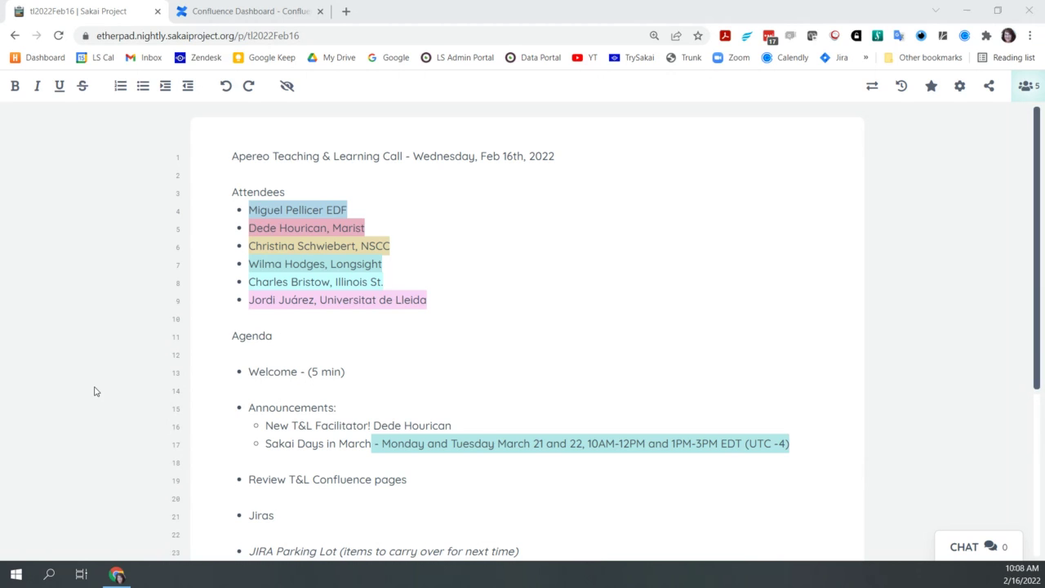
# Switch to the Confluence Dashboard and examine its Using Sakai, Deploying Sakai and Building Sakai sections.
pyautogui.click(234, 11)
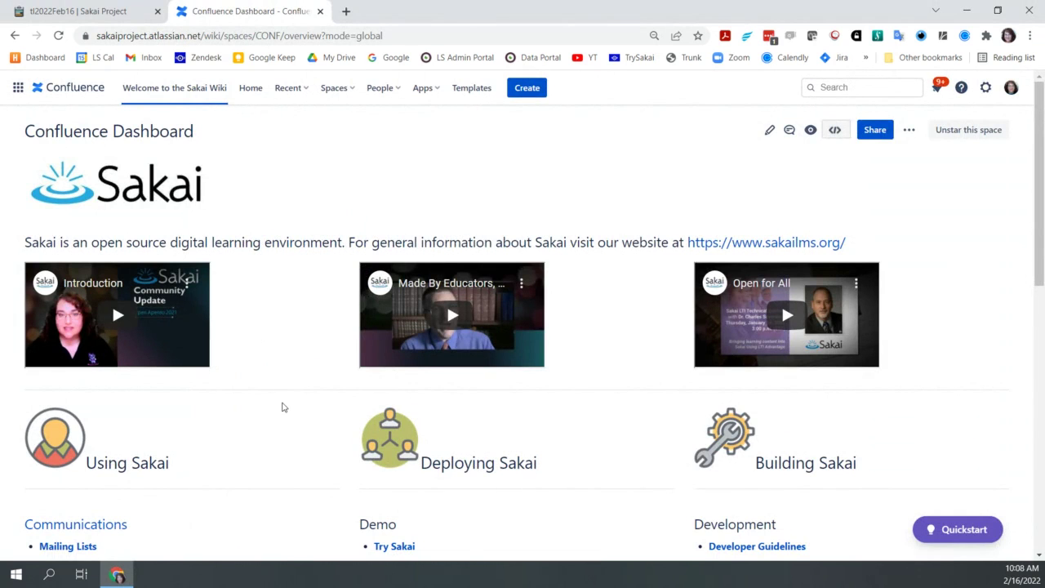
pyautogui.scroll(-3, 282, 407)
pyautogui.scroll(-2, 282, 407)
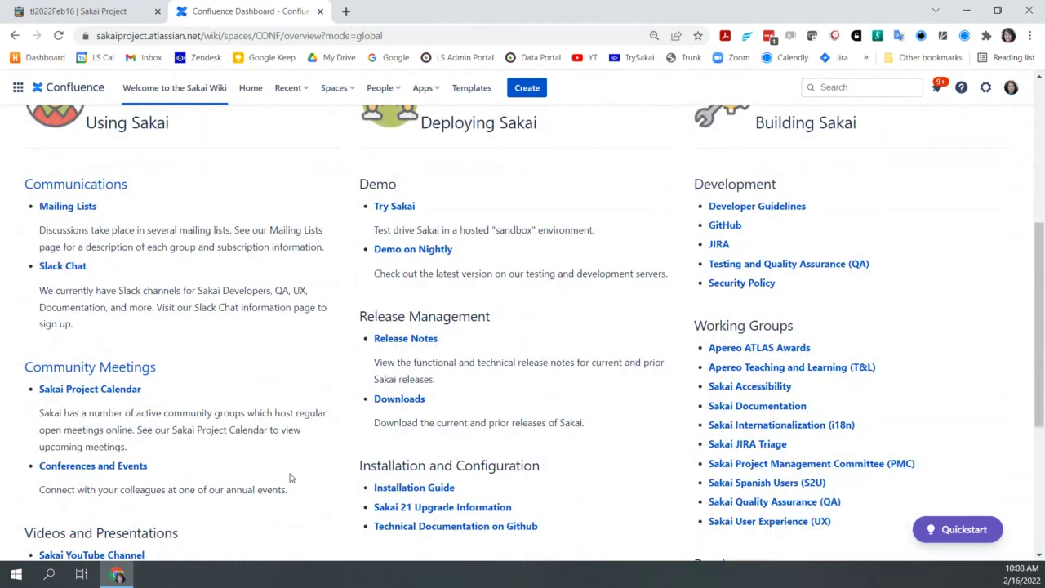
pyautogui.scroll(-2, 290, 478)
pyautogui.scroll(-2, 290, 478)
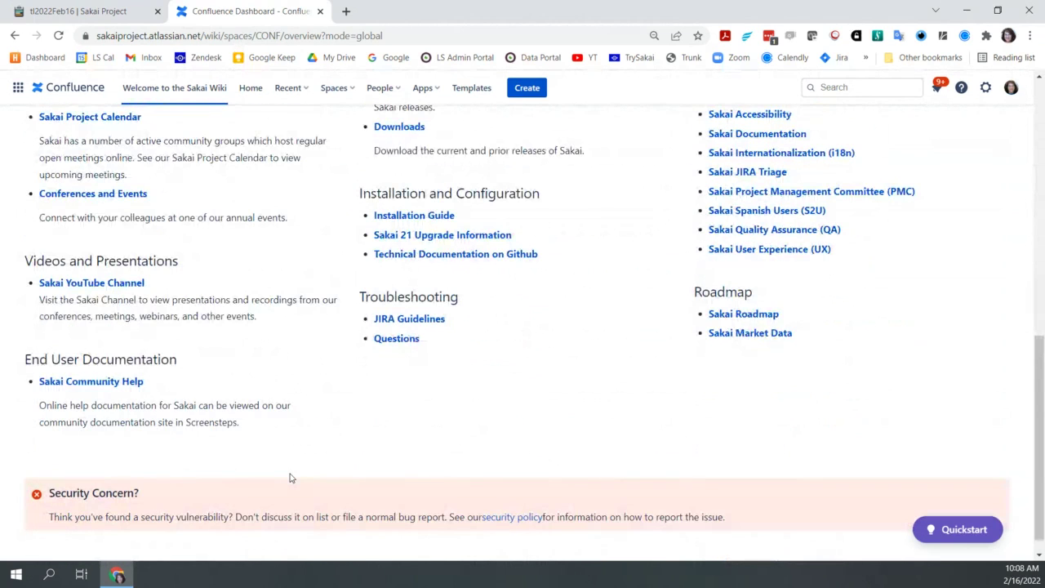
pyautogui.scroll(9, 290, 478)
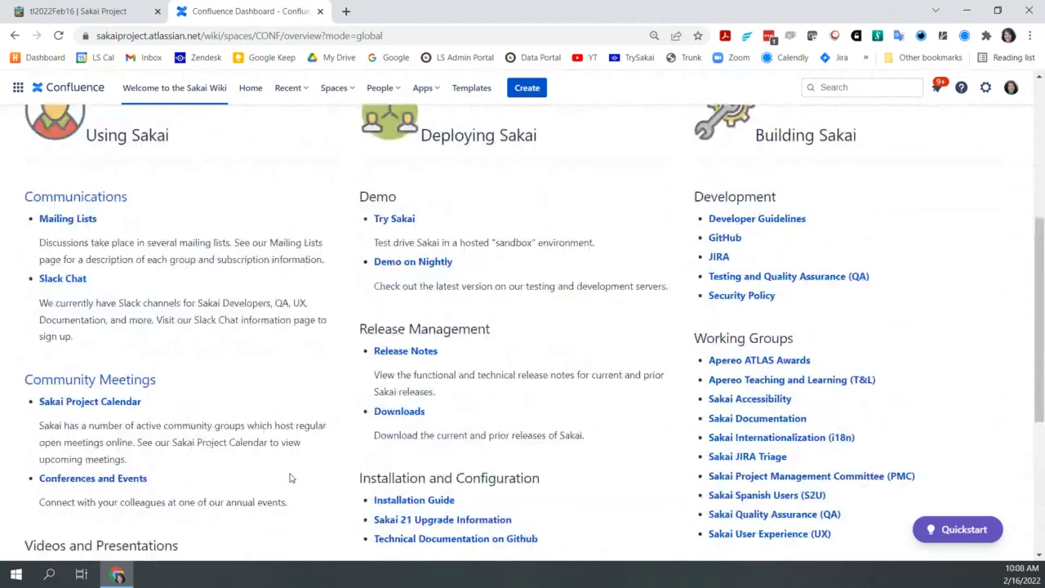
pyautogui.scroll(1, 290, 478)
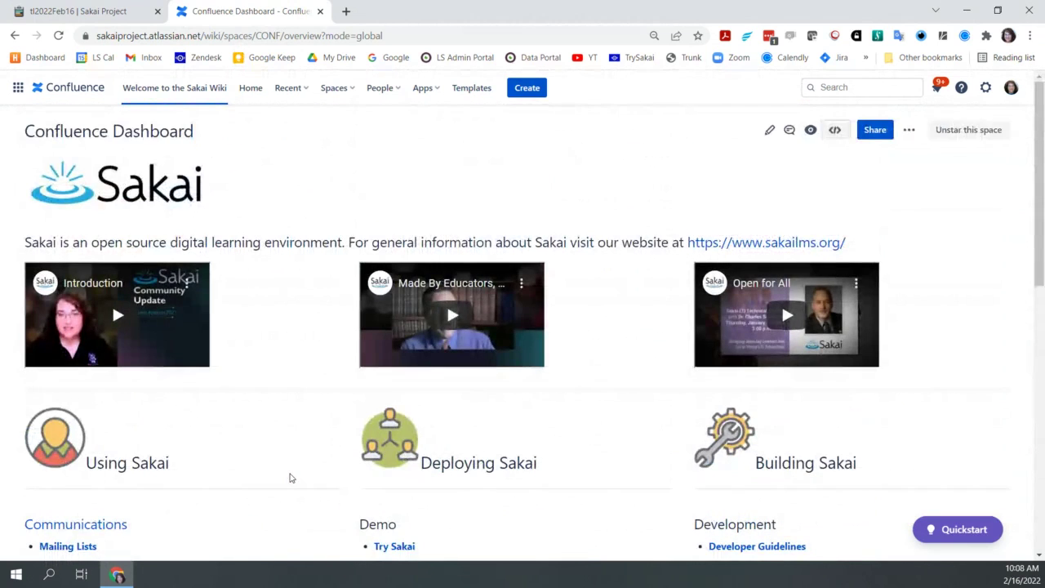
# Open the Apereo Teaching and Learning (T&L) page from the dashboard's Working Groups list.
pyautogui.scroll(-2, 290, 478)
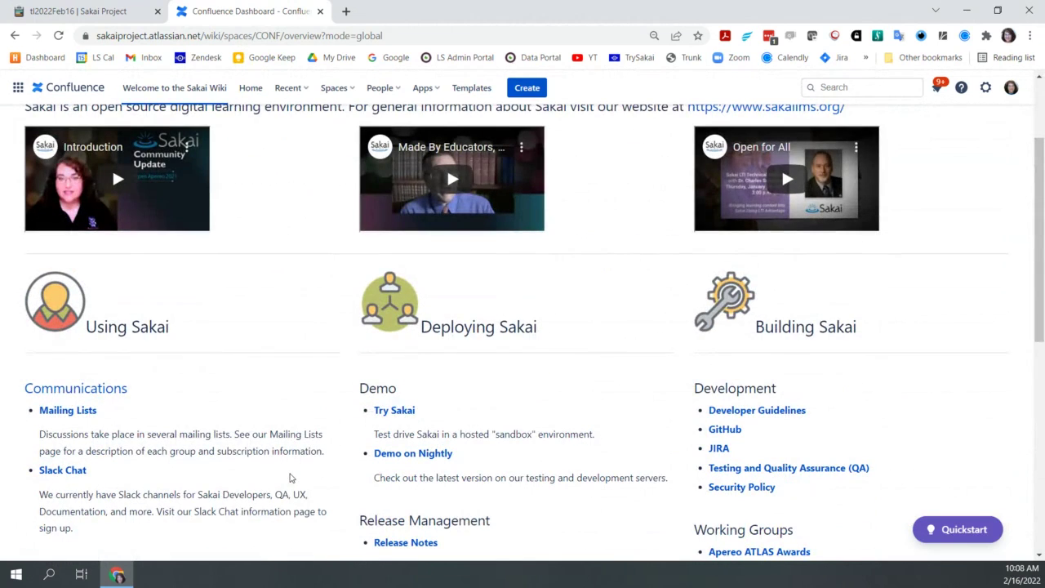
pyautogui.scroll(-3, 290, 478)
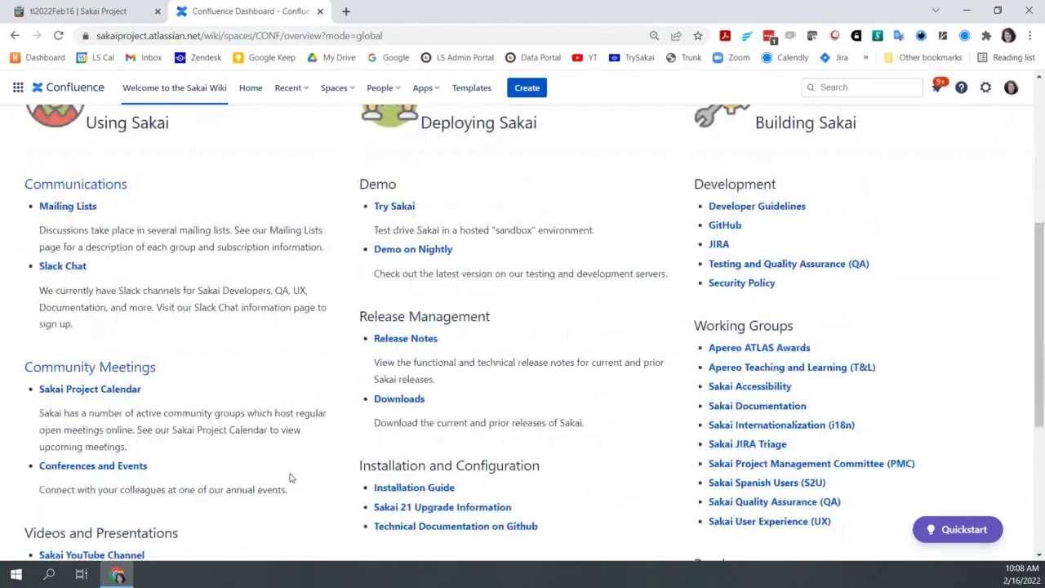
pyautogui.click(815, 374)
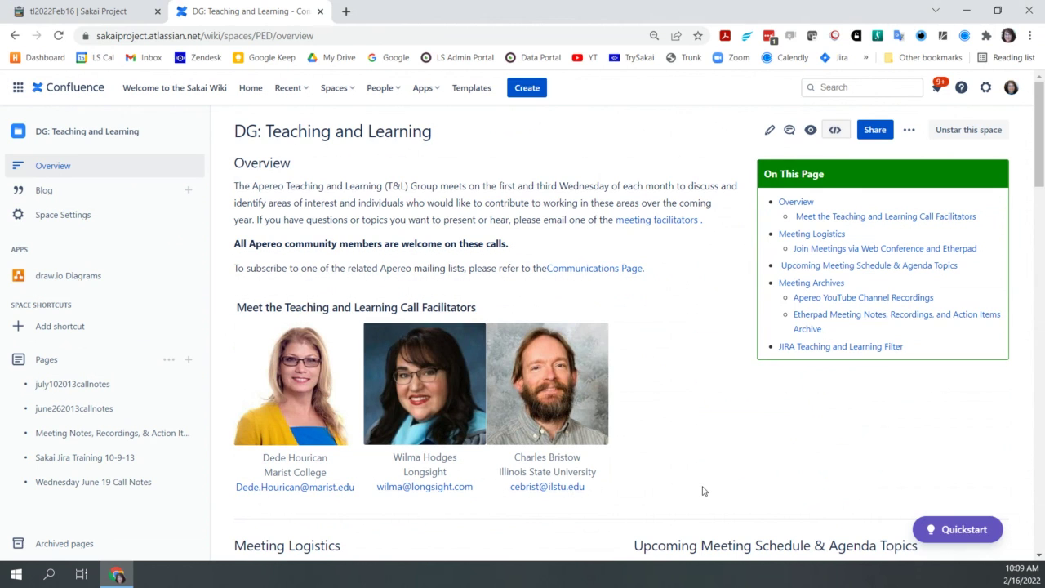
# Examine the Teaching and Learning overview page's facilitators, meeting logistics, upcoming schedule and meeting archive links.
pyautogui.scroll(-5, 703, 491)
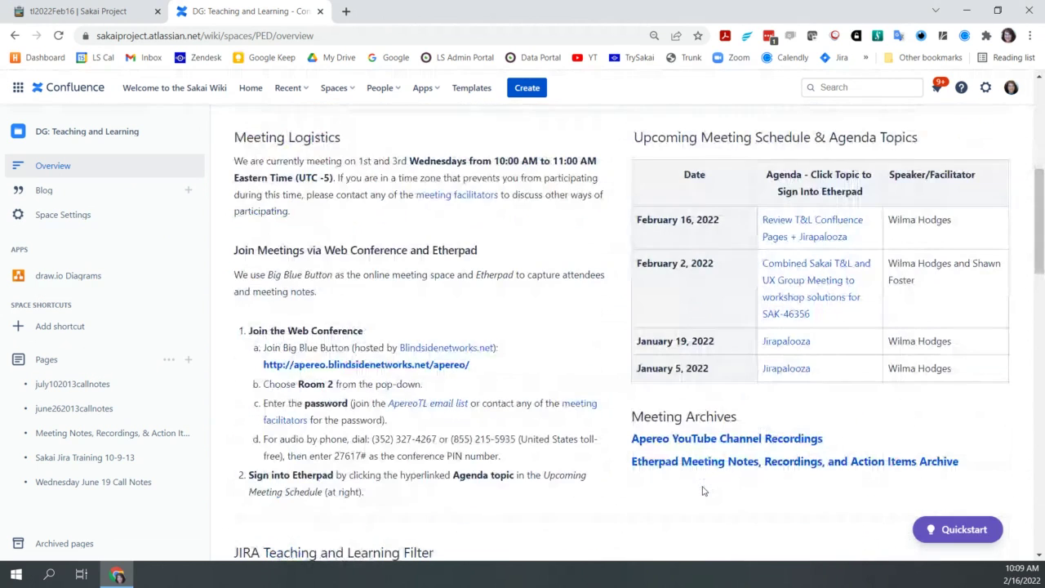
pyautogui.scroll(3, 603, 519)
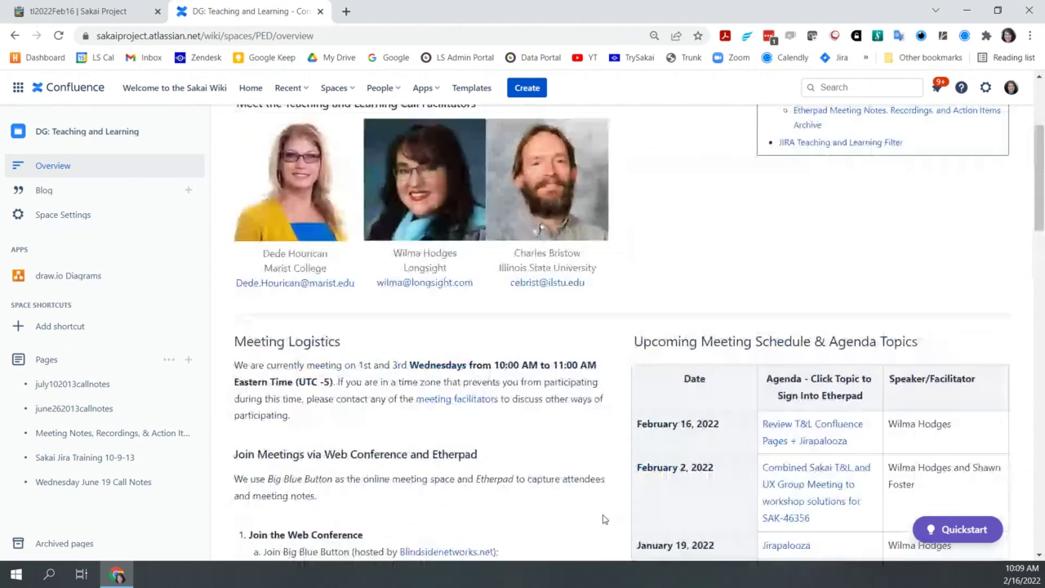
pyautogui.scroll(3, 603, 519)
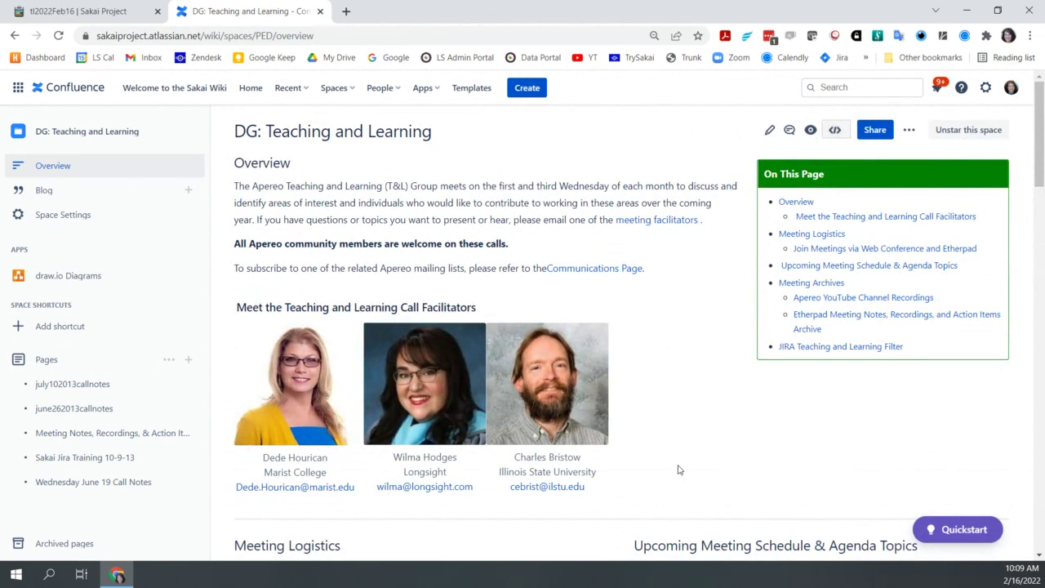
pyautogui.scroll(-6, 678, 470)
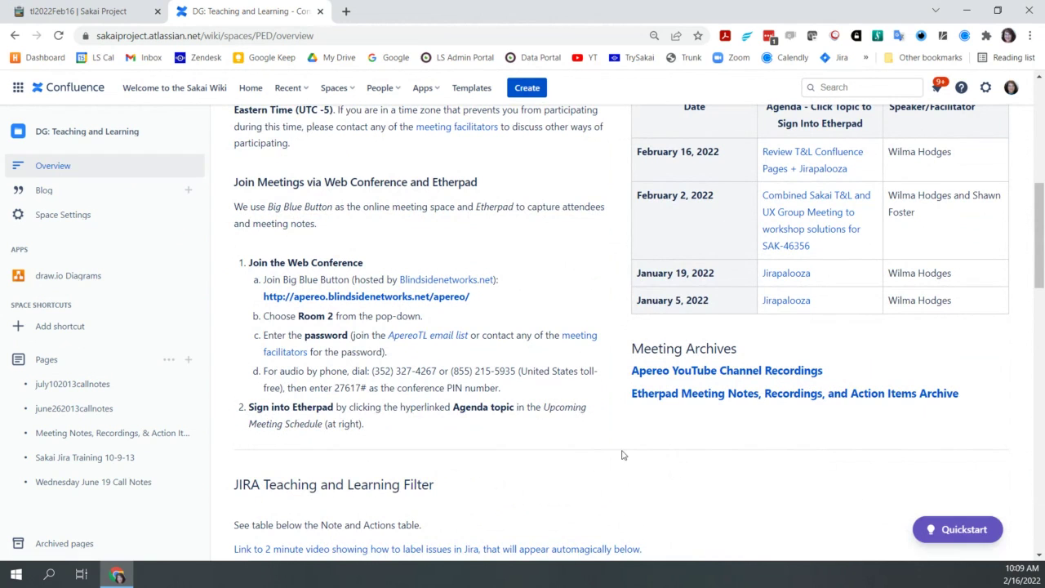
# Examine the issues listed in the JIRA Teaching and Learning Filter table on the overview page.
pyautogui.scroll(-3, 790, 468)
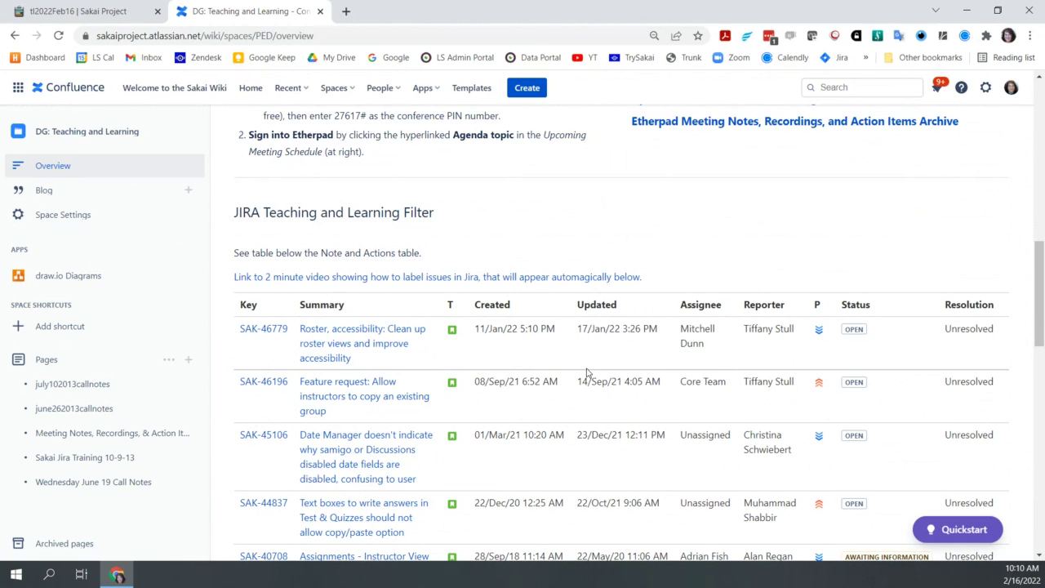
pyautogui.scroll(-1, 586, 373)
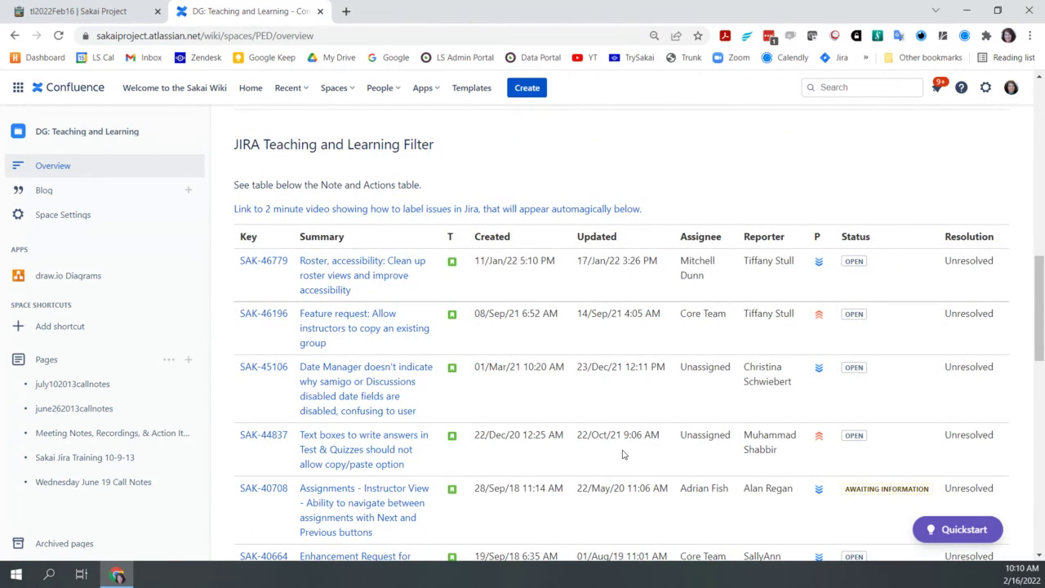
pyautogui.scroll(-3, 623, 454)
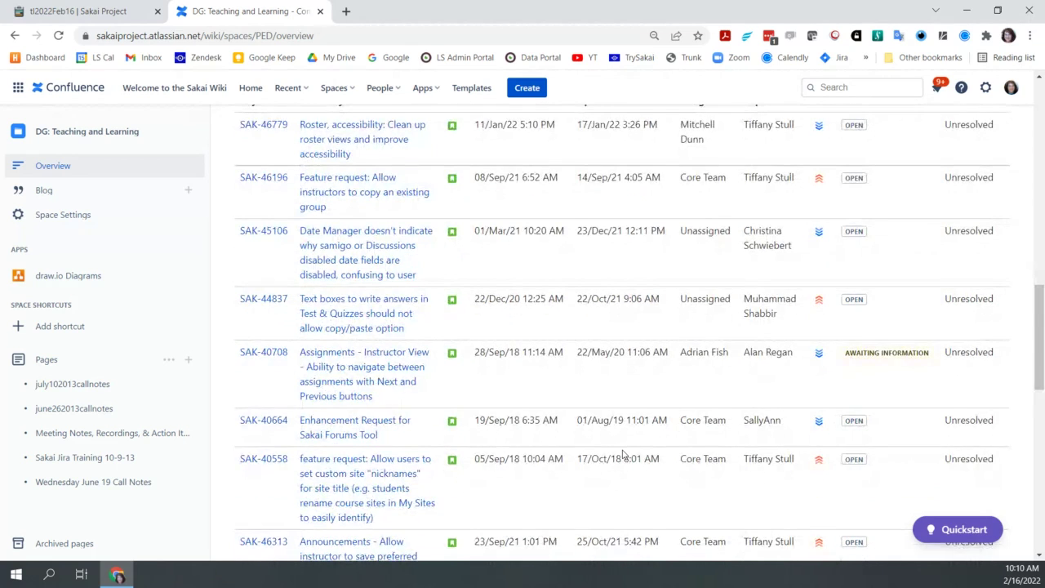
pyautogui.scroll(-3, 623, 454)
pyautogui.scroll(7, 622, 454)
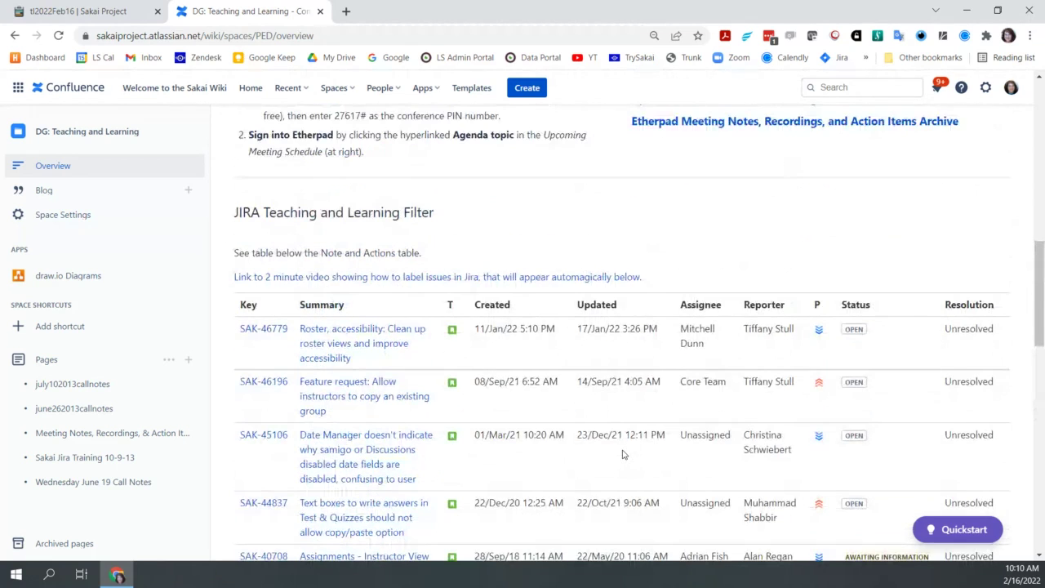
pyautogui.scroll(3, 622, 454)
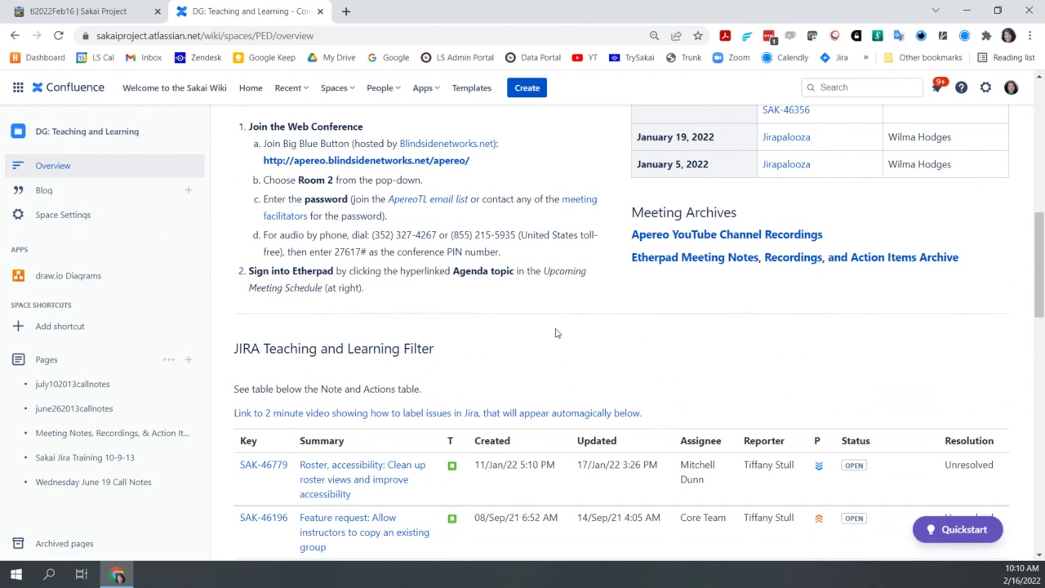
# Preview the space's child pages, from july102013callnotes to Wednesday June 19 Call Notes, without opening them.
pyautogui.scroll(10, 555, 334)
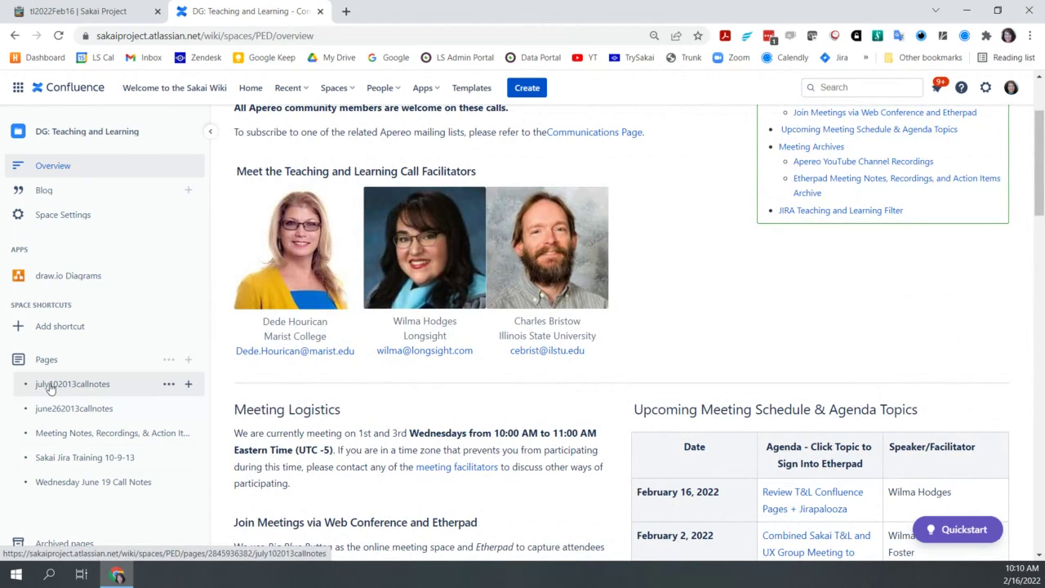
pyautogui.moveTo(50, 388)
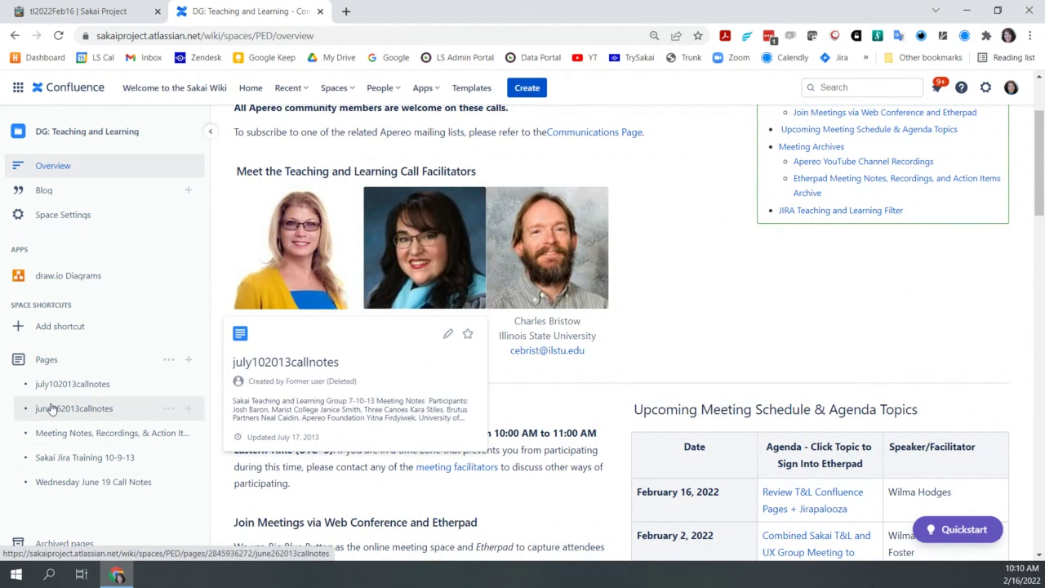
pyautogui.moveTo(50, 415)
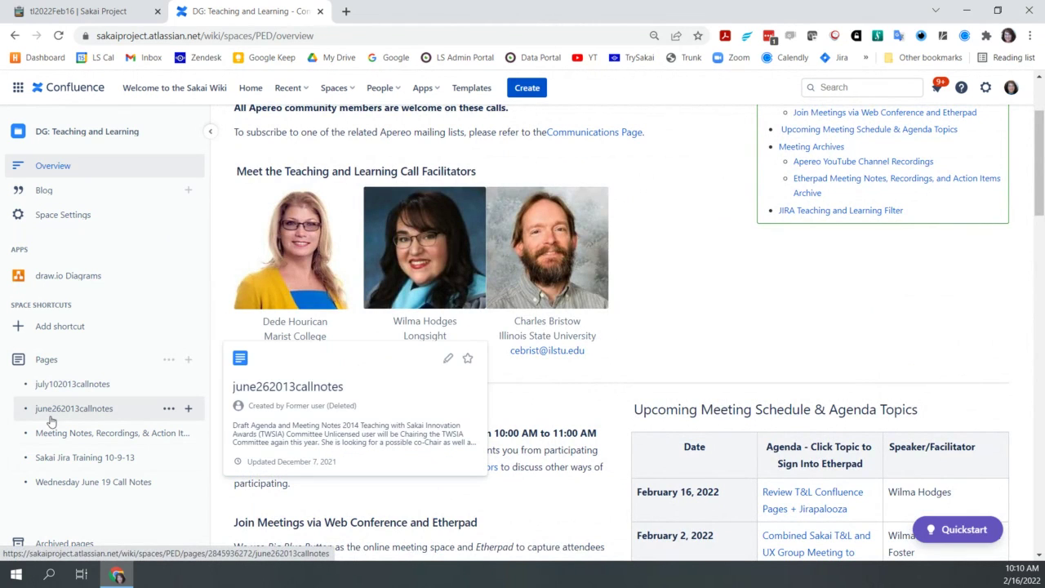
pyautogui.moveTo(56, 442)
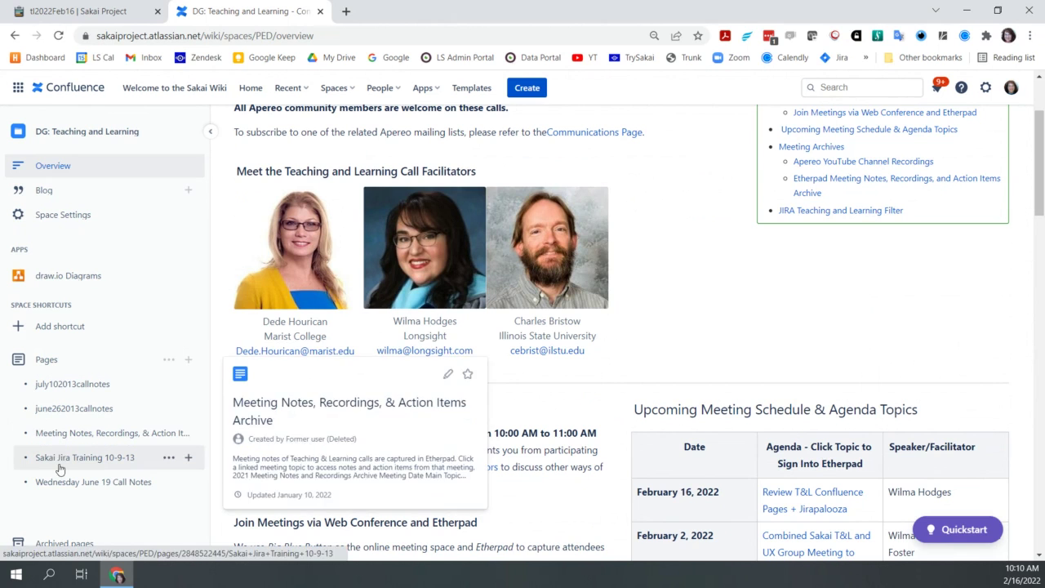
pyautogui.moveTo(164, 482)
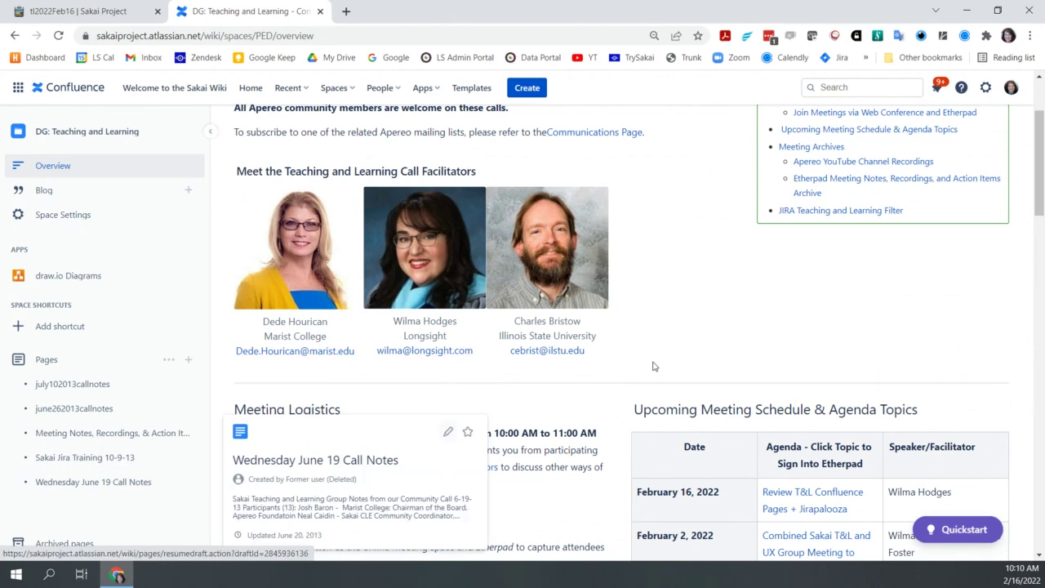
# Open the Etherpad Meeting Notes, Recordings, and Action Items Archive linked under Meeting Archives.
pyautogui.scroll(2, 653, 366)
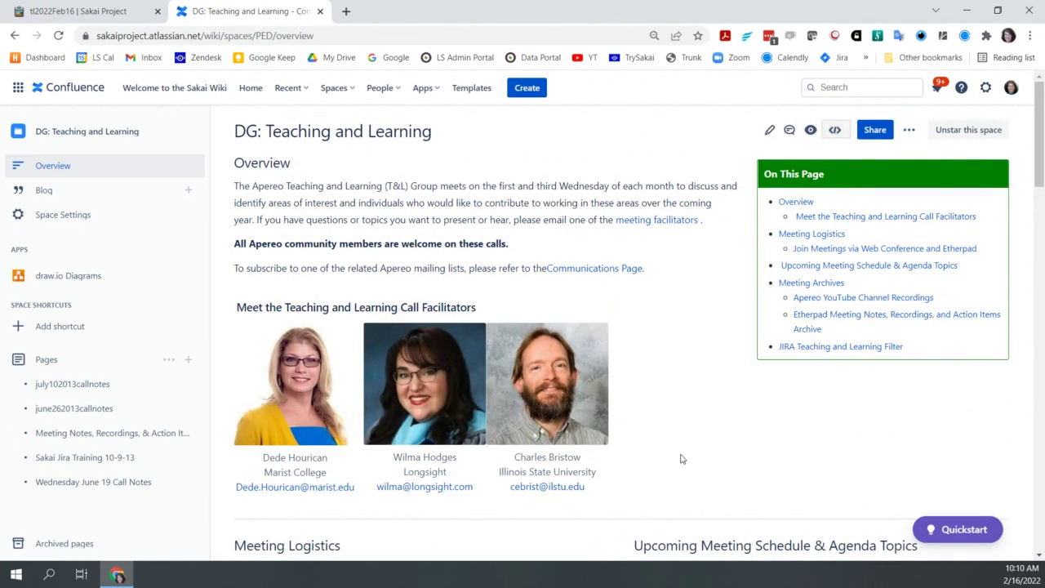
pyautogui.scroll(-5, 682, 459)
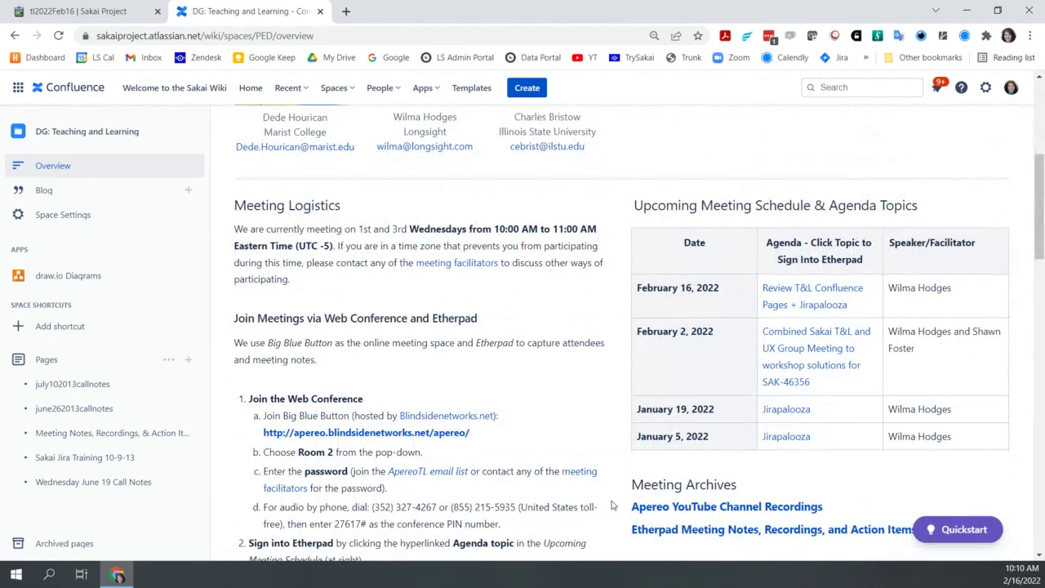
pyautogui.scroll(-2, 614, 506)
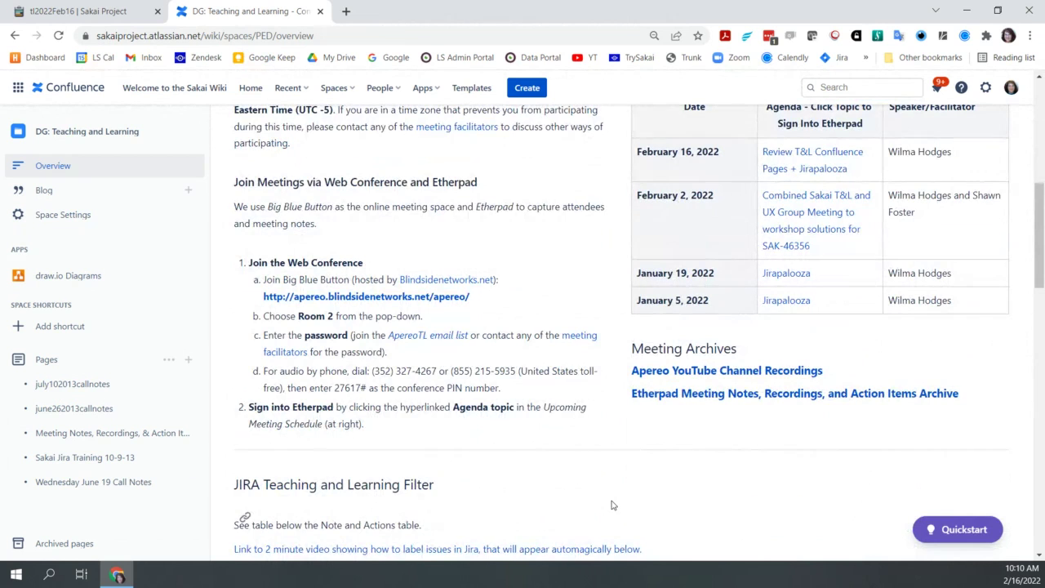
pyautogui.click(751, 395)
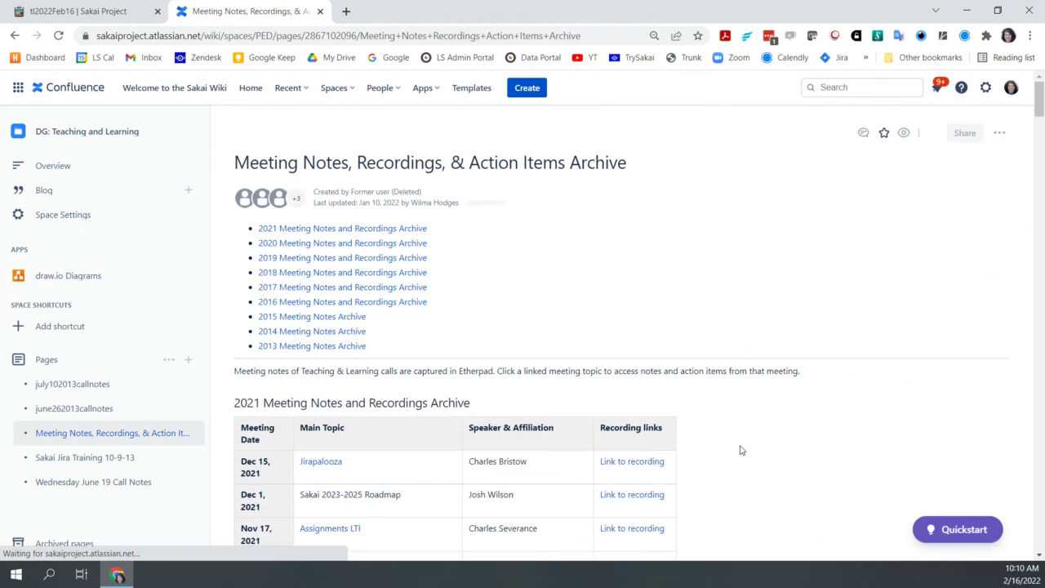
# Examine the archive page's yearly links and its 2021 and 2020 meeting notes and recordings tables.
pyautogui.scroll(-1, 741, 450)
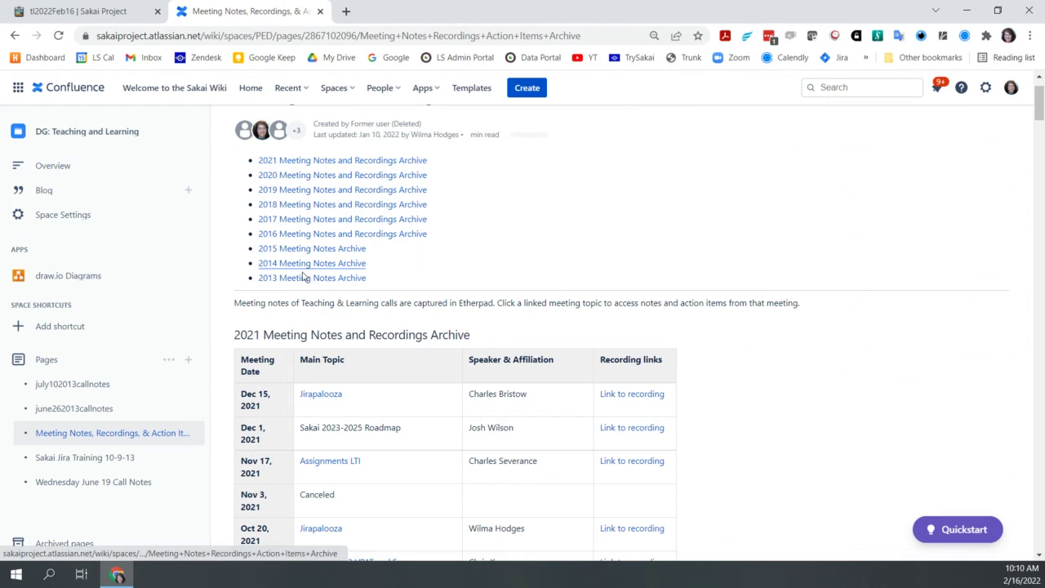
pyautogui.scroll(-3, 744, 427)
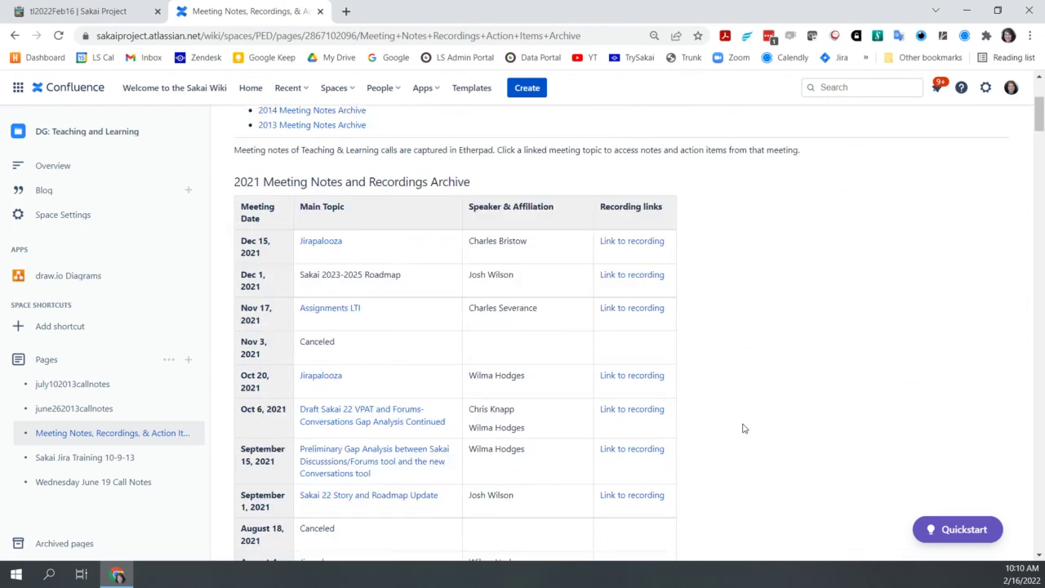
pyautogui.scroll(-2, 744, 428)
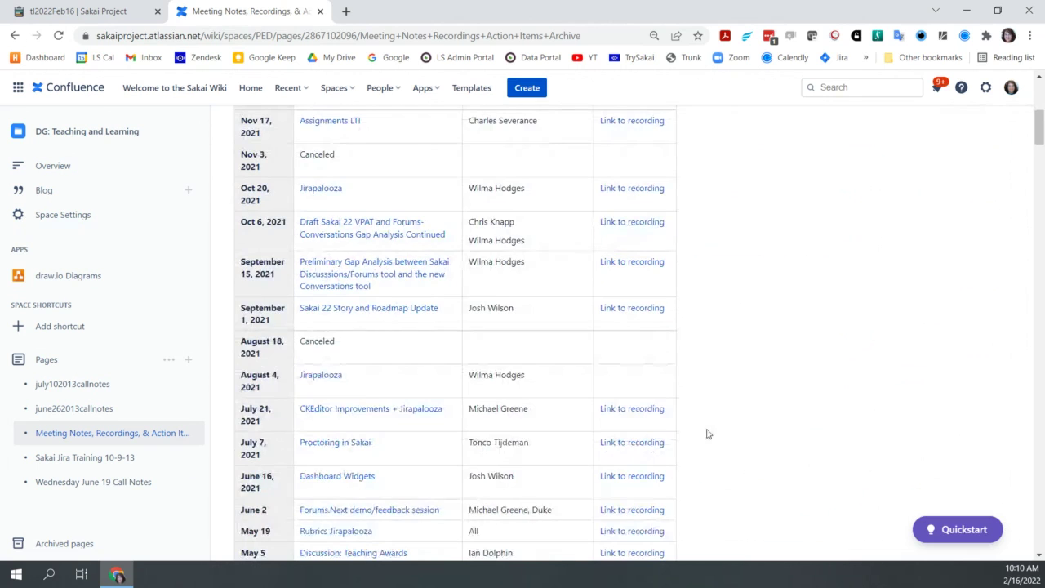
pyautogui.scroll(-3, 711, 433)
pyautogui.scroll(-3, 741, 436)
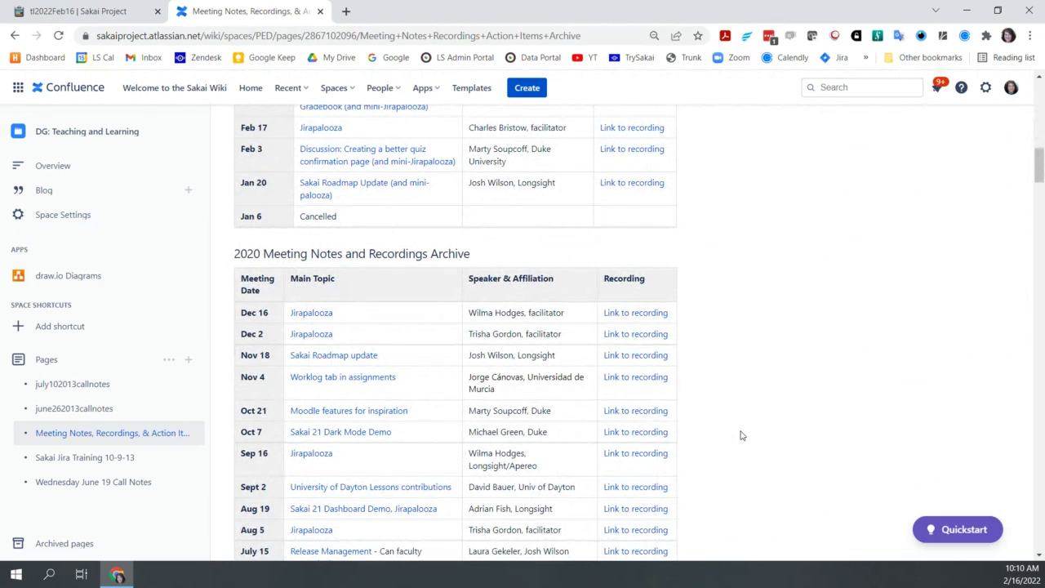
pyautogui.scroll(5, 742, 435)
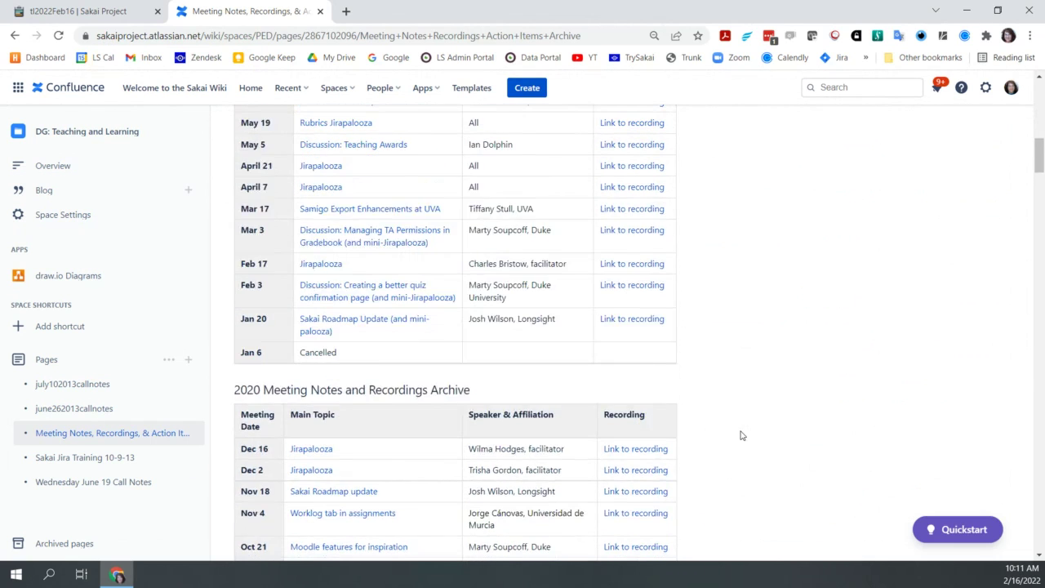
pyautogui.scroll(6, 742, 435)
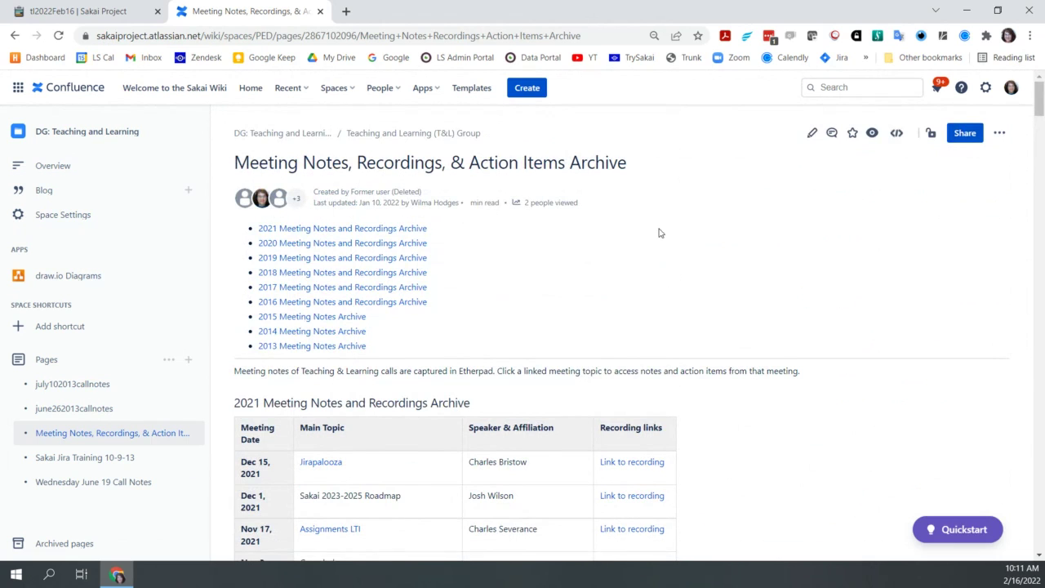
# View the archive's parent page, Teaching and Learning (T&L) Group, and return to the DG: Teaching and Learning overview.
pyautogui.click(431, 134)
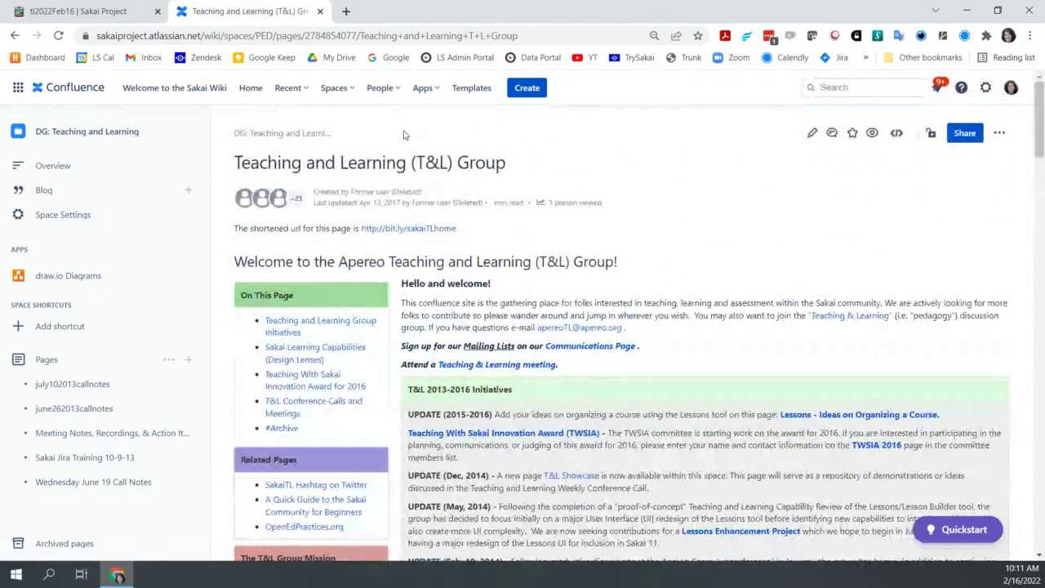
pyautogui.click(17, 35)
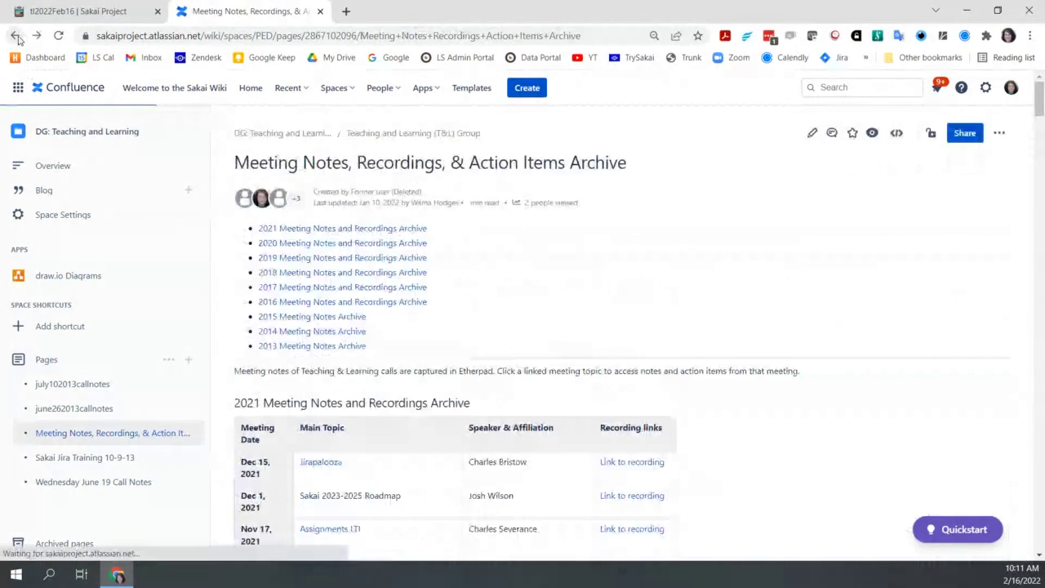
pyautogui.click(16, 36)
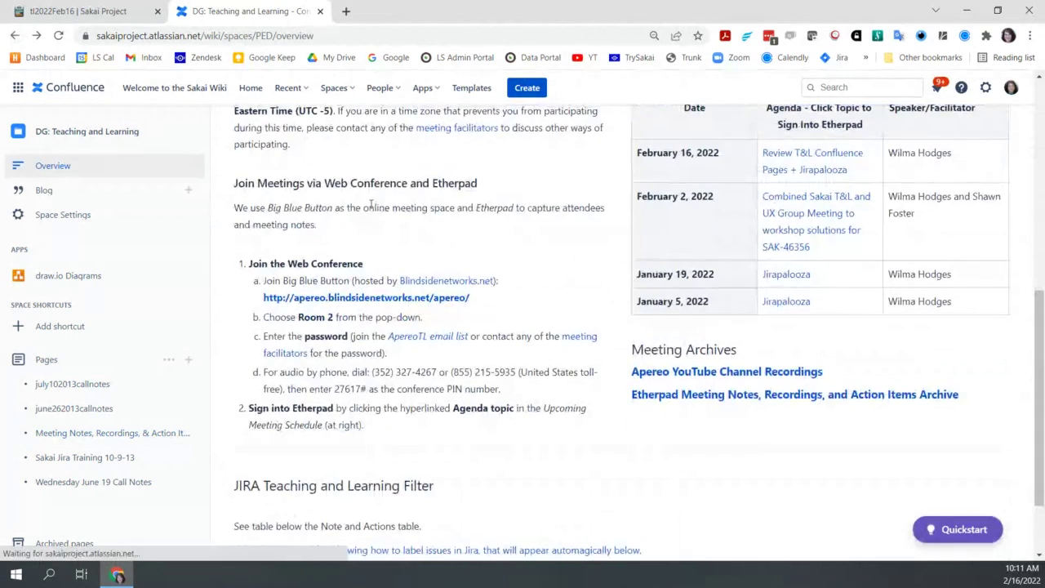
# Open the linked 2 minute video on labelling Jira issues from the JIRA Teaching and Learning Filter section, and close its page.
pyautogui.scroll(4, 665, 245)
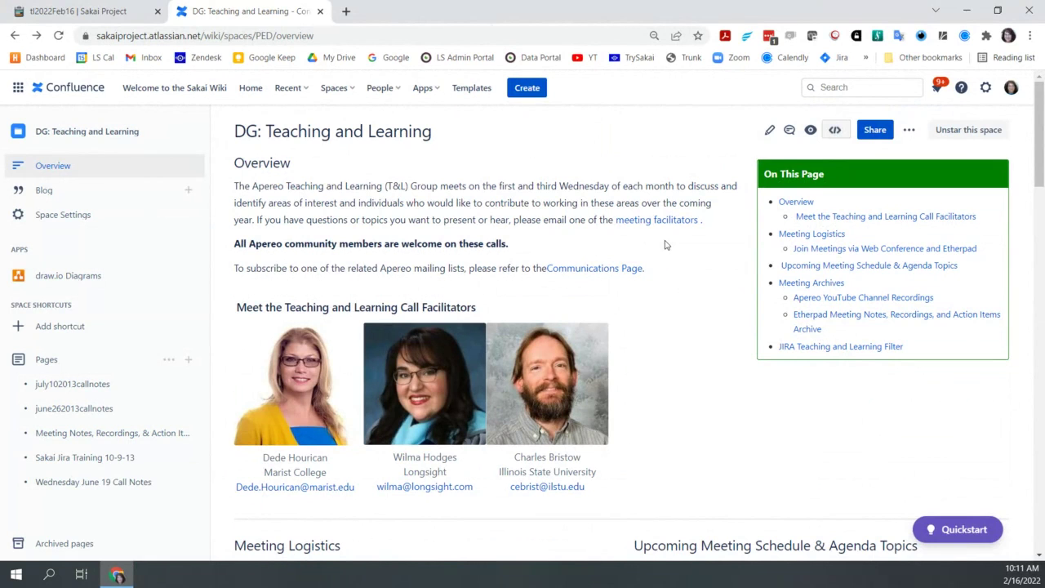
pyautogui.scroll(-2, 662, 369)
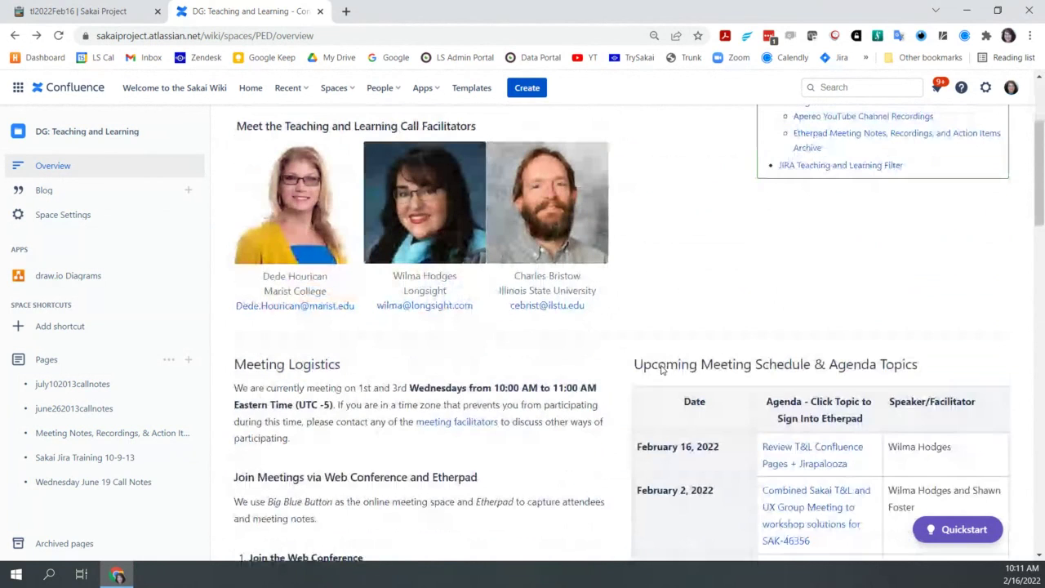
pyautogui.scroll(-3, 662, 369)
pyautogui.scroll(-1, 633, 378)
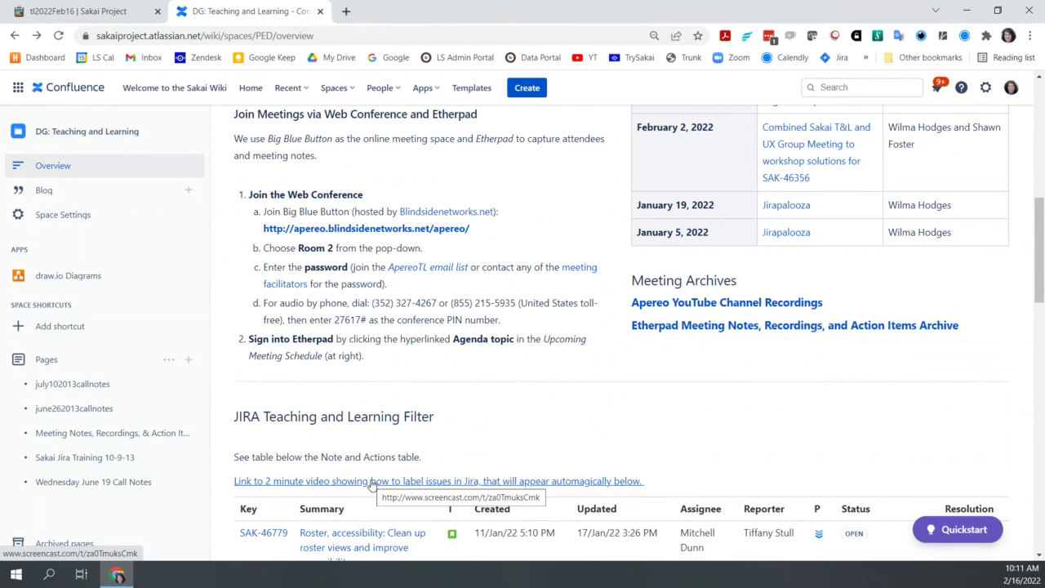
pyautogui.click(372, 482)
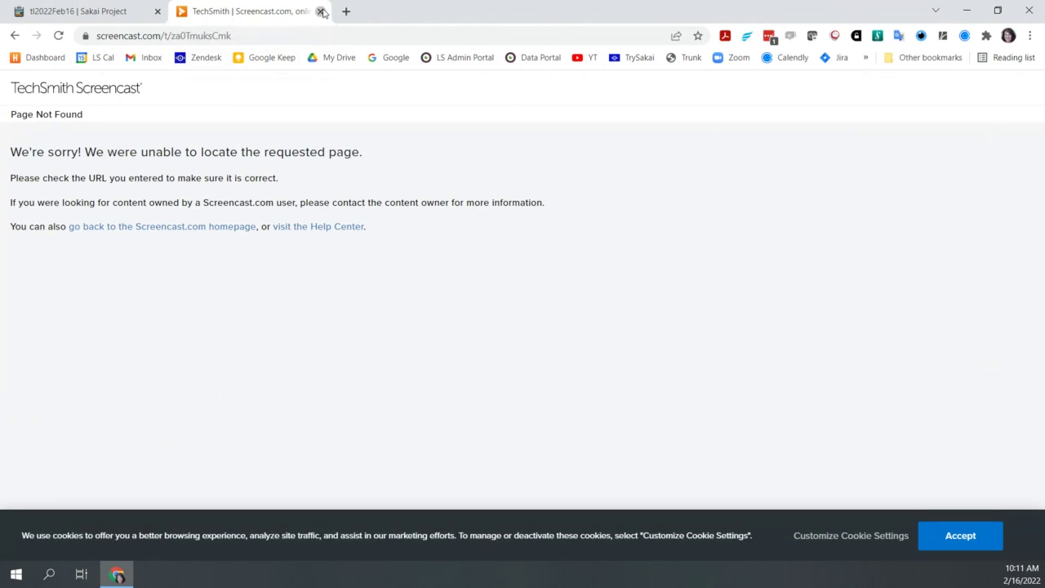
pyautogui.click(323, 12)
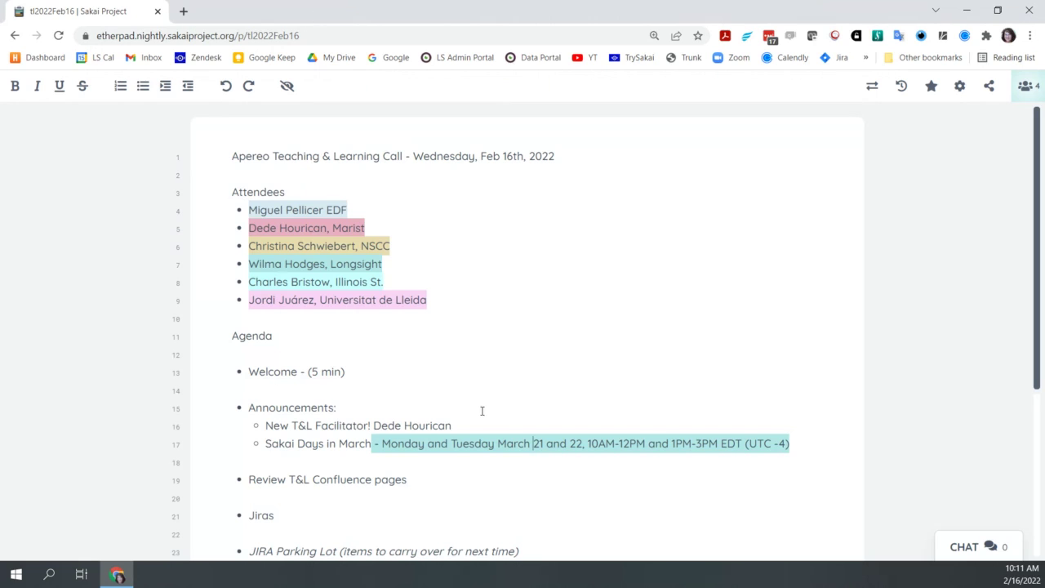
# Reopen the Apereo Teaching and Learning (T&L) space from the Confluence Dashboard's Working Groups, going through Jira in a new browser tab.
pyautogui.click(185, 11)
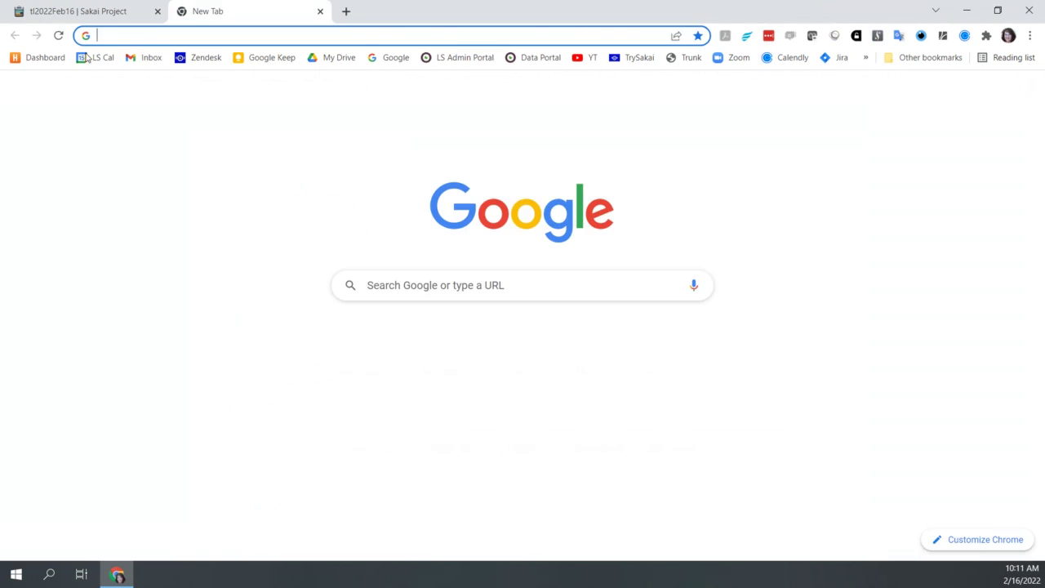
pyautogui.click(837, 57)
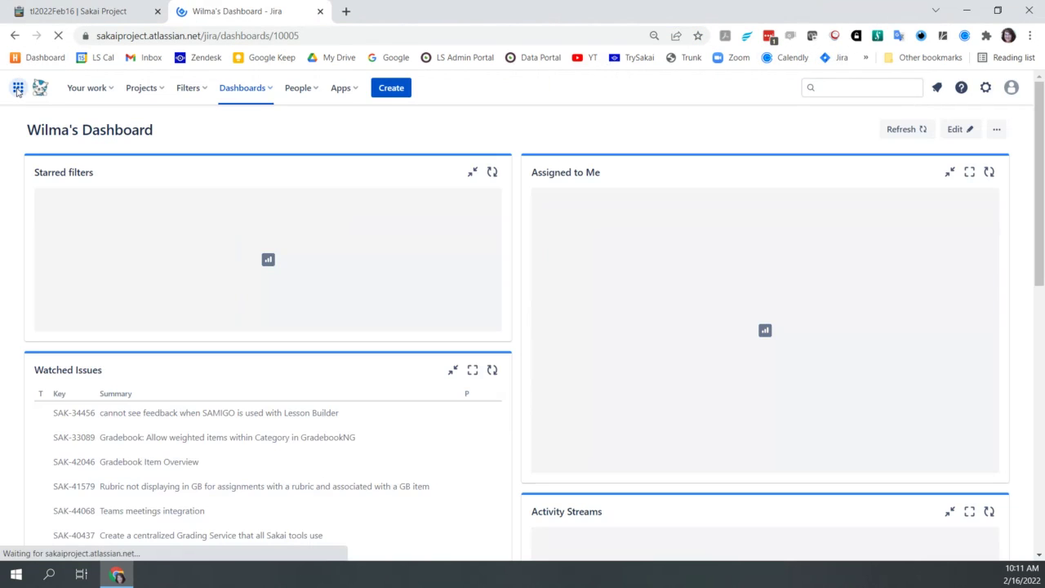
pyautogui.click(17, 89)
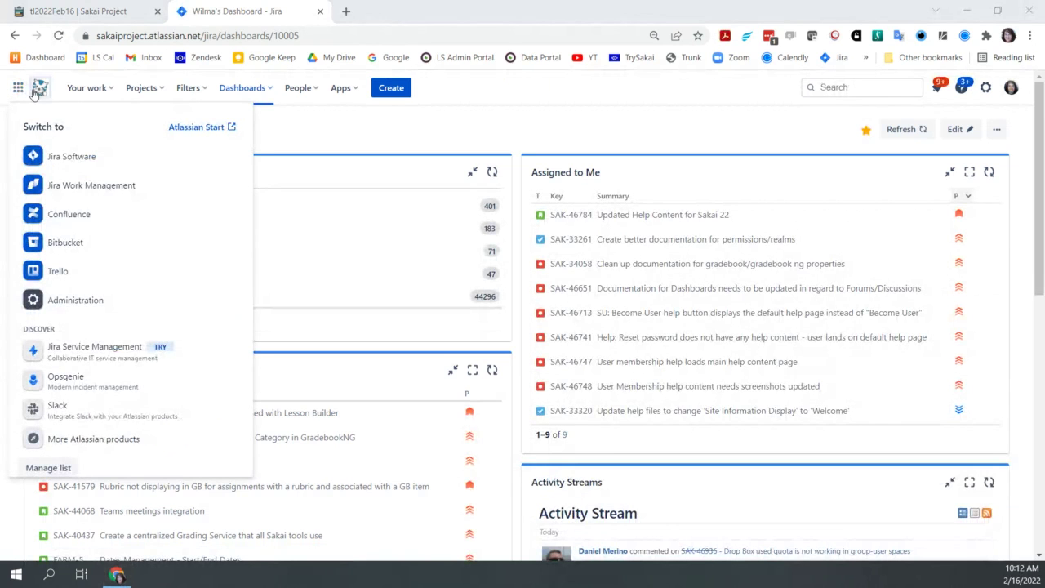
pyautogui.click(42, 216)
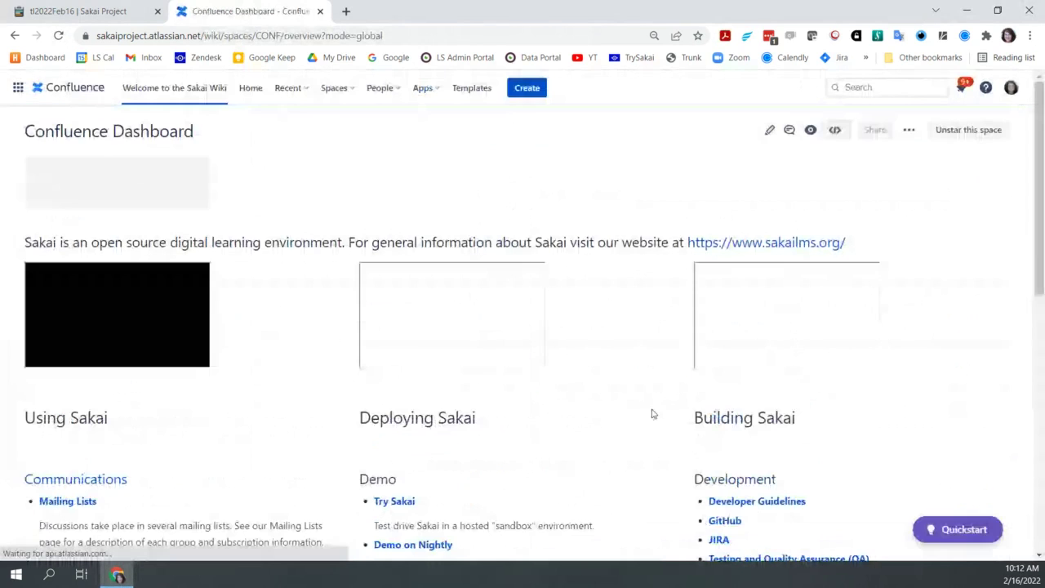
pyautogui.scroll(-3, 652, 425)
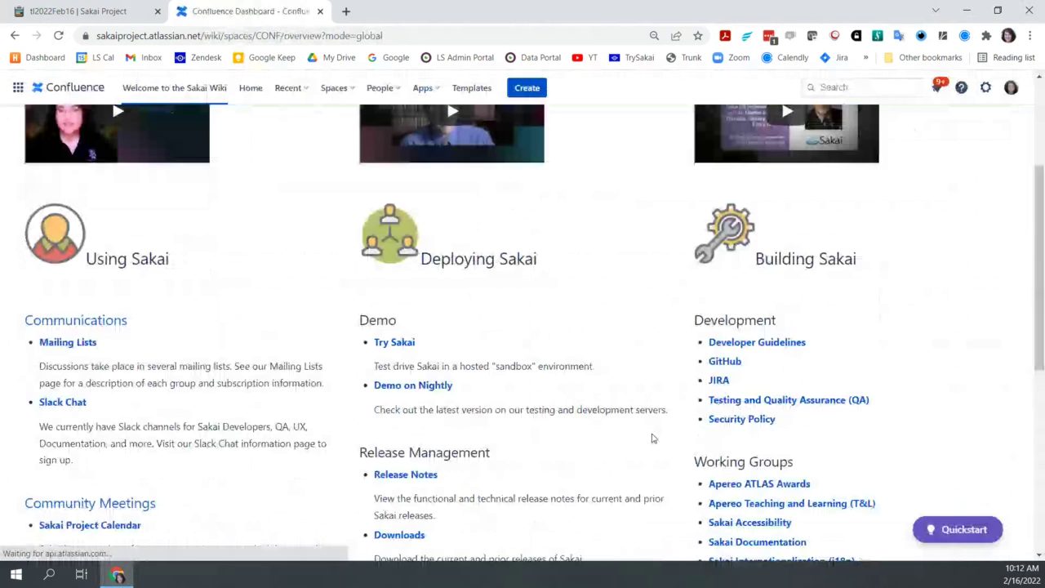
pyautogui.scroll(-1, 629, 443)
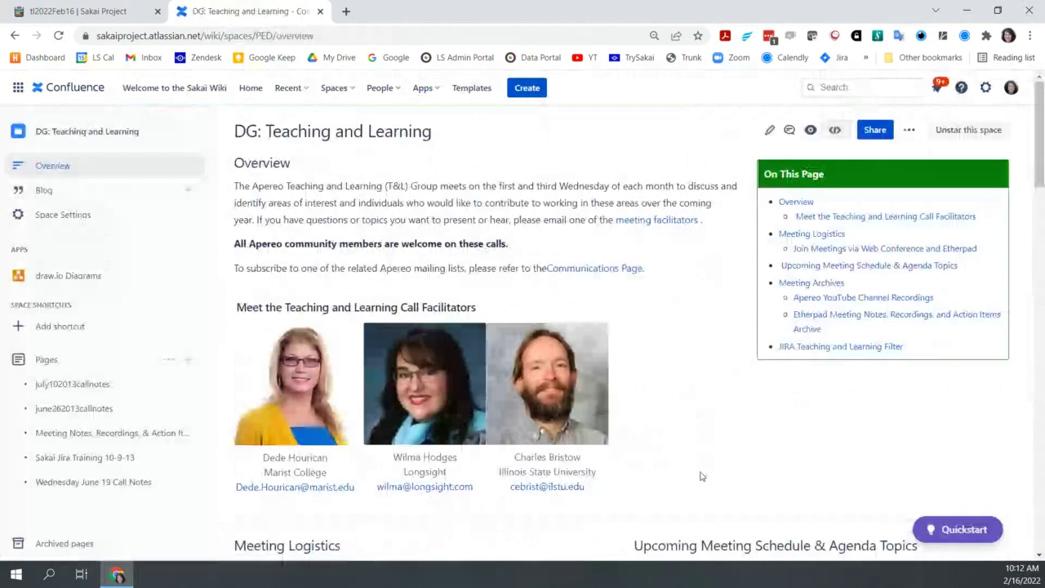
# Examine the DG: Teaching and Learning overview from the facilitators and meeting logistics down to the JIRA filter table.
pyautogui.scroll(-2, 700, 476)
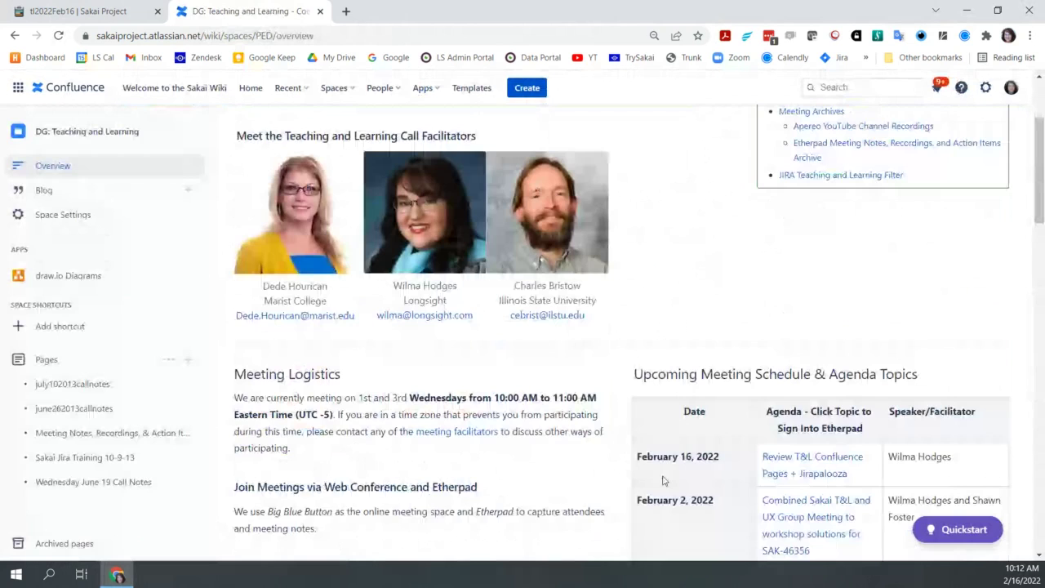
pyautogui.scroll(-2, 663, 480)
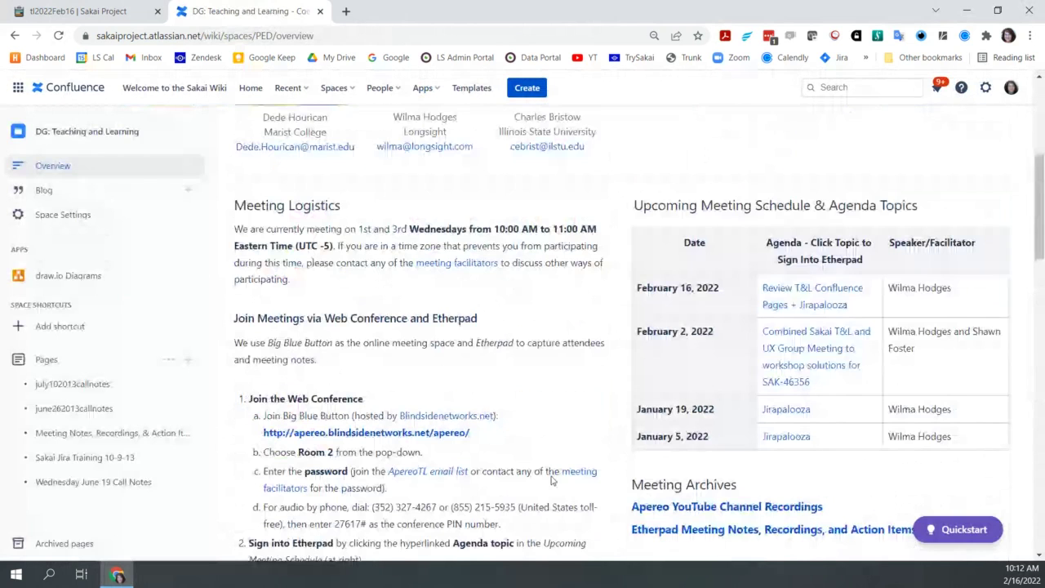
pyautogui.scroll(-3, 551, 480)
pyautogui.scroll(-2, 551, 476)
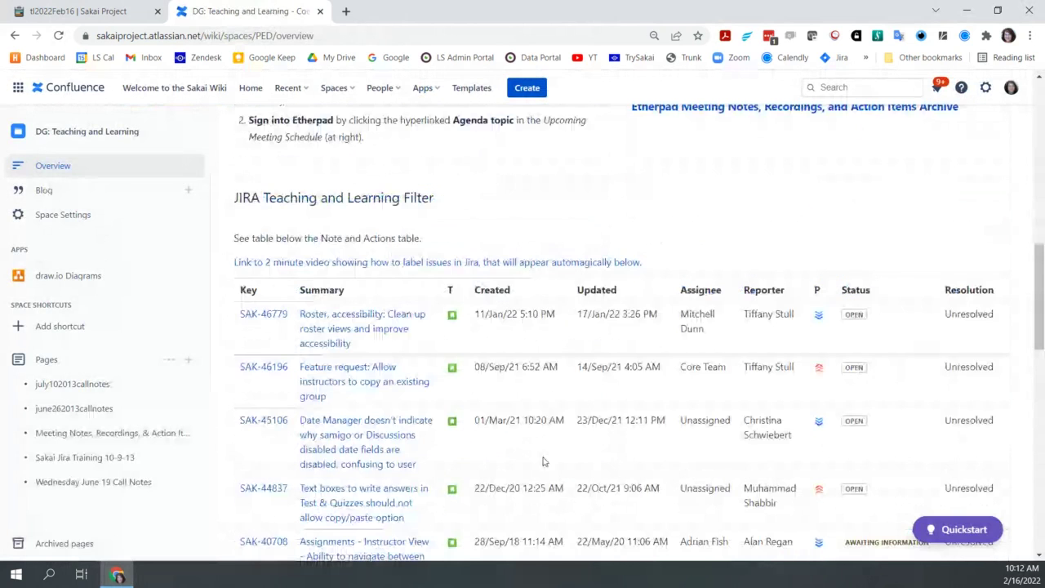
pyautogui.scroll(1, 543, 463)
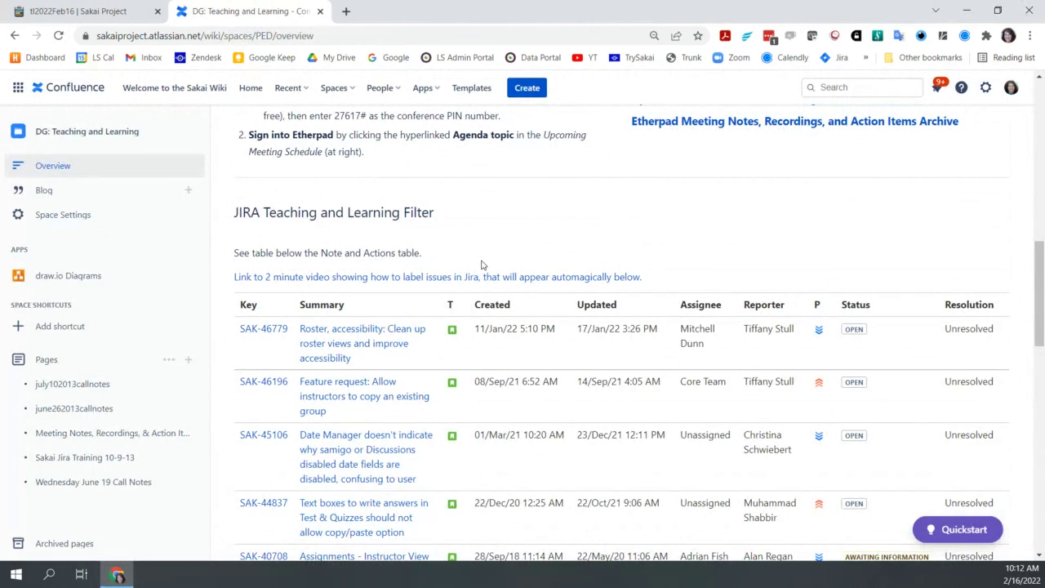
pyautogui.scroll(4, 482, 266)
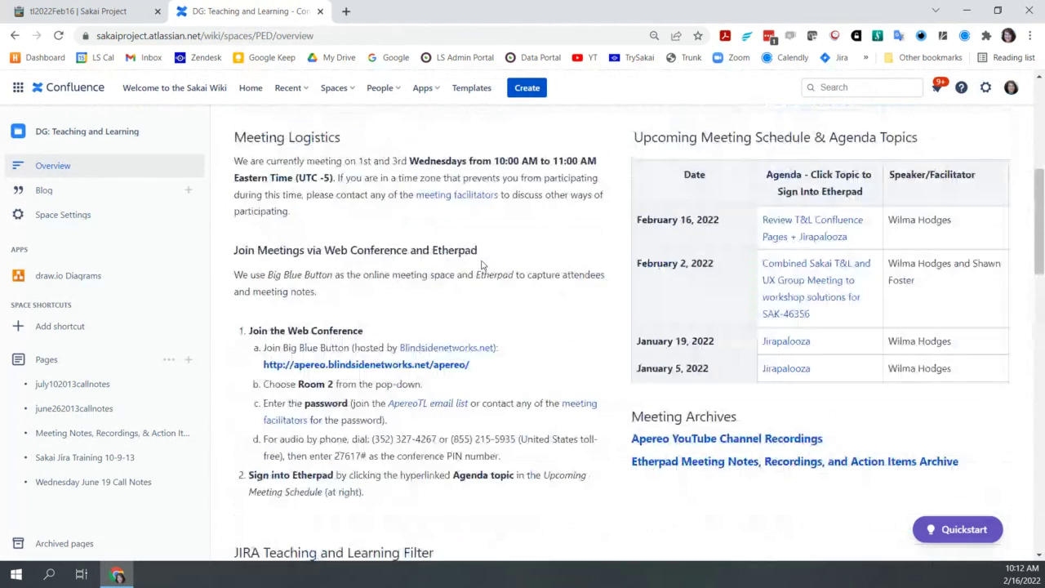
pyautogui.scroll(5, 482, 265)
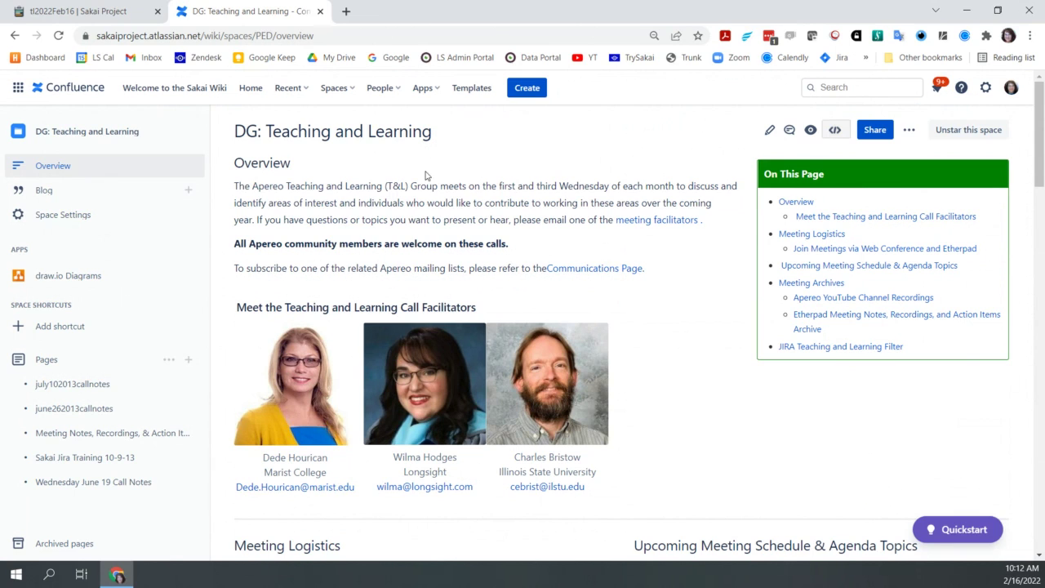
# Switch to the tl2022Feb16 Etherpad and add the sub-item "broken link to Jira video" under Review T&L Confluence pages.
pyautogui.click(98, 14)
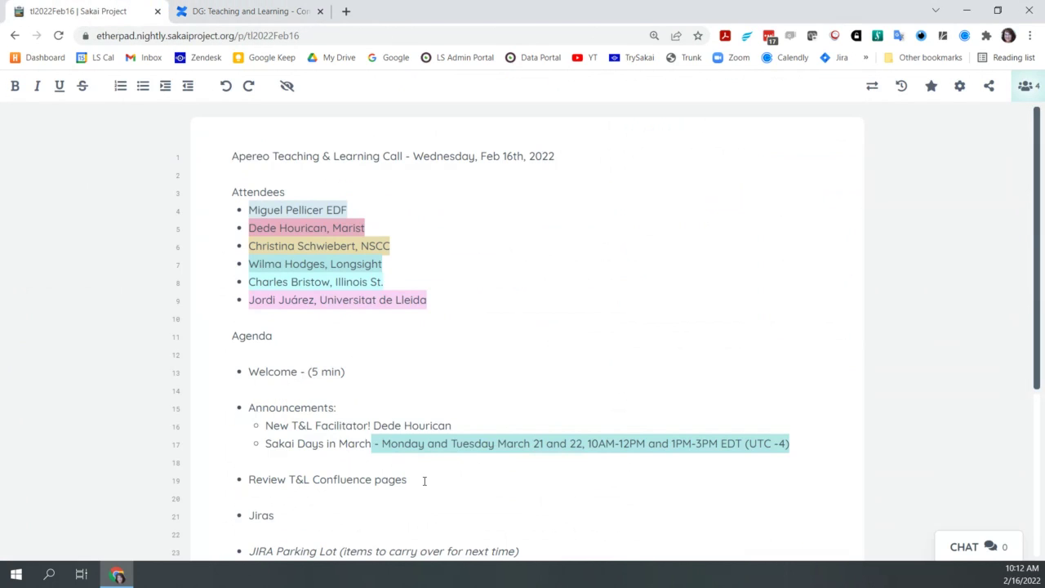
pyautogui.click(424, 482)
pyautogui.press('Return')
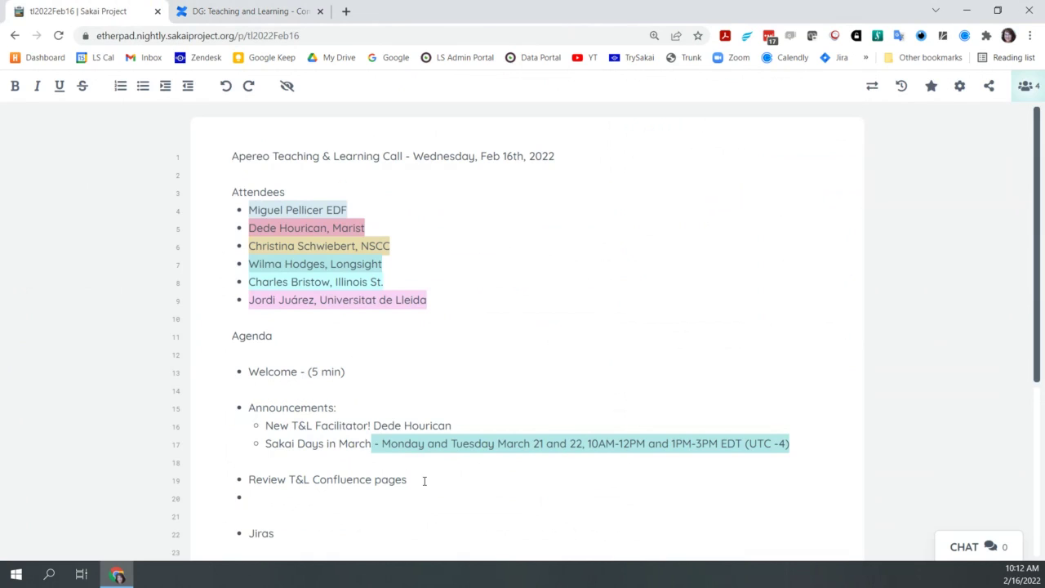
pyautogui.press('Tab')
pyautogui.write('broken link to ')
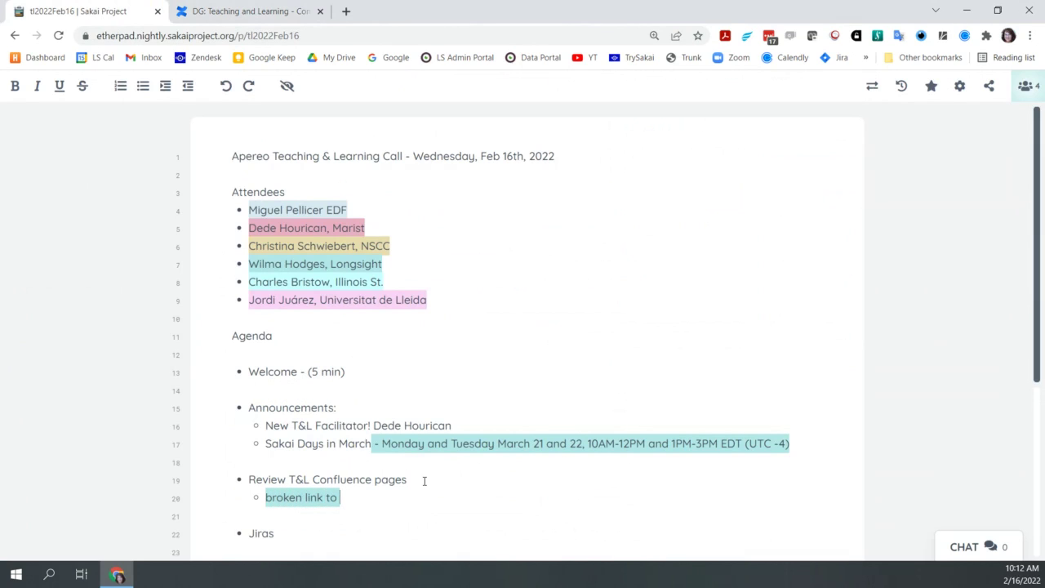
pyautogui.write('Jira video')
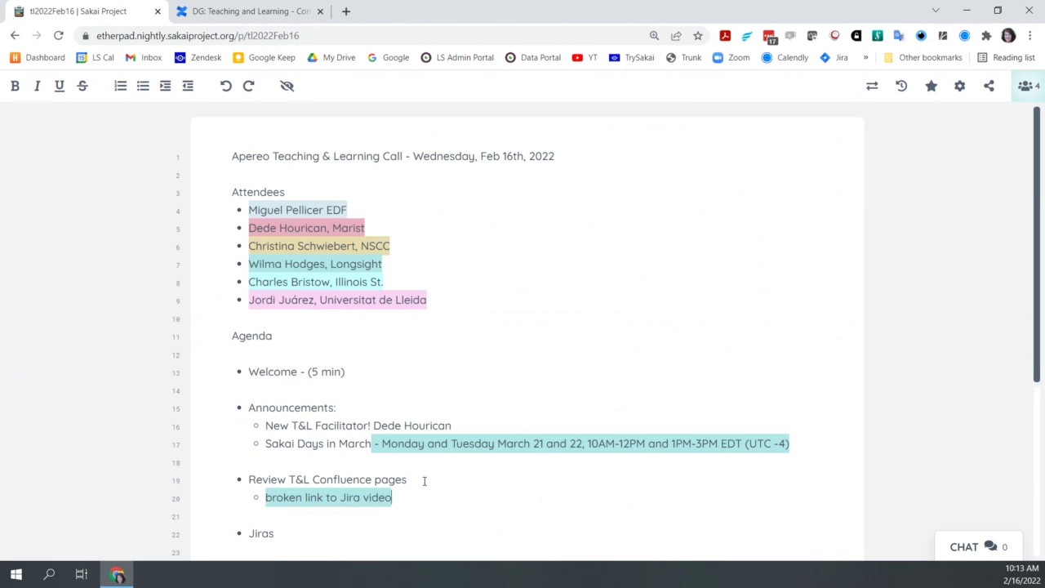
# Add a second sub-item, "rename page to Apereo T&L Group", beneath the broken link note.
pyautogui.press('Return')
pyautogui.write('rename ')
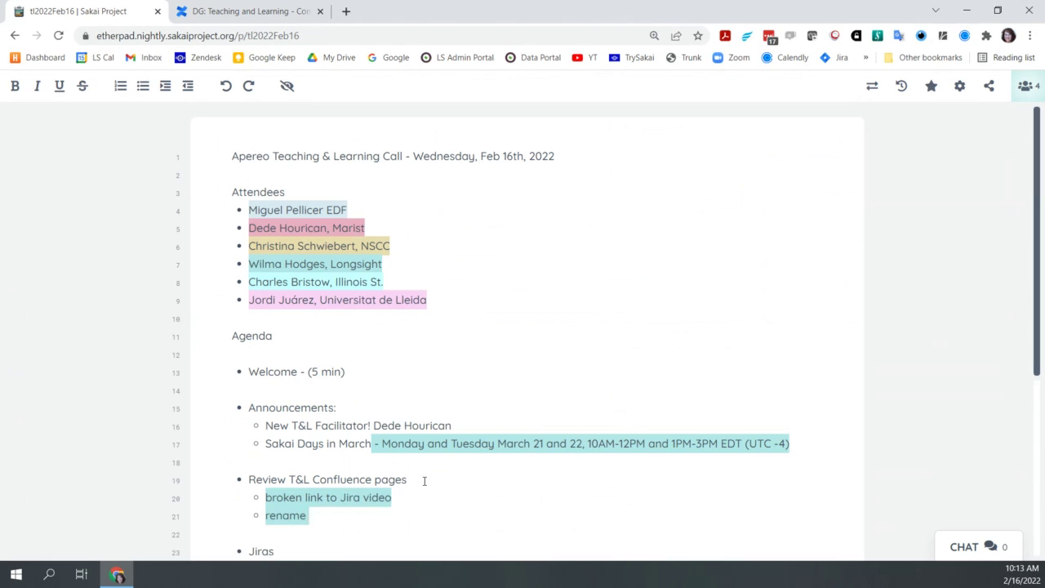
pyautogui.write('page to Aper')
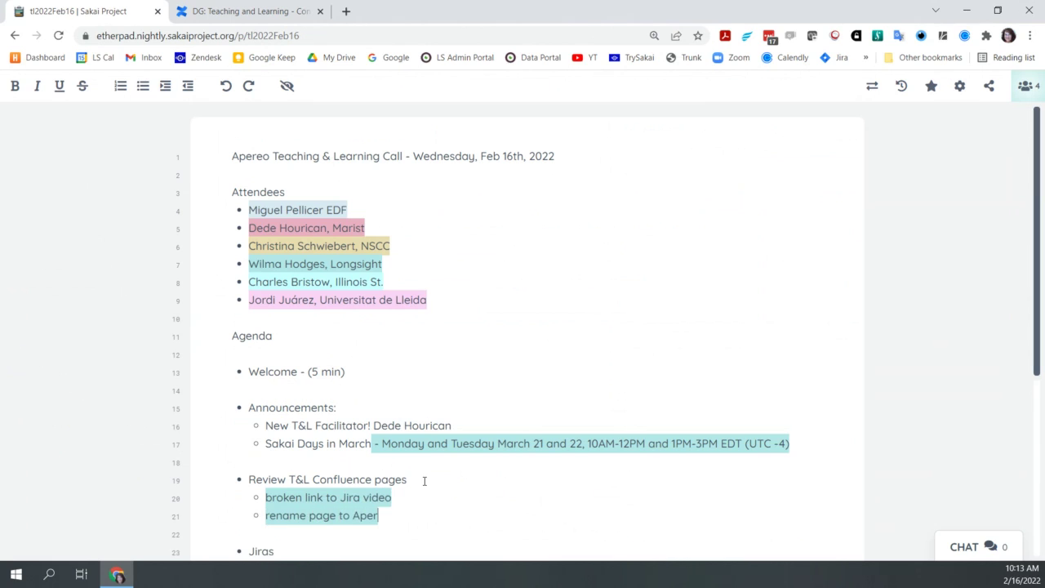
pyautogui.write('eo T&L ')
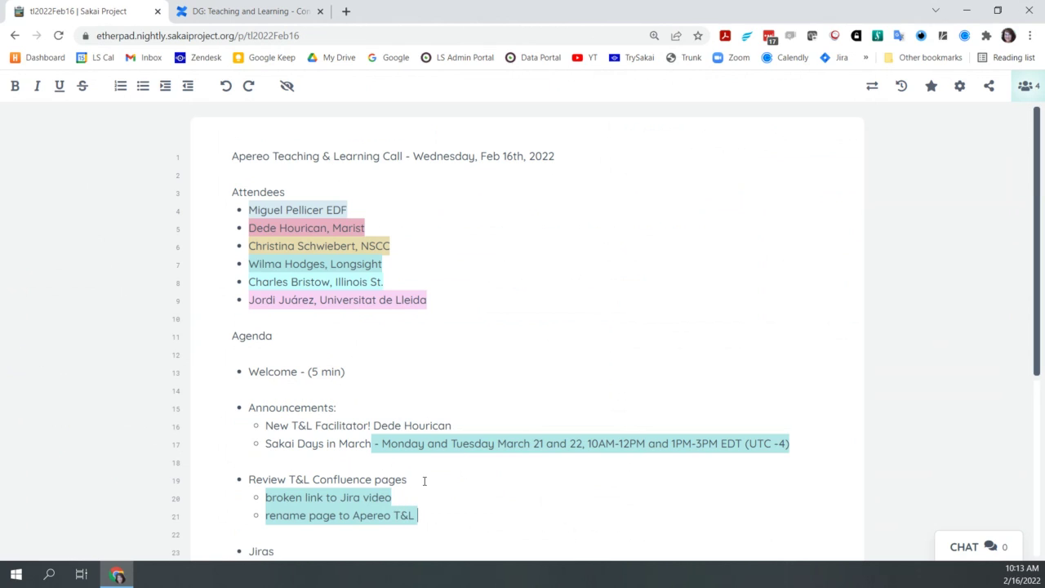
pyautogui.write('Group')
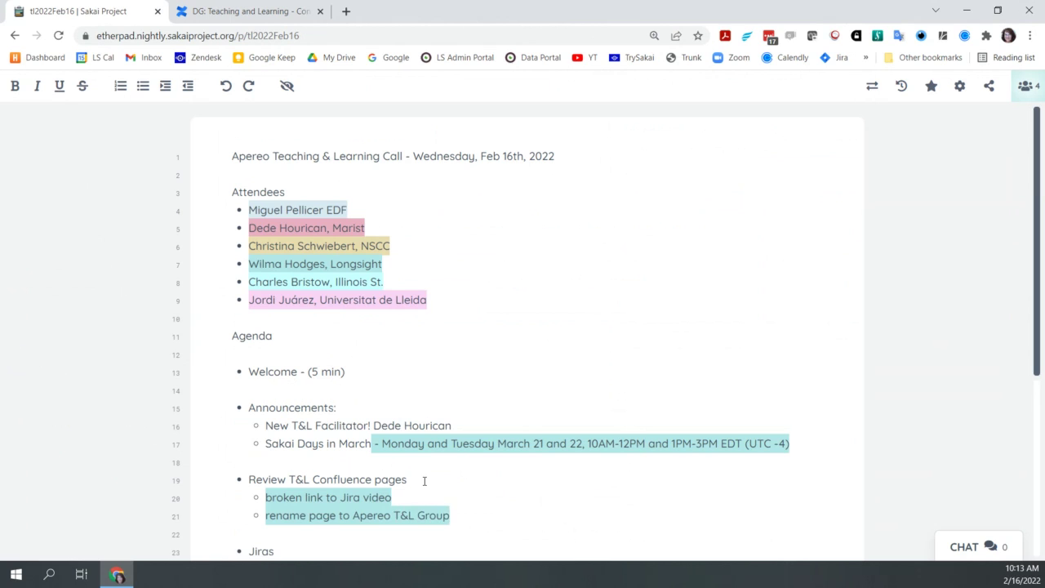
pyautogui.scroll(-1, 496, 495)
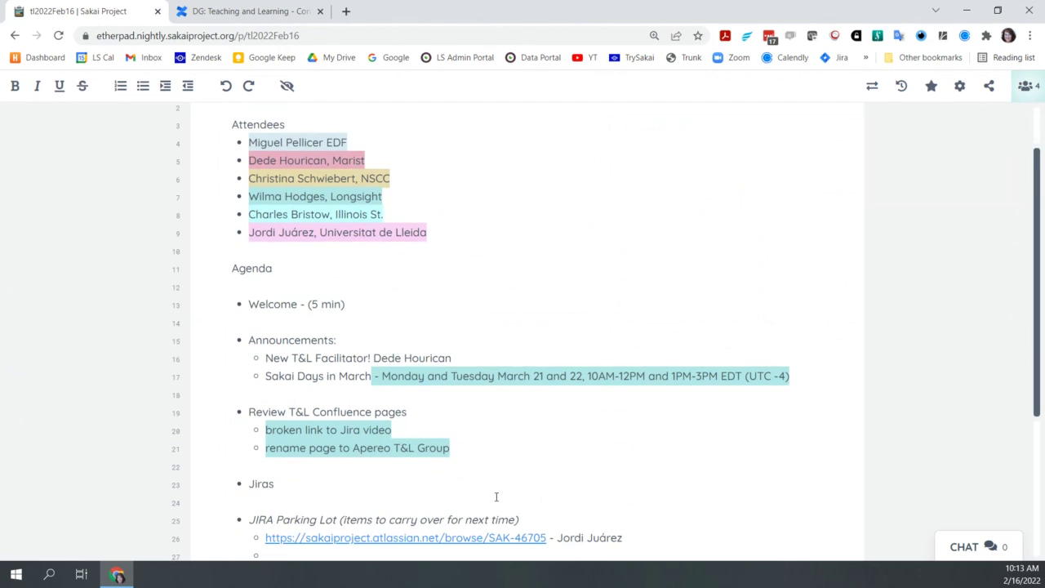
# Return to the DG: Teaching and Learning page in Confluence and examine its facilitators, logistics, schedule and archive sections.
pyautogui.click(245, 11)
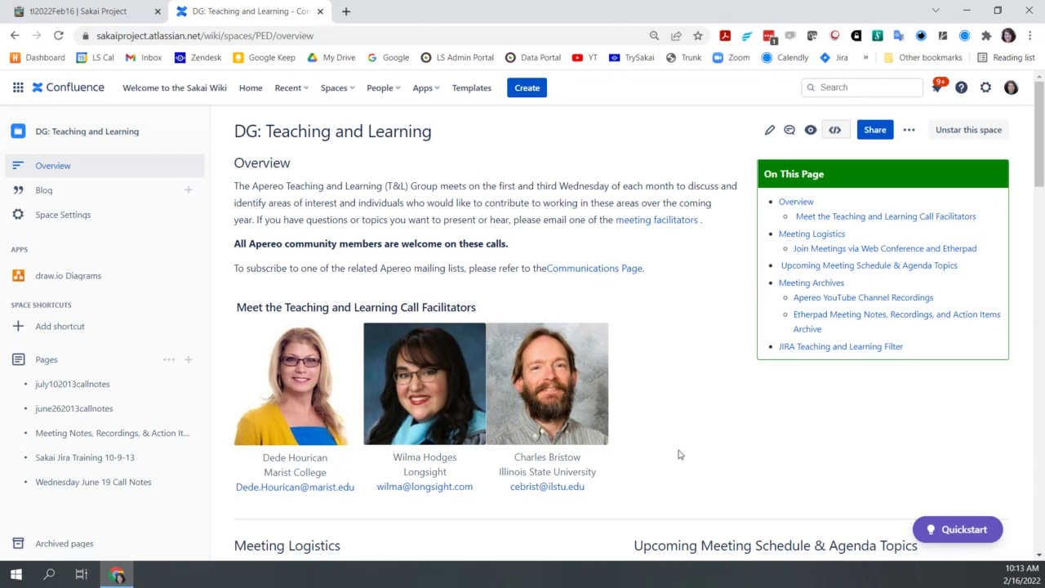
pyautogui.scroll(-1, 678, 455)
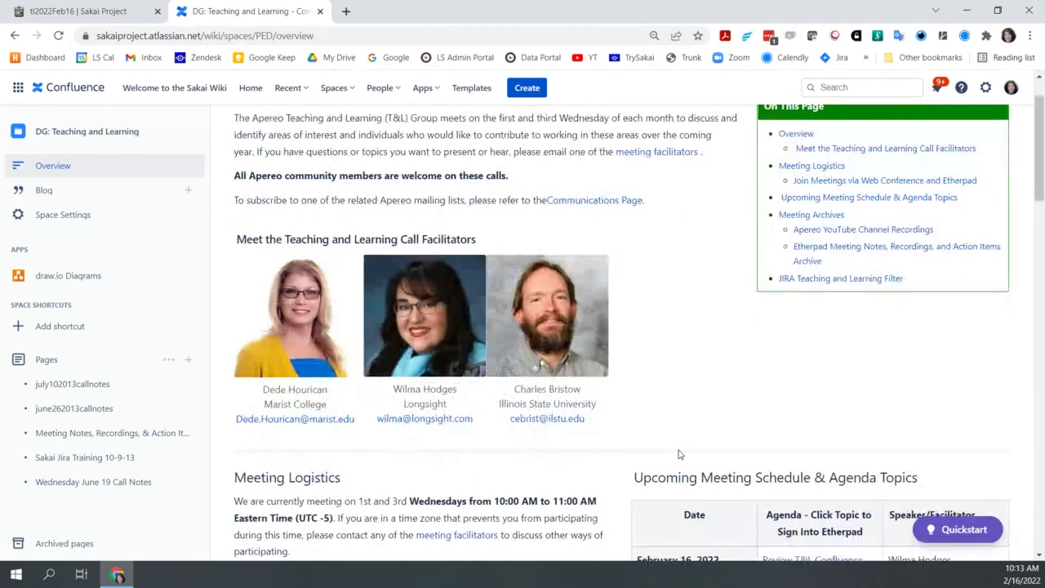
pyautogui.scroll(-2, 611, 495)
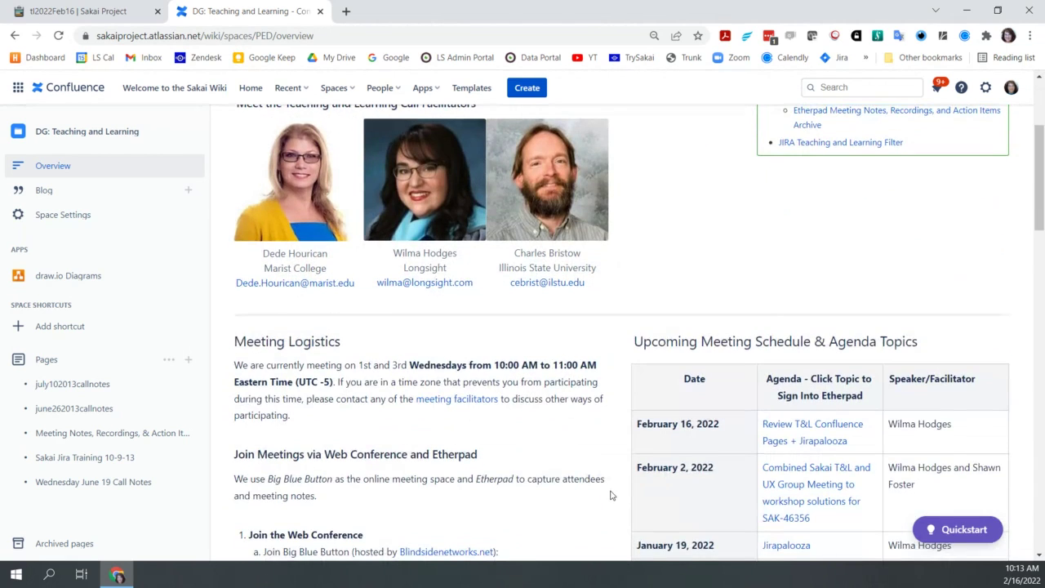
pyautogui.scroll(-1, 611, 495)
pyautogui.scroll(4, 611, 495)
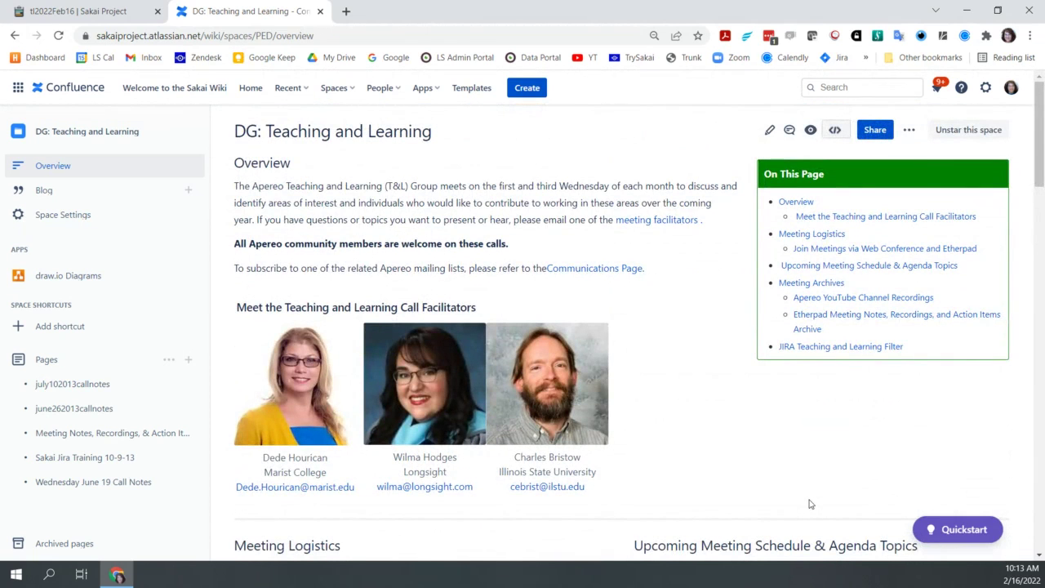
pyautogui.scroll(-1, 809, 504)
pyautogui.scroll(-3, 793, 444)
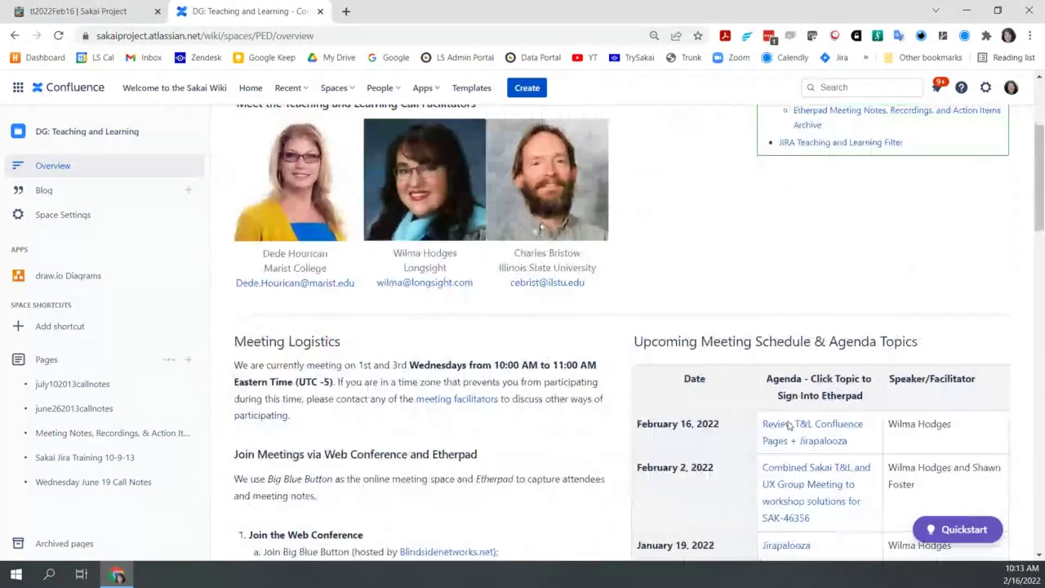
pyautogui.scroll(-3, 789, 425)
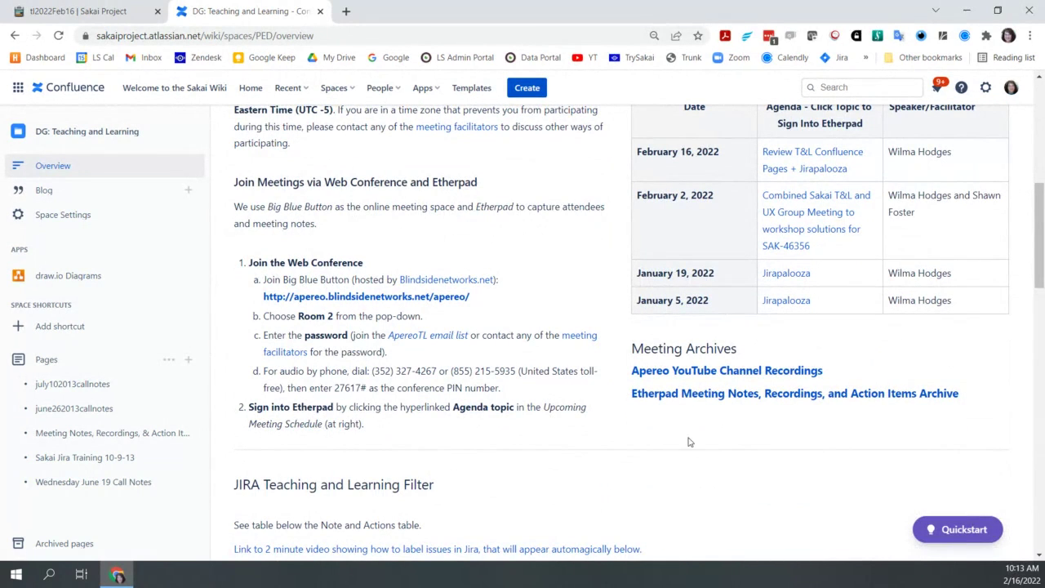
pyautogui.scroll(2, 629, 464)
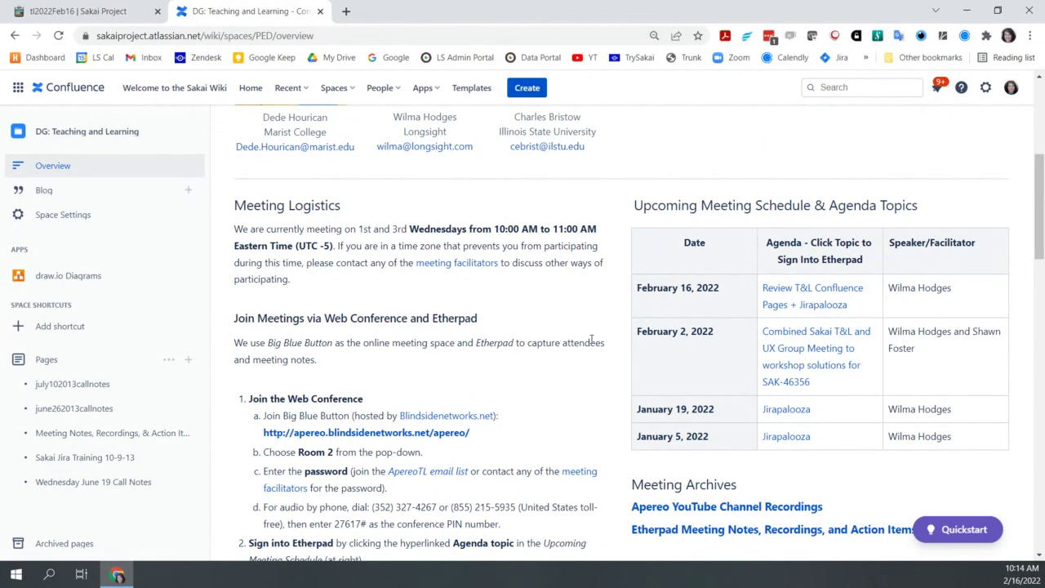
pyautogui.scroll(2, 591, 343)
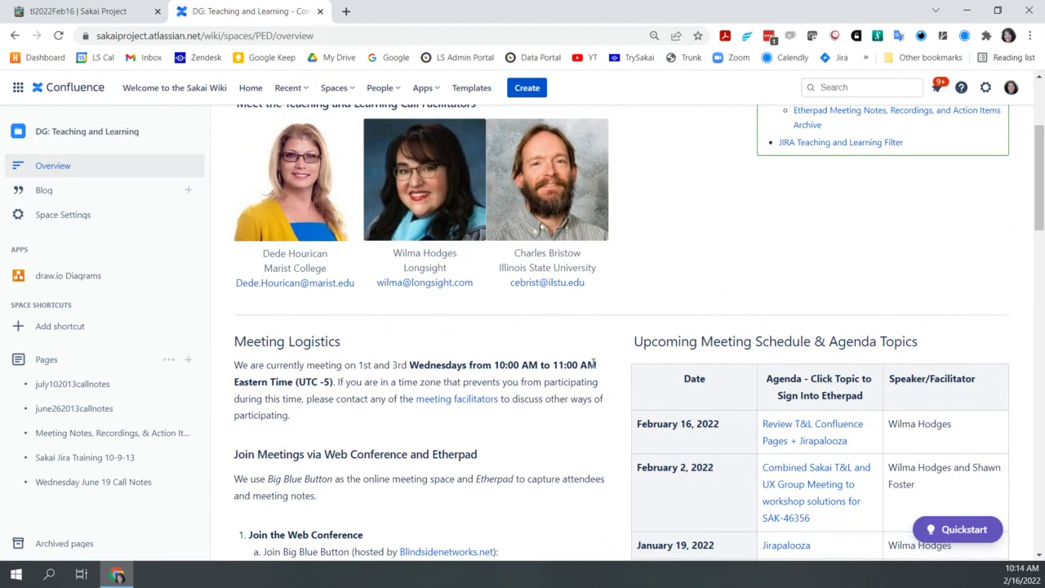
pyautogui.scroll(3, 596, 364)
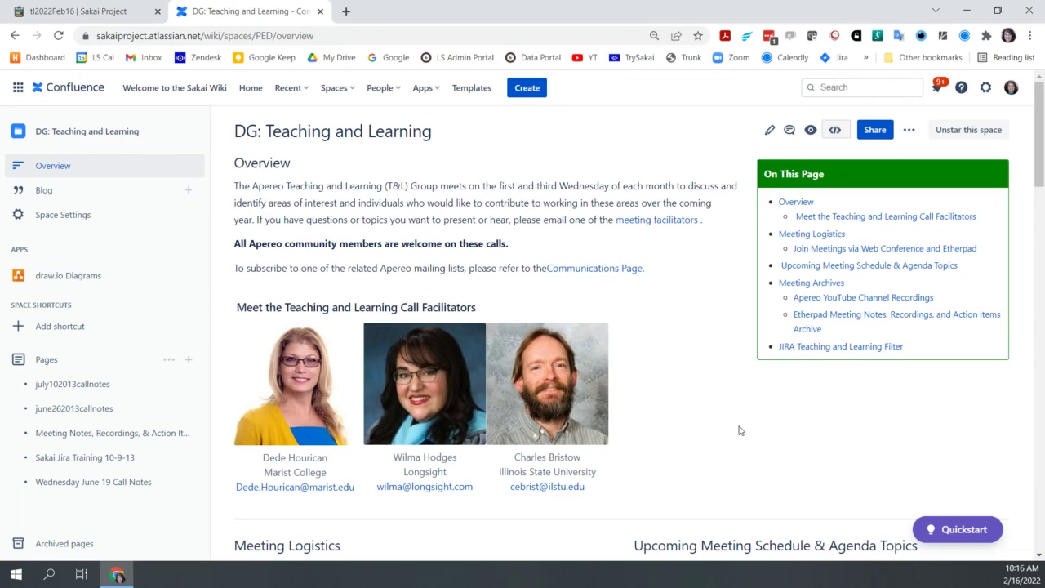
# In the tl2022Feb16 Etherpad, move the SAK-46705 entry from the JIRA Parking Lot to a new sub-item under Jiras.
pyautogui.click(77, 13)
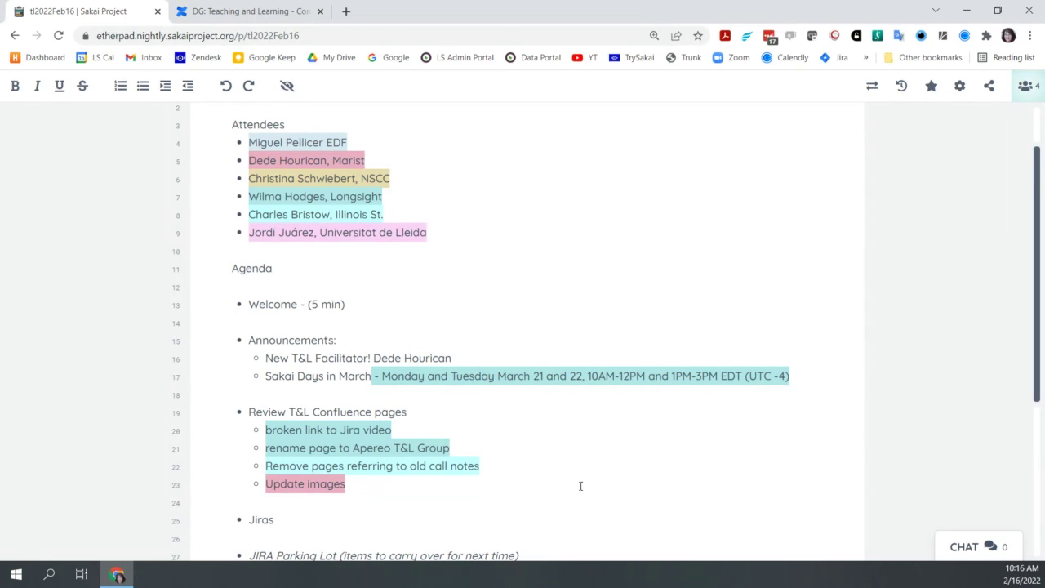
pyautogui.scroll(-1, 581, 486)
pyautogui.scroll(-2, 581, 486)
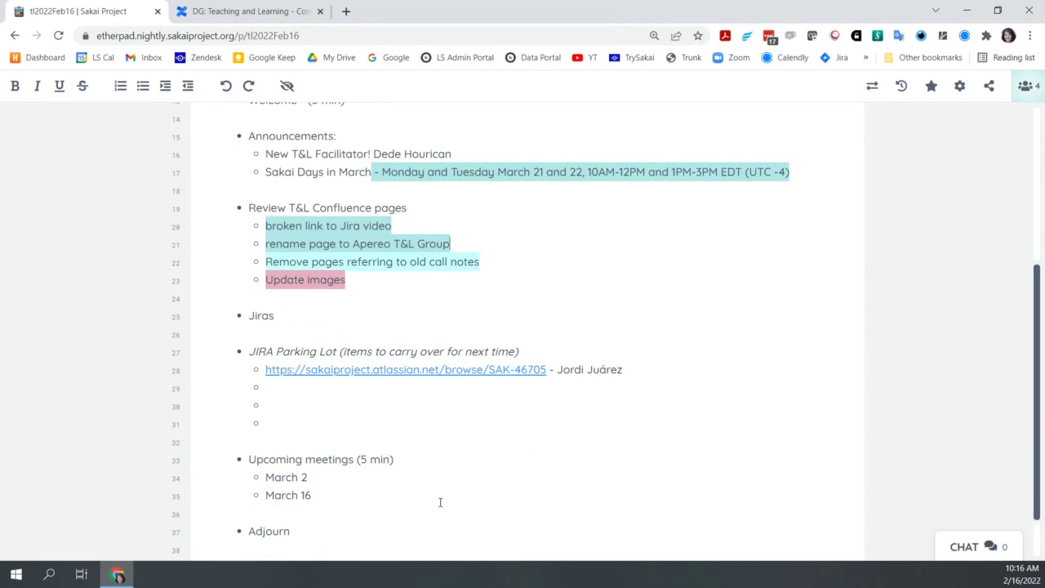
pyautogui.click(631, 371)
pyautogui.moveTo(631, 371); pyautogui.dragTo(261, 371)
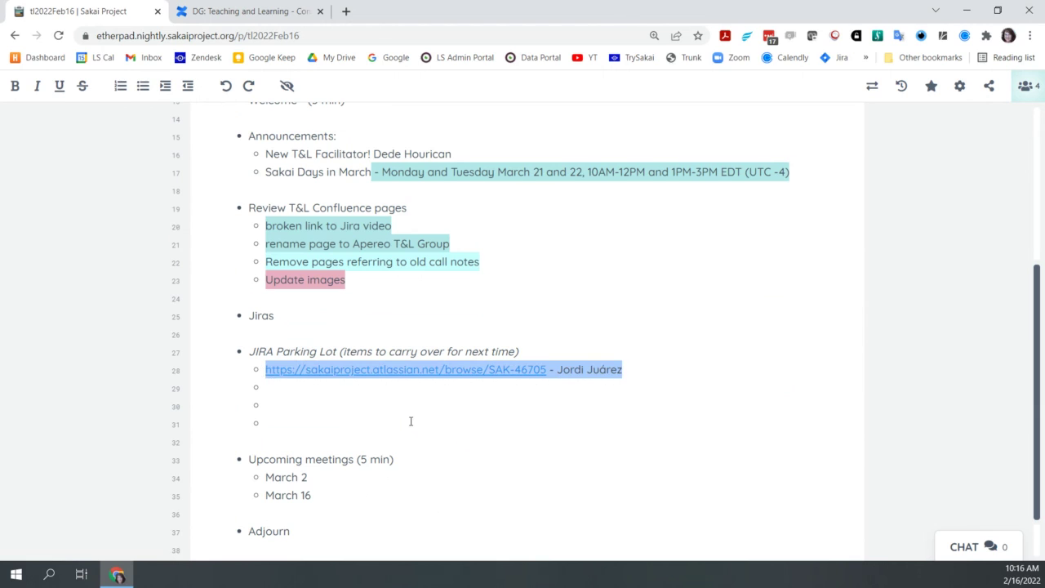
pyautogui.hotkey('ctrl', 'x')
pyautogui.click(285, 319)
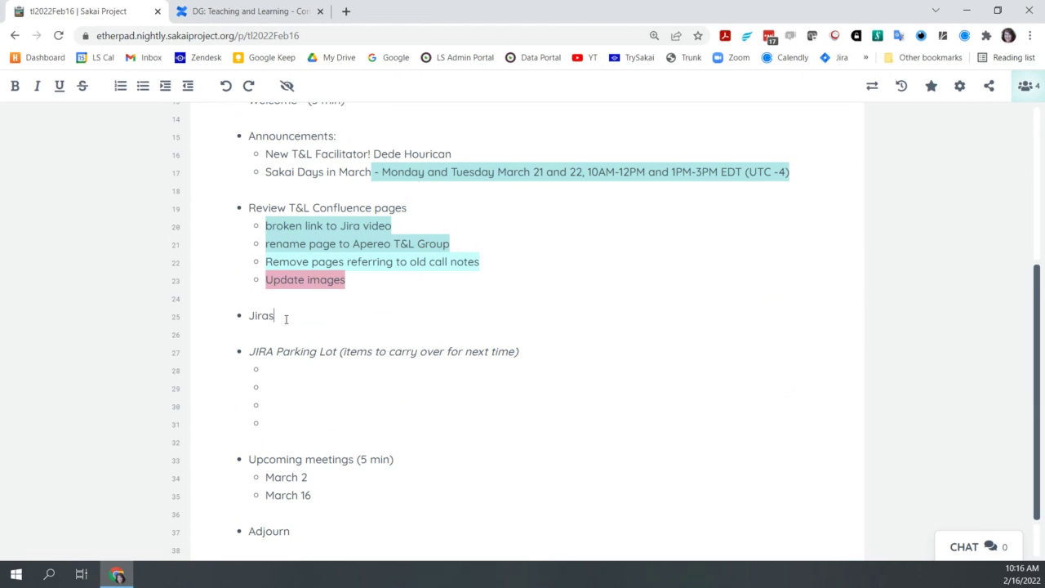
pyautogui.press('Return')
pyautogui.press('Tab')
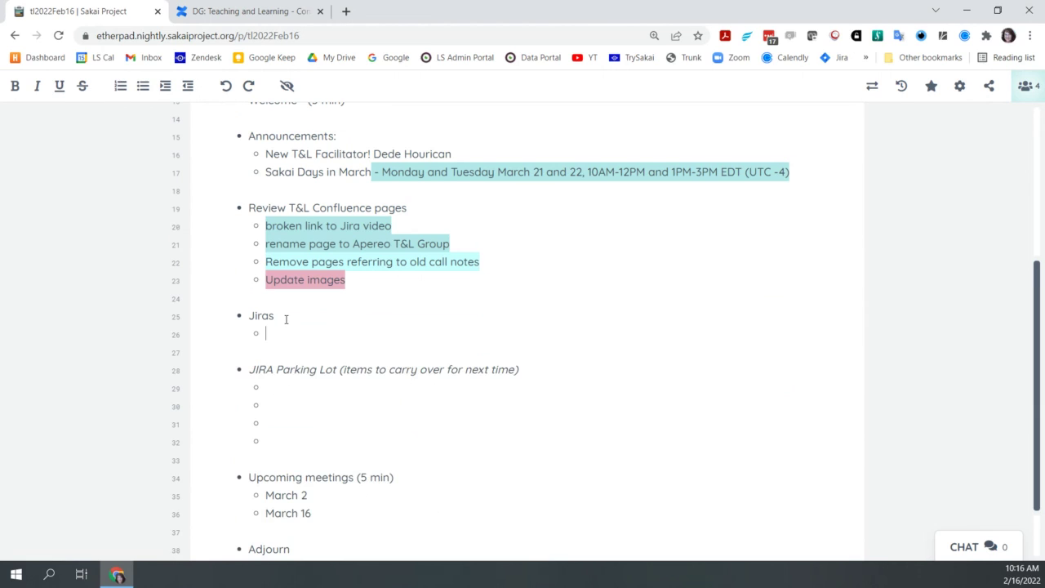
pyautogui.hotkey('ctrl', 'v')
pyautogui.press('Down')
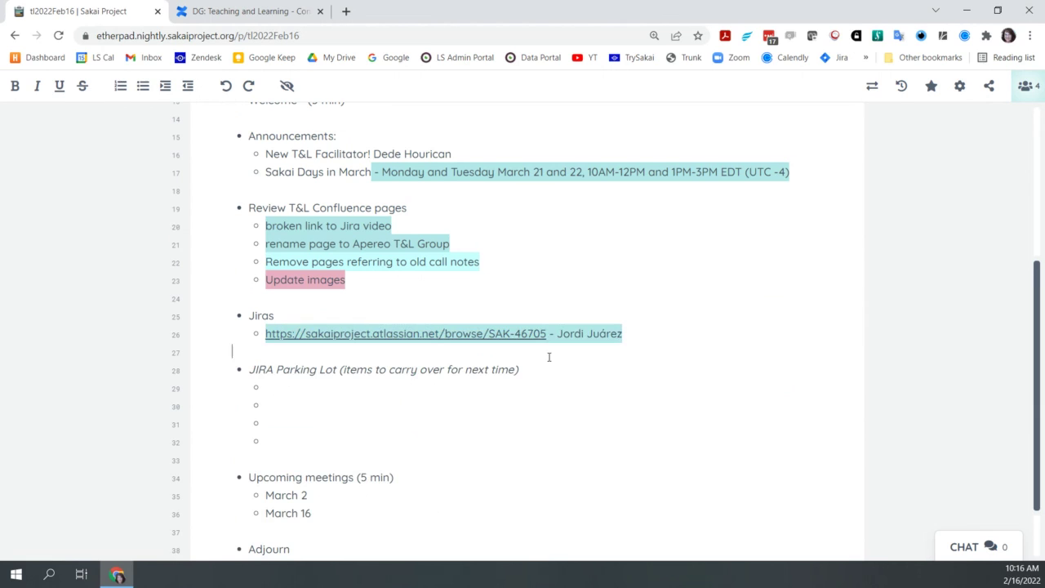
# Open the SAK-46705 ticket in Jira from the notes and go to its linked duplicate, SAK-33101.
pyautogui.click(427, 334)
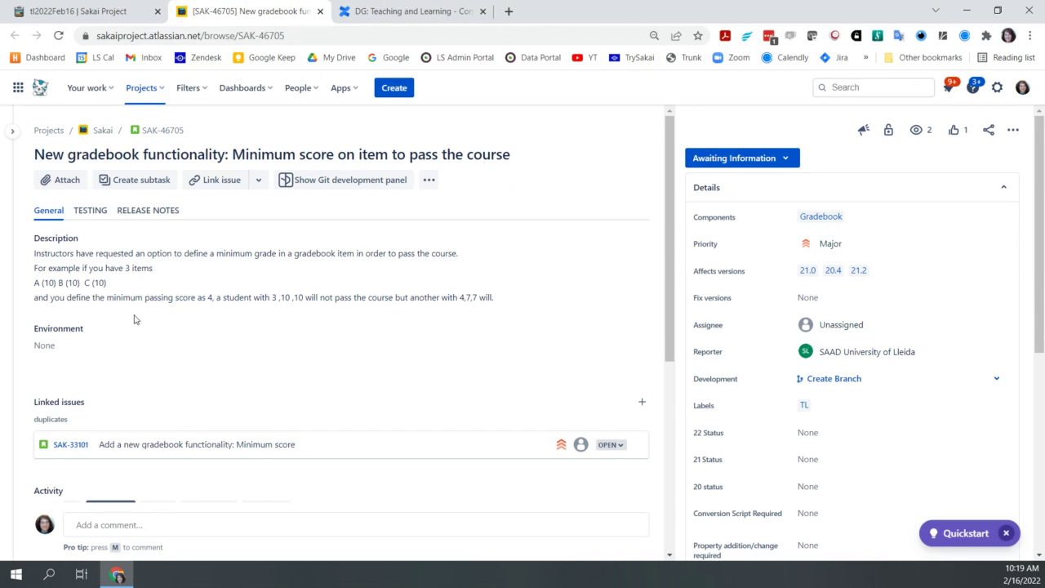
pyautogui.rightClick(71, 454)
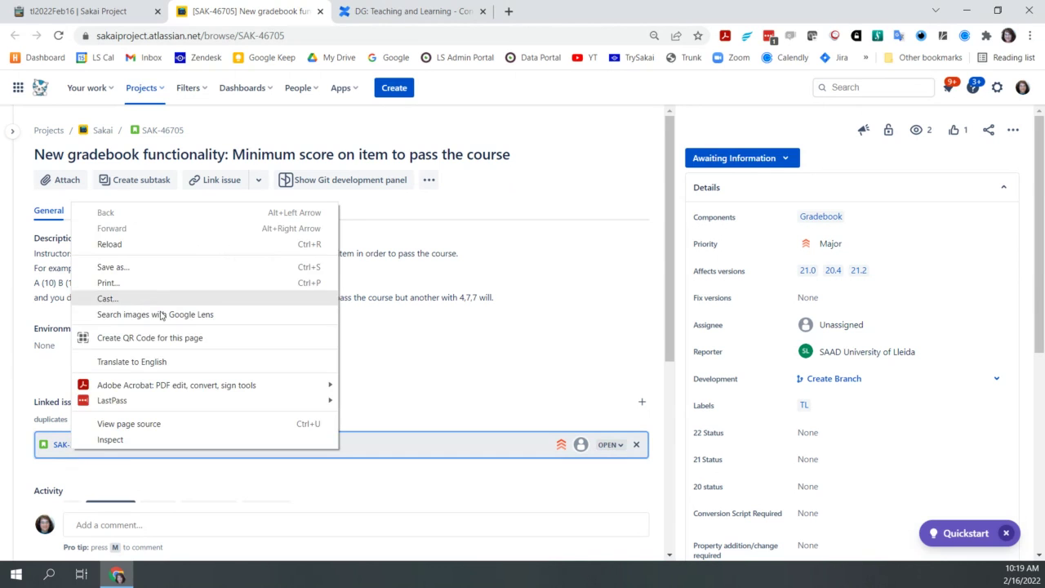
pyautogui.click(435, 365)
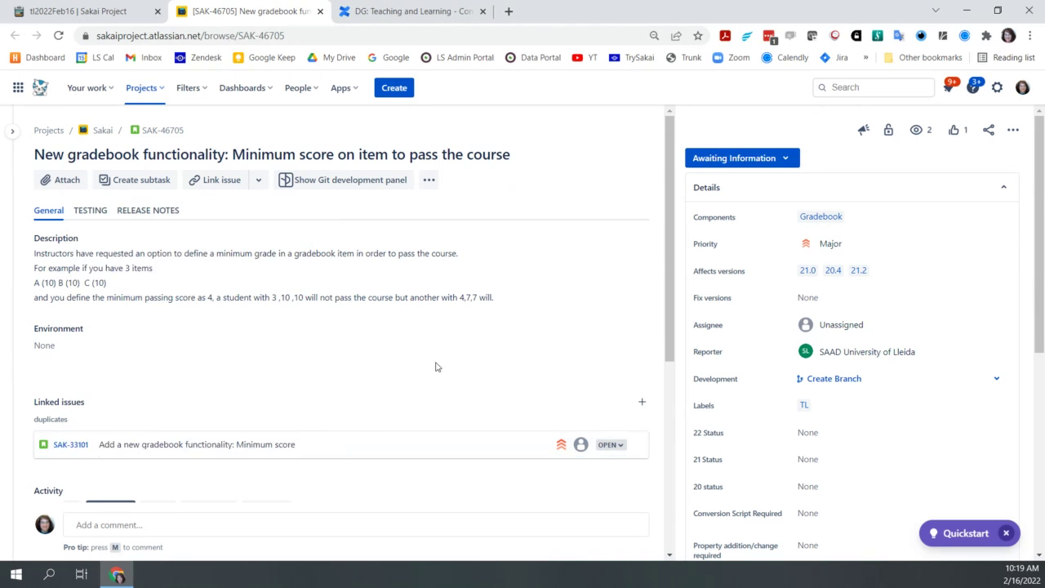
pyautogui.click(70, 446)
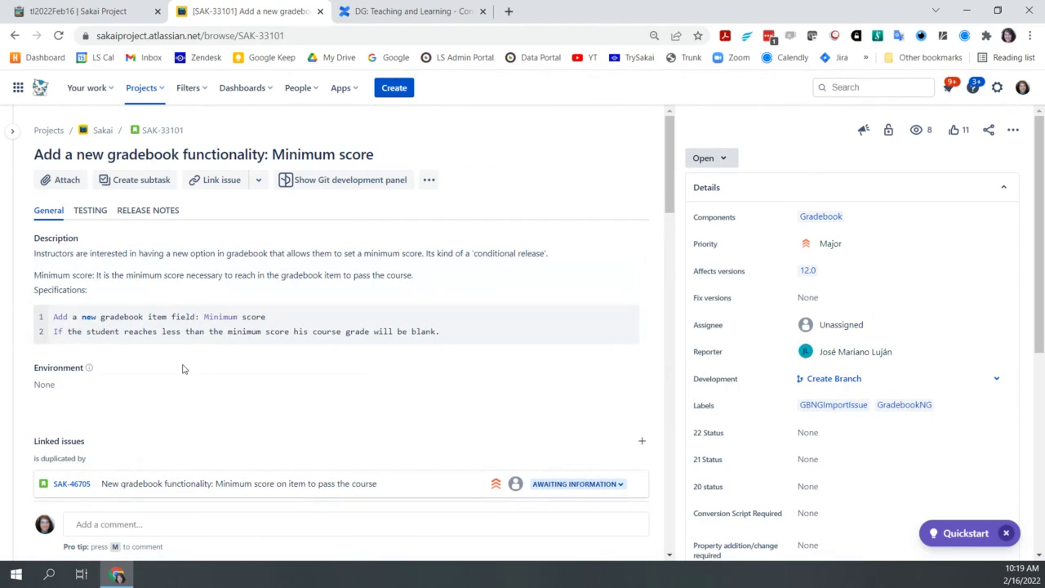
# Examine the SAK-33101 description, linked issues and comment history on the minimum score request.
pyautogui.scroll(-3, 237, 432)
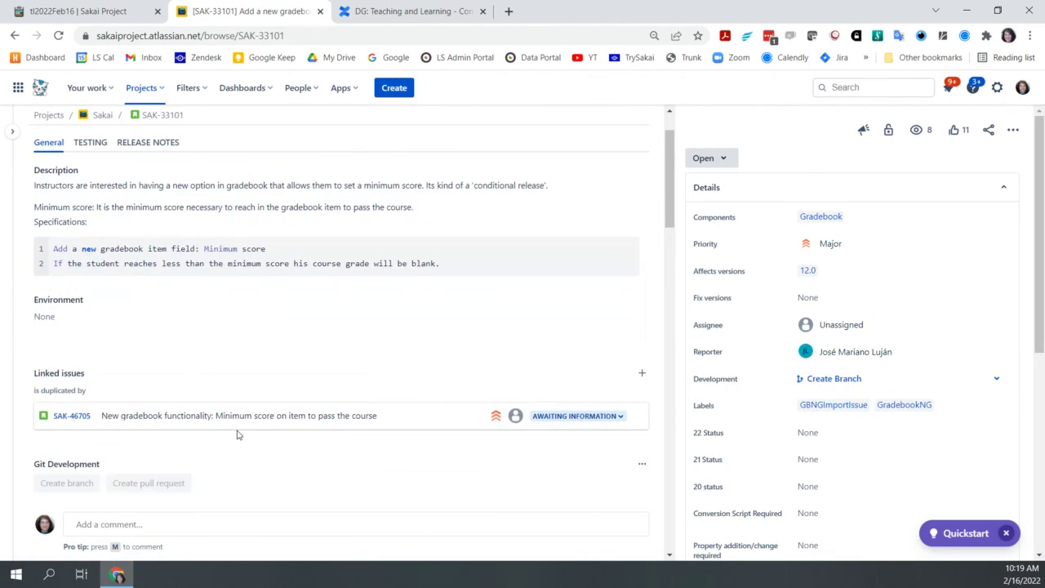
pyautogui.scroll(-3, 237, 441)
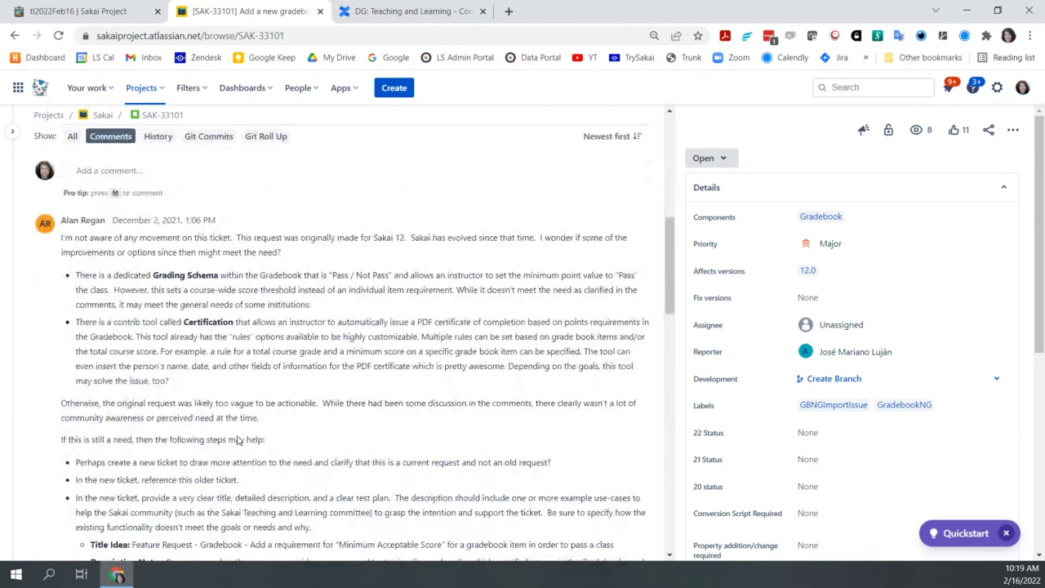
pyautogui.scroll(-1, 239, 440)
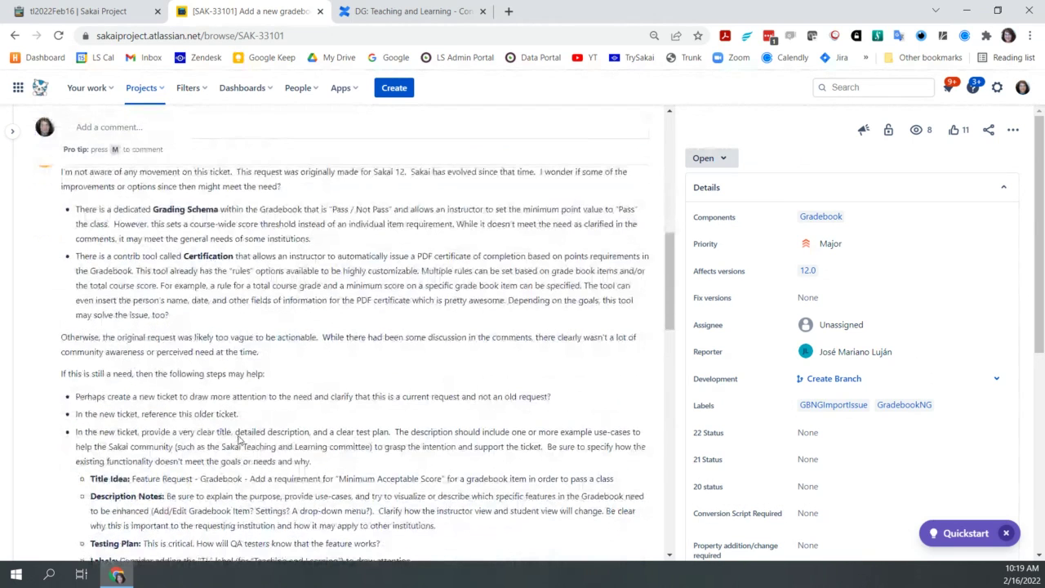
pyautogui.scroll(1, 239, 441)
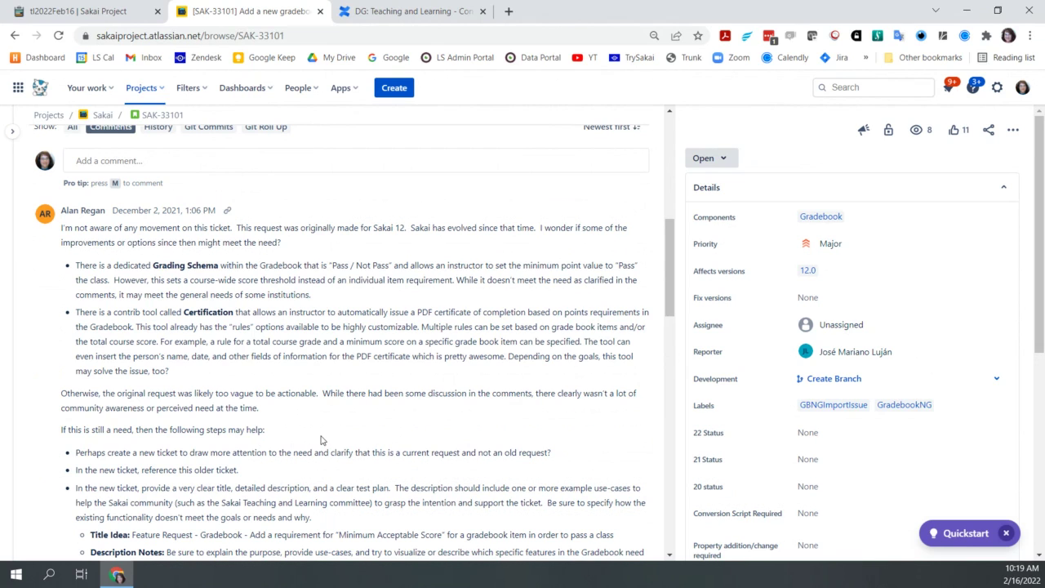
pyautogui.scroll(-2, 321, 441)
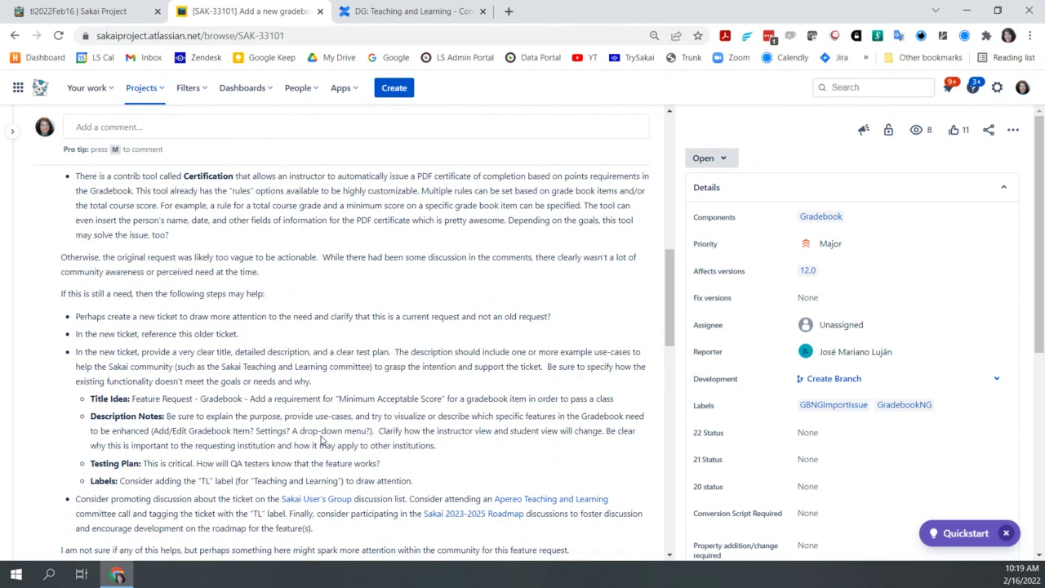
pyautogui.scroll(-2, 321, 441)
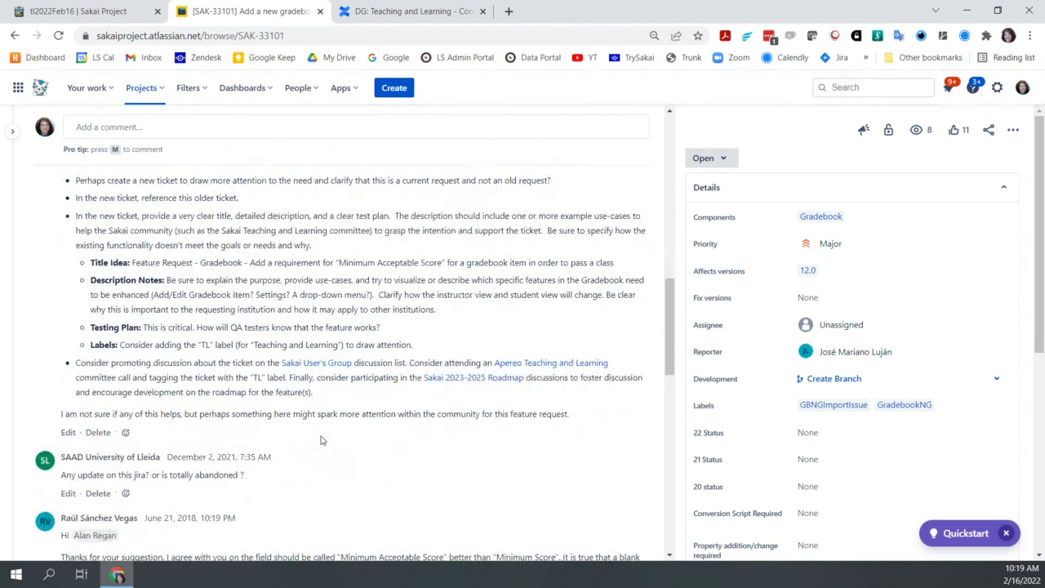
pyautogui.scroll(-2, 321, 441)
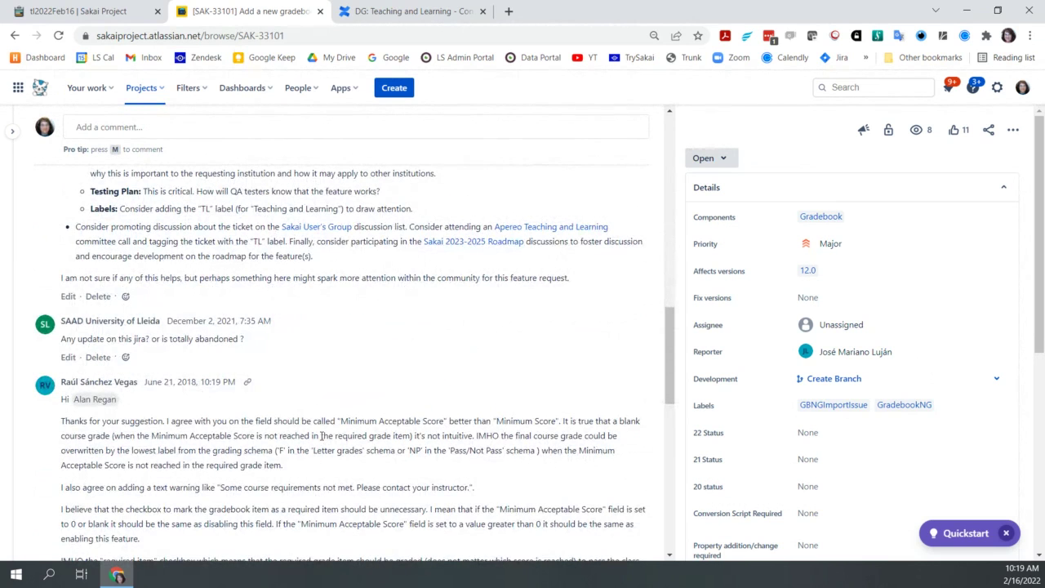
pyautogui.scroll(-1, 321, 437)
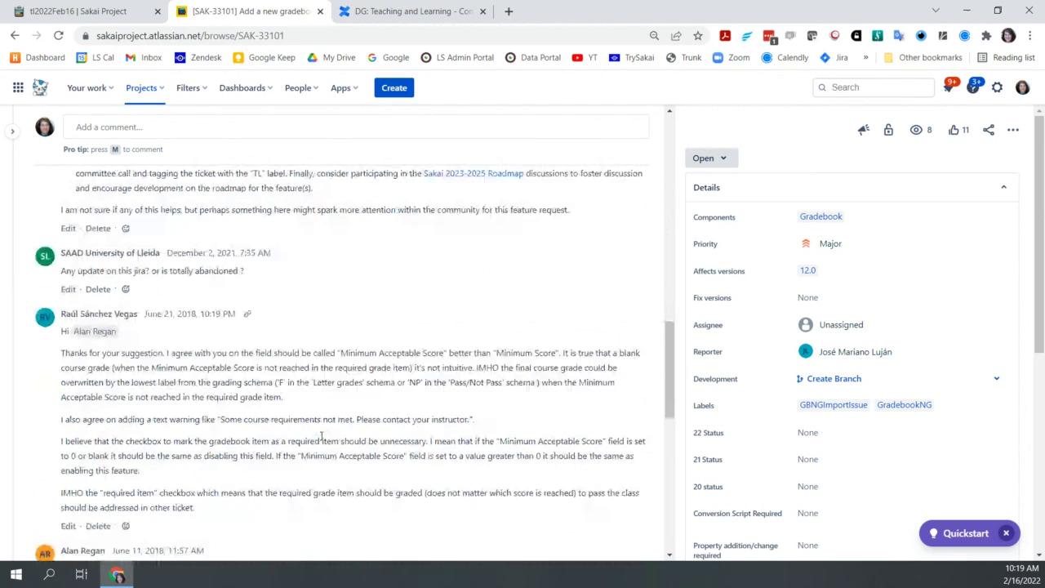
pyautogui.scroll(-1, 321, 438)
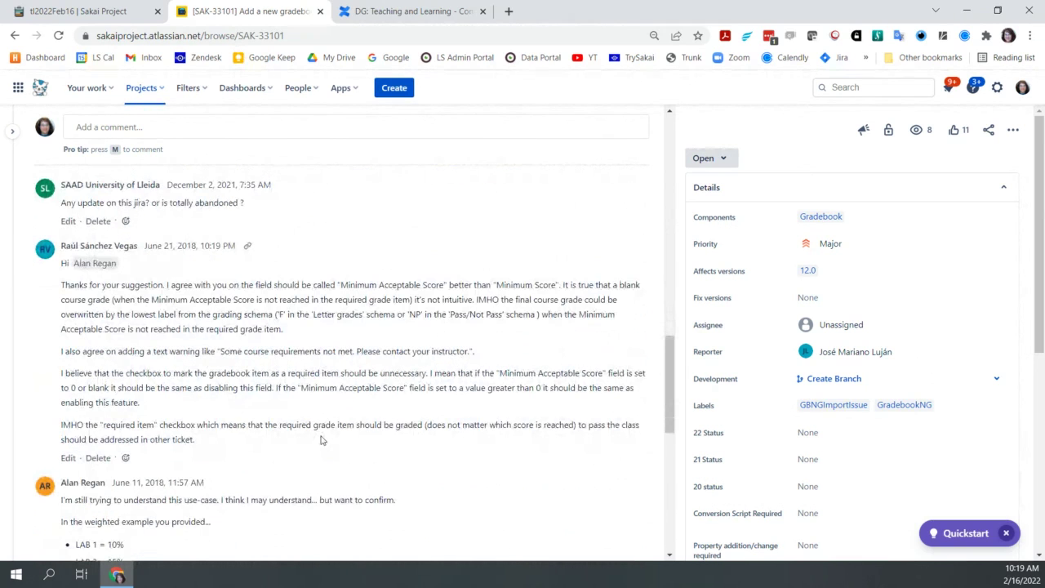
# Return to SAK-46705 and examine its description and the comments about the minimum grade option.
pyautogui.click(16, 38)
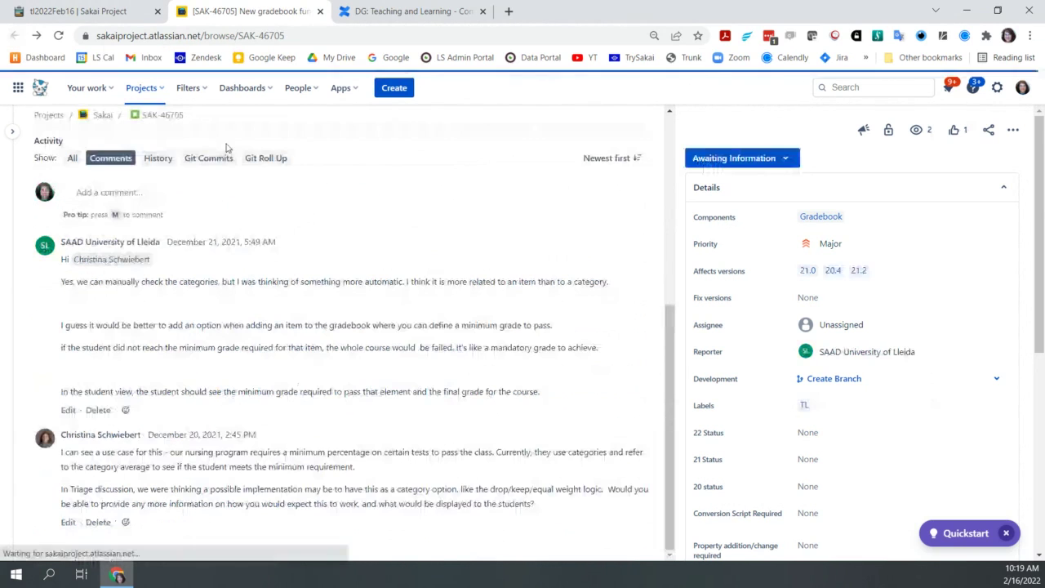
pyautogui.scroll(5, 323, 324)
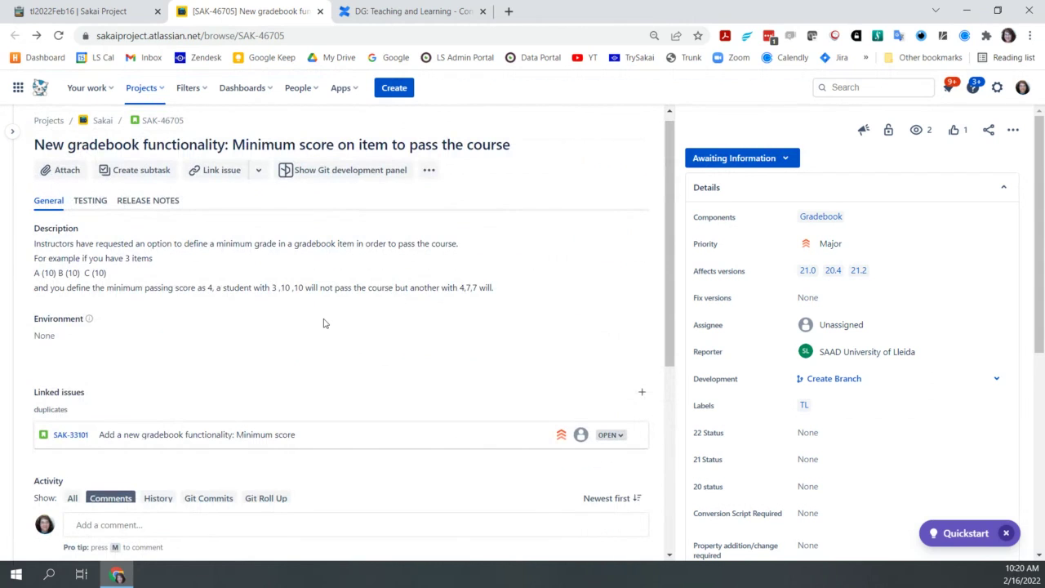
pyautogui.scroll(-3, 324, 323)
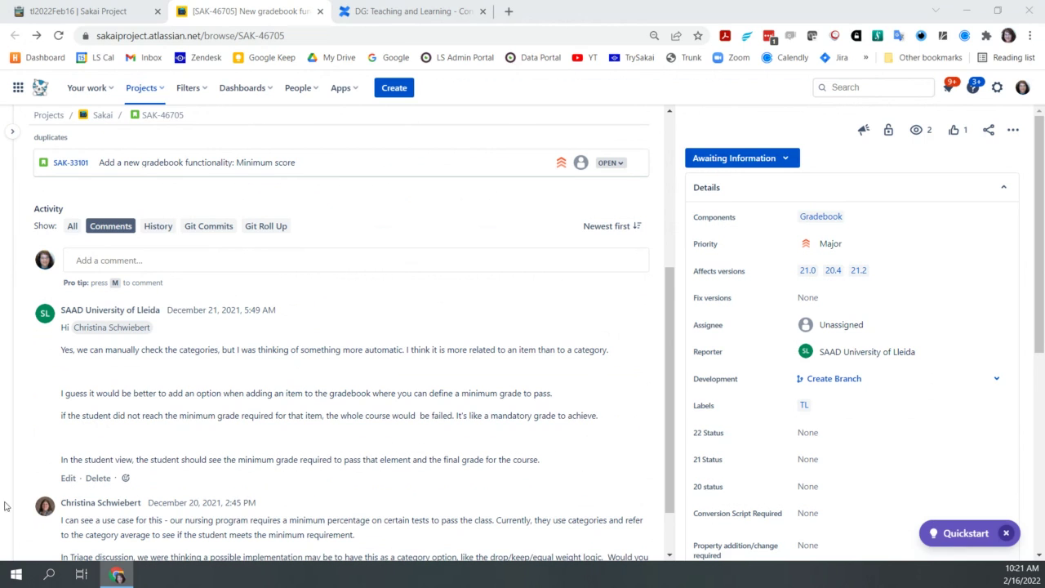
pyautogui.scroll(3, 302, 464)
pyautogui.scroll(1, 302, 464)
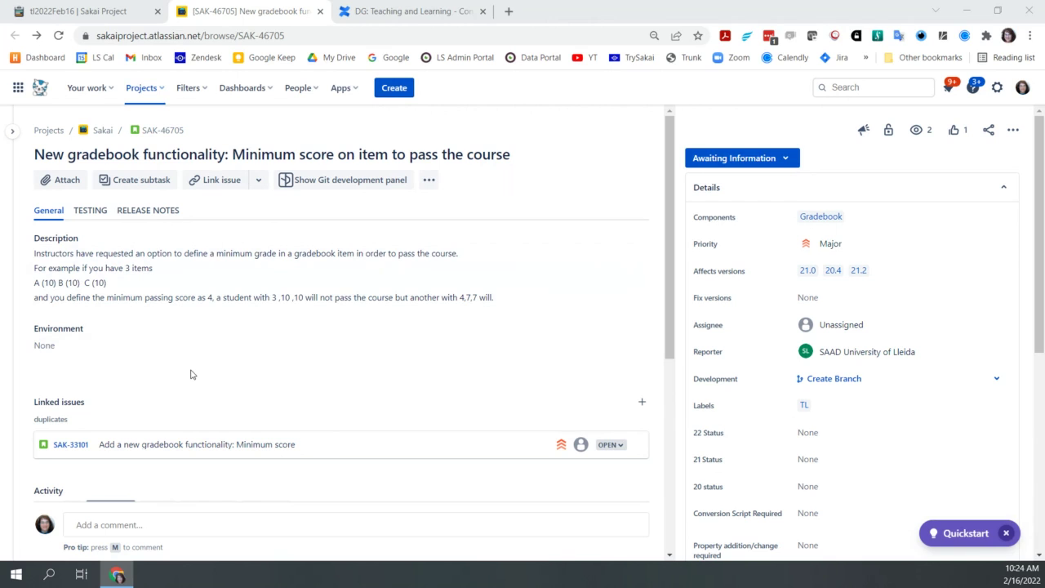
# In the Etherpad, add a note beneath the per-item minimum request assigning the facilitator to "open new jira for category min score".
pyautogui.click(71, 11)
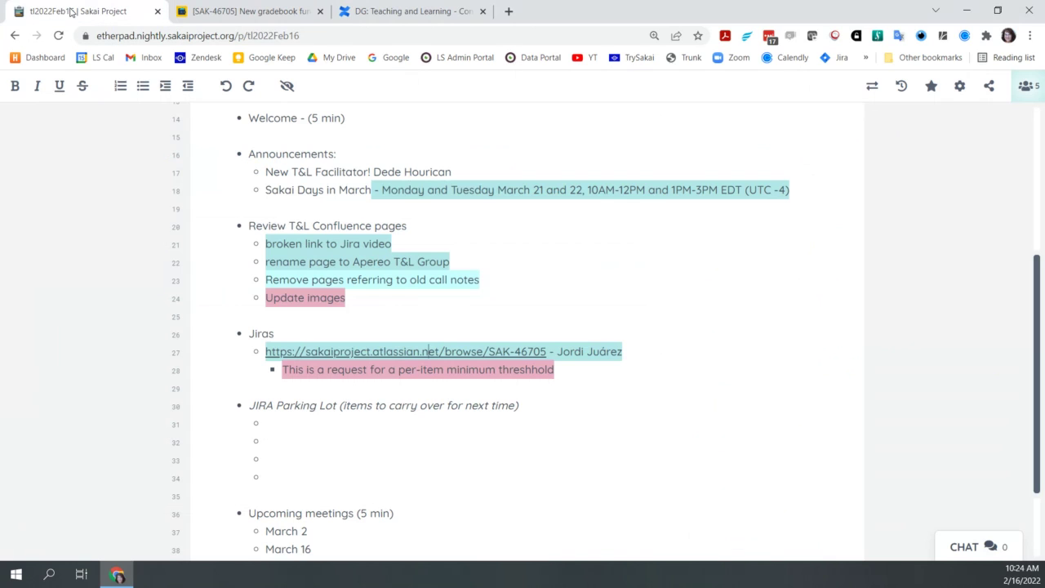
pyautogui.click(570, 373)
pyautogui.press('Return')
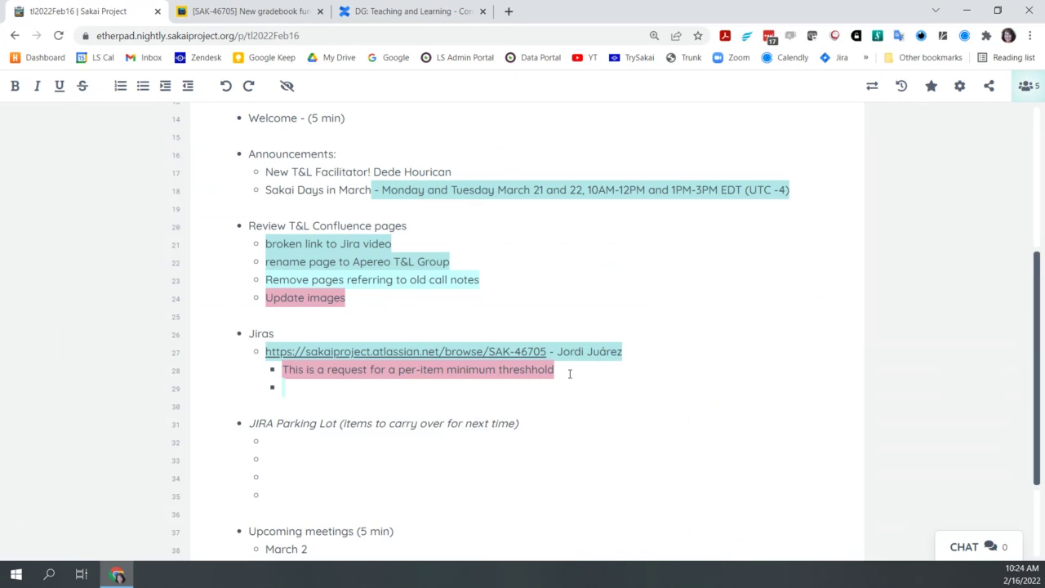
pyautogui.write('Wilma wi')
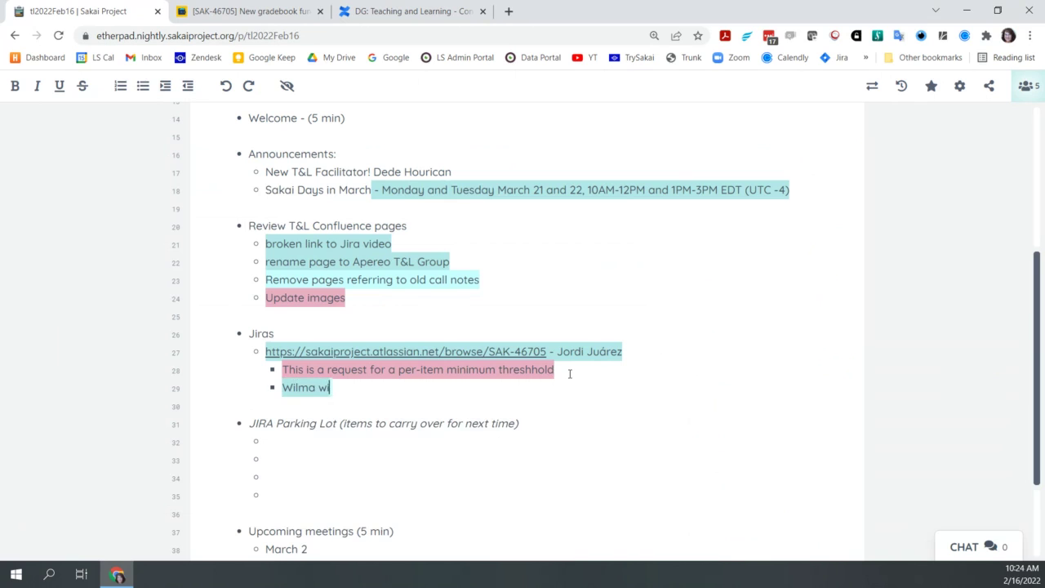
pyautogui.write('ll d')
pyautogui.press('Return')
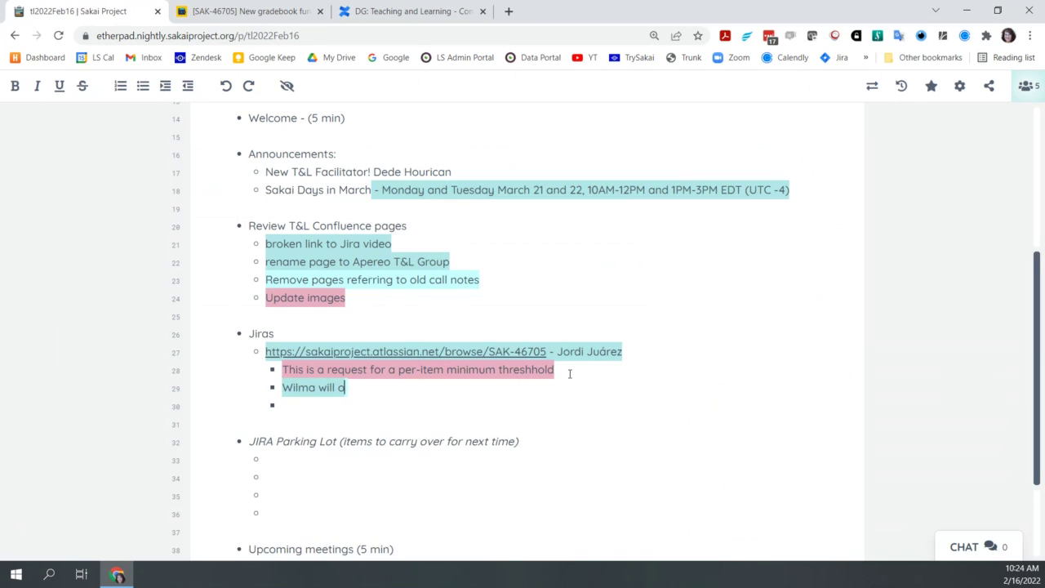
pyautogui.write('pen new ')
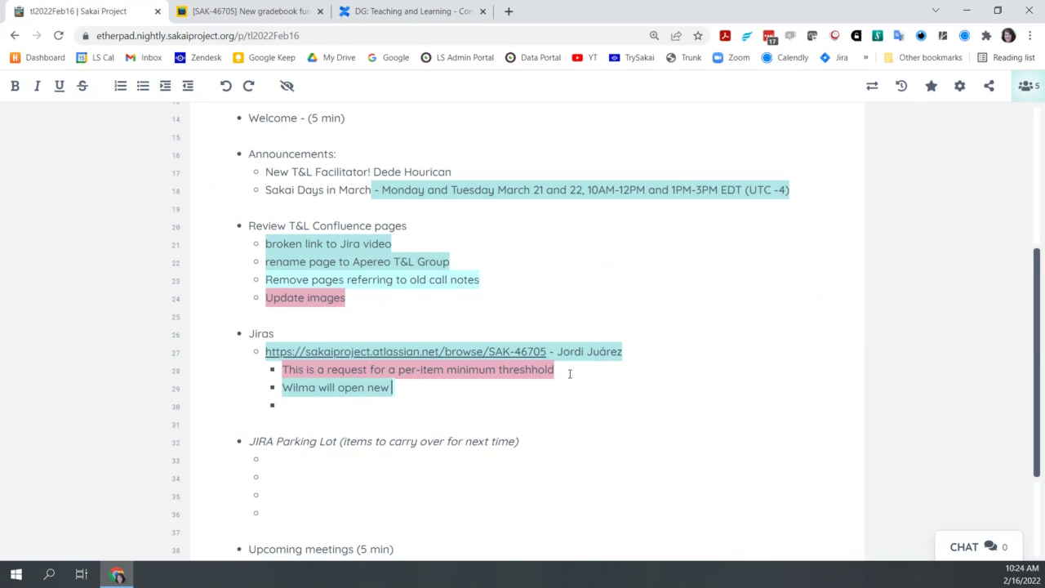
pyautogui.write('jira for ')
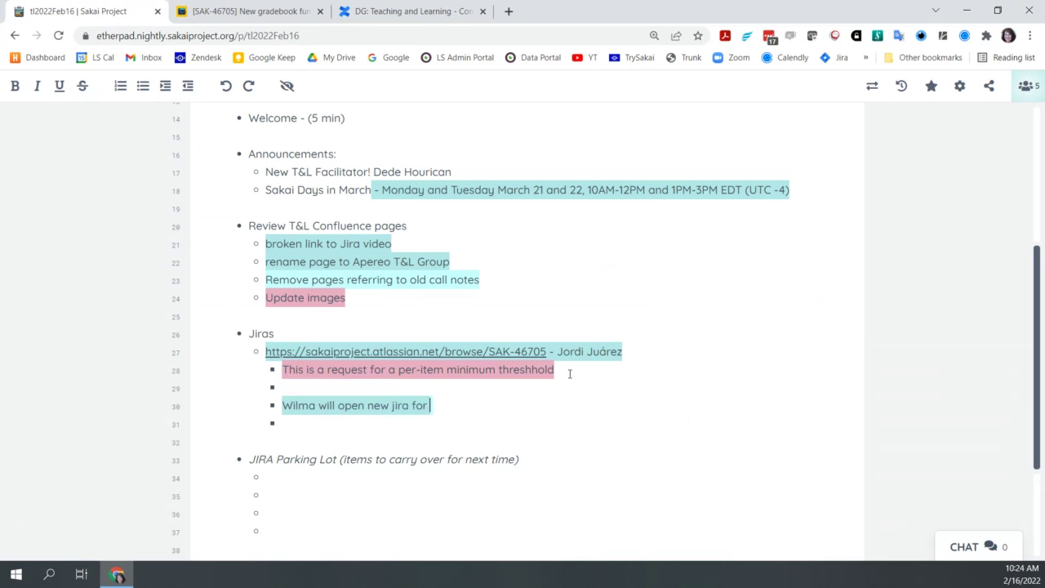
pyautogui.write('categor')
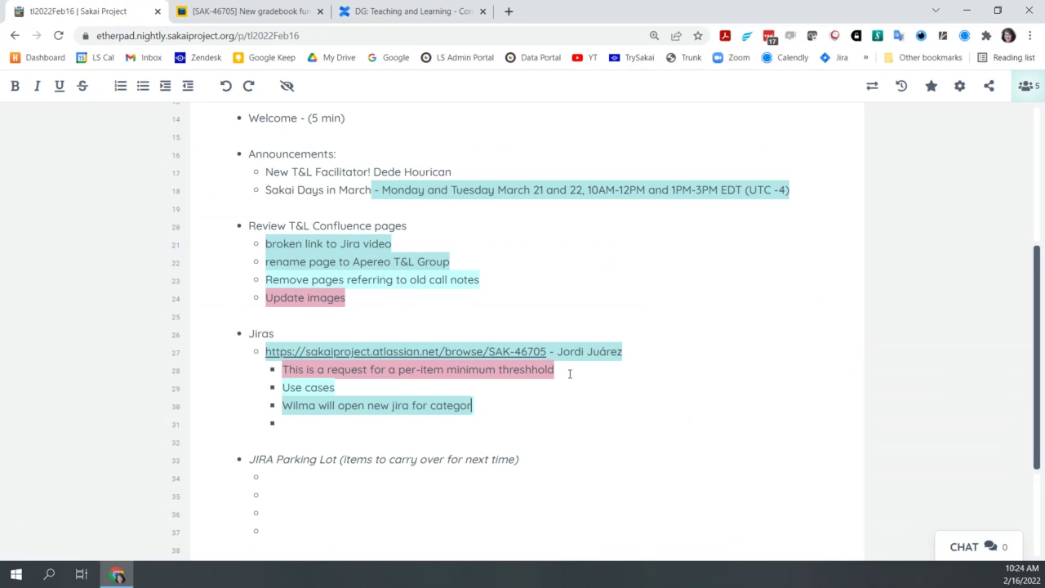
pyautogui.write('y ')
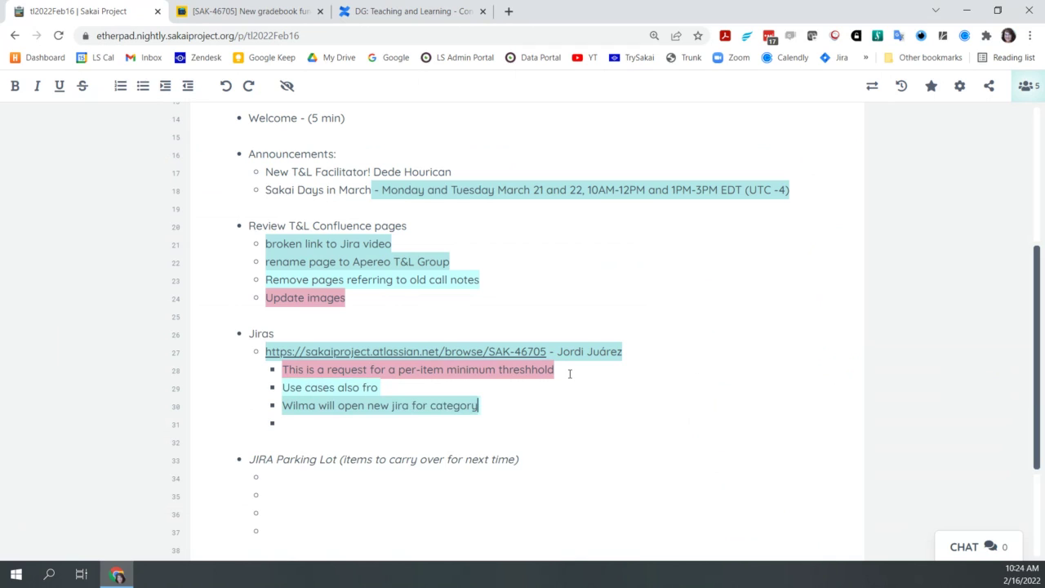
pyautogui.write('min')
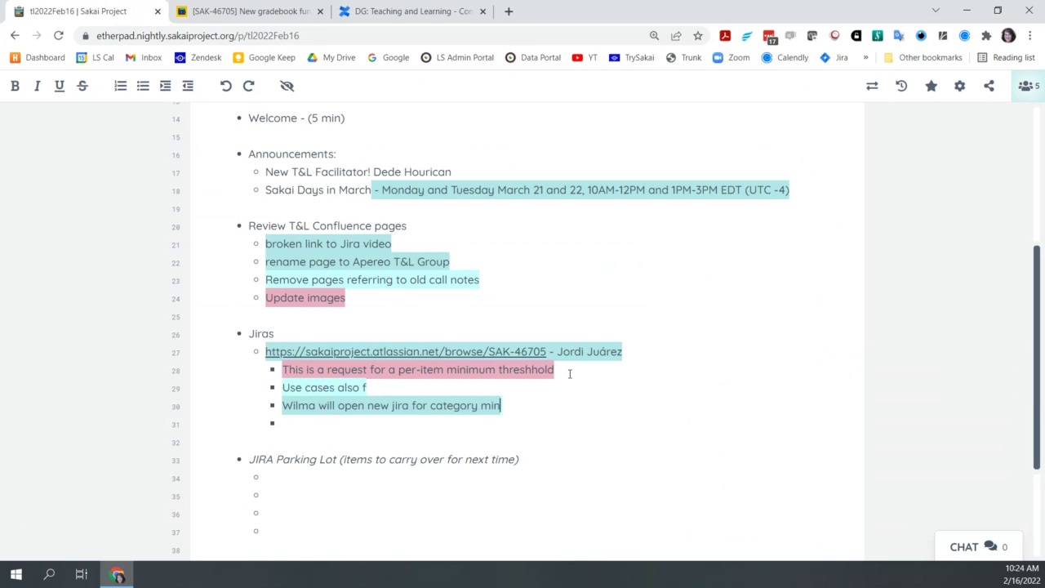
pyautogui.write(' score')
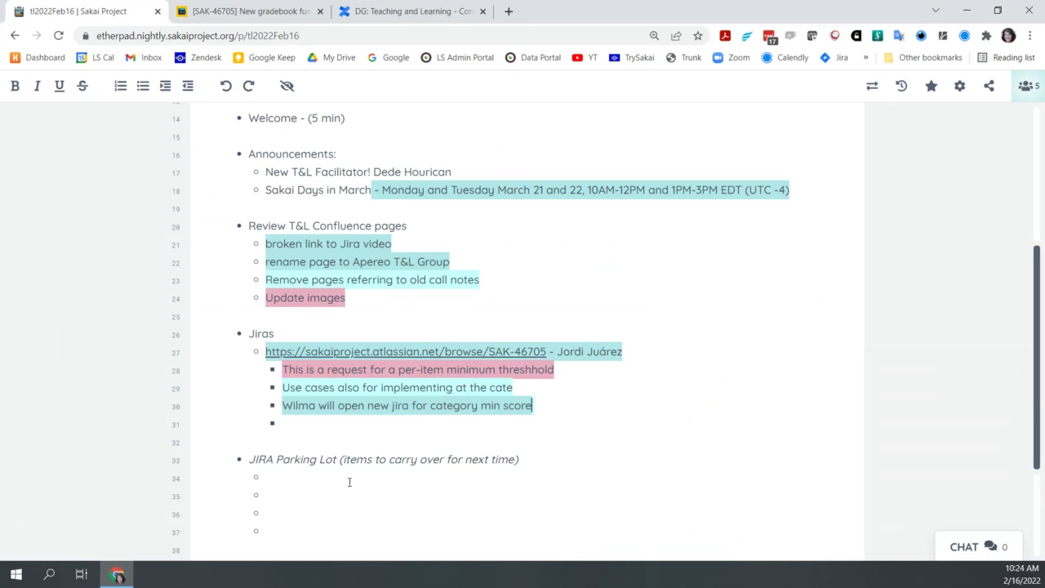
# Switch to the Confluence Teaching and Learning page and open SAK-46196, the copy-group feature request, from the JIRA Teaching and Learning Filter.
pyautogui.scroll(-1, 294, 485)
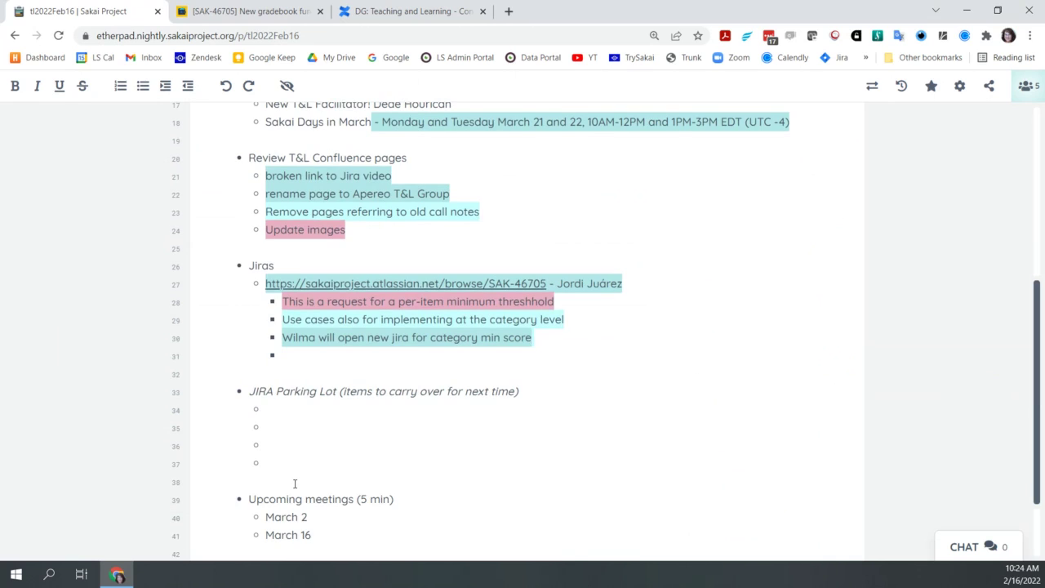
pyautogui.click(238, 10)
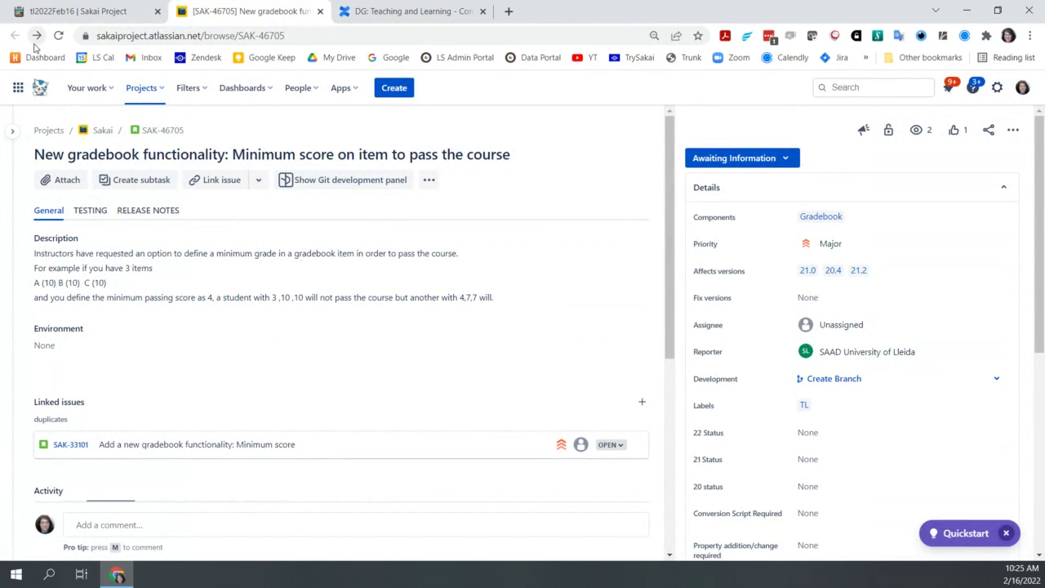
pyautogui.click(360, 14)
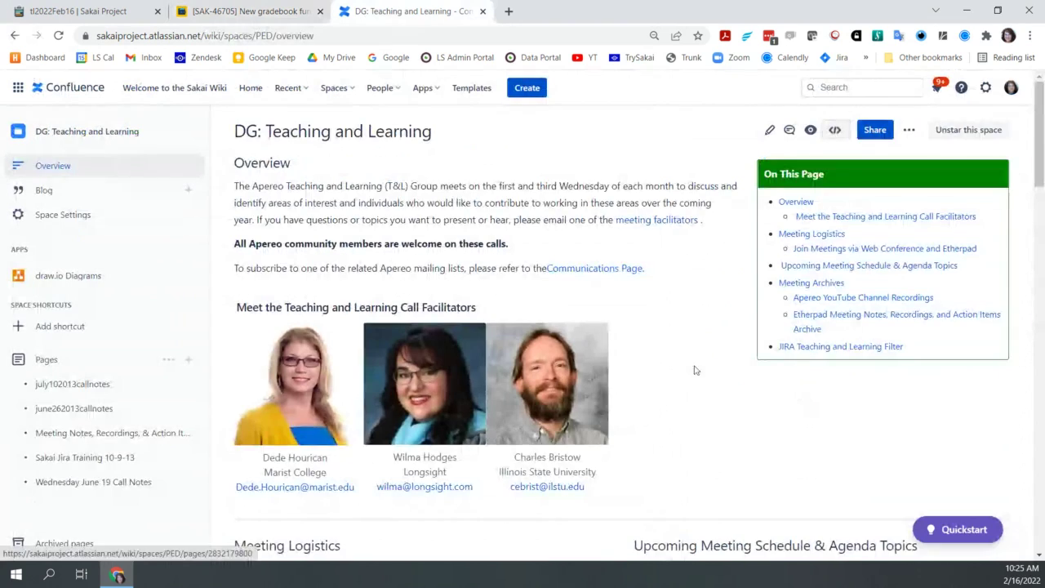
pyautogui.scroll(-3, 693, 384)
pyautogui.scroll(-5, 694, 404)
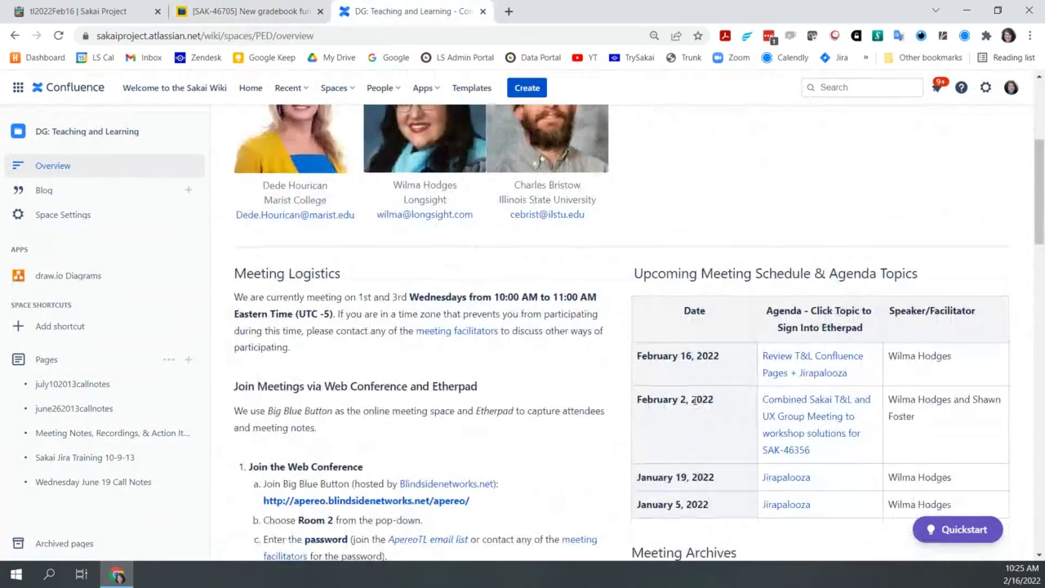
pyautogui.scroll(-3, 697, 410)
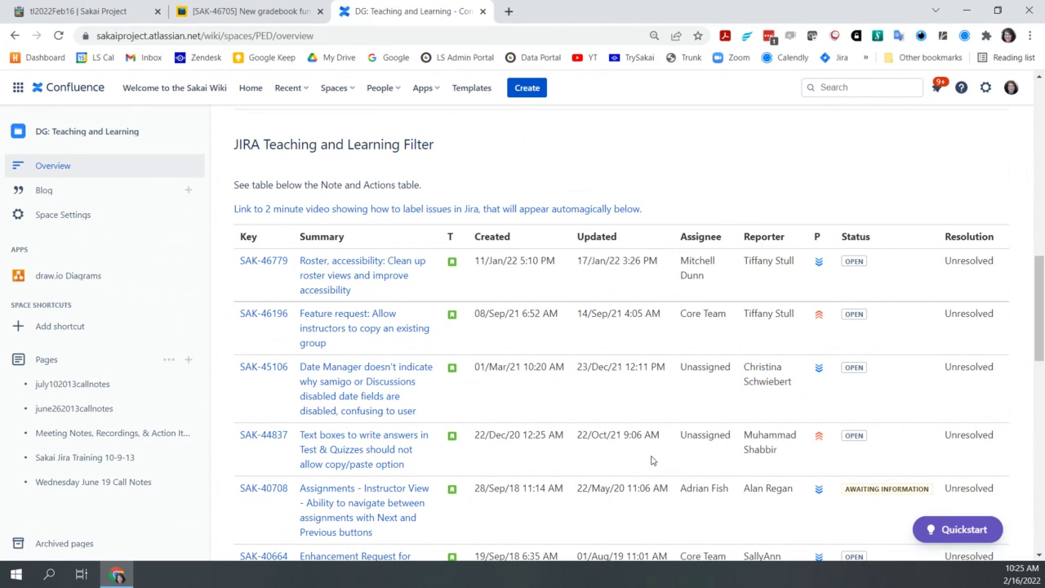
pyautogui.scroll(-1, 651, 461)
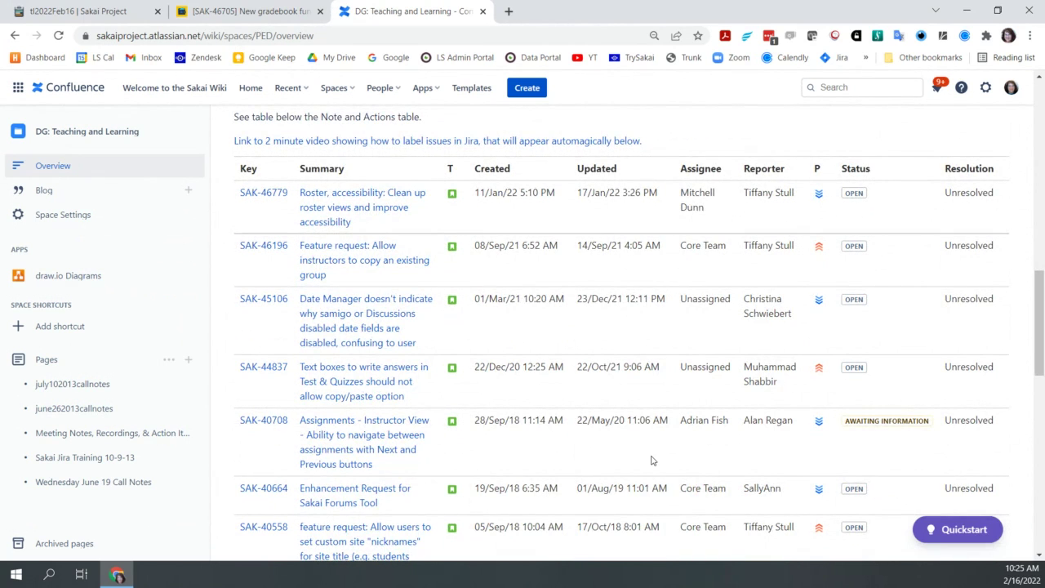
pyautogui.scroll(-1, 651, 461)
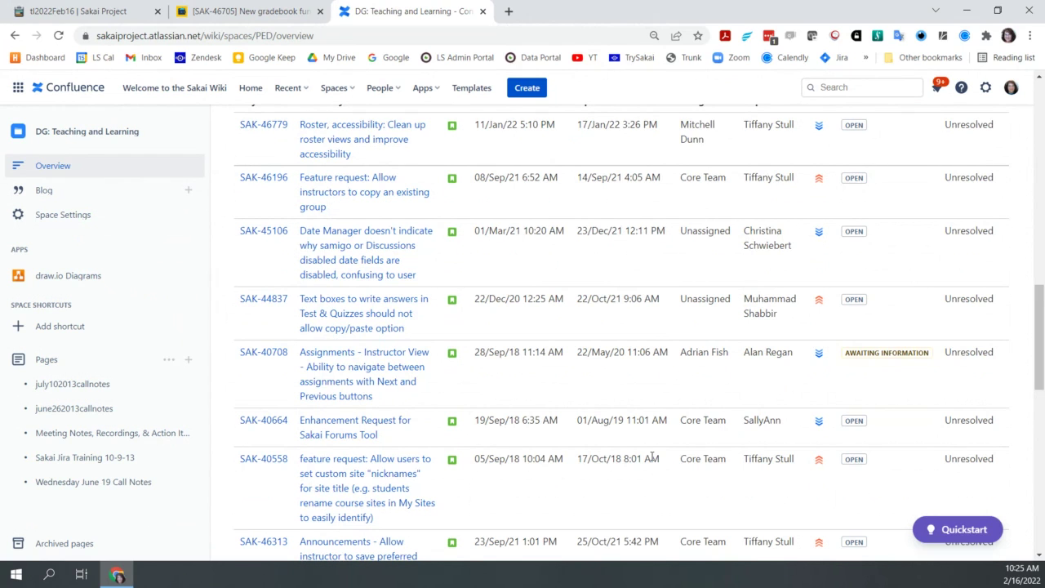
pyautogui.scroll(2, 651, 457)
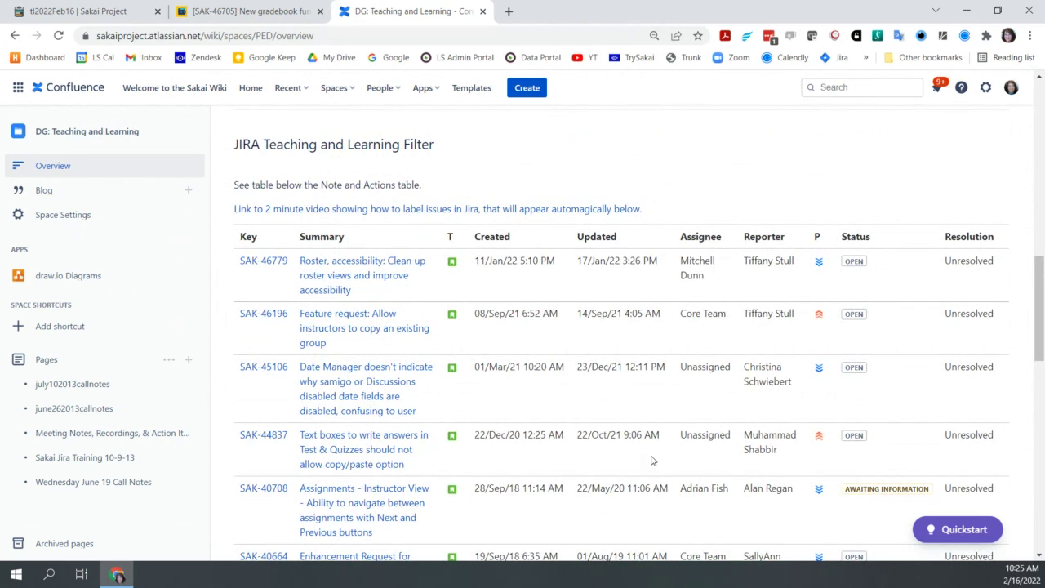
pyautogui.click(328, 330)
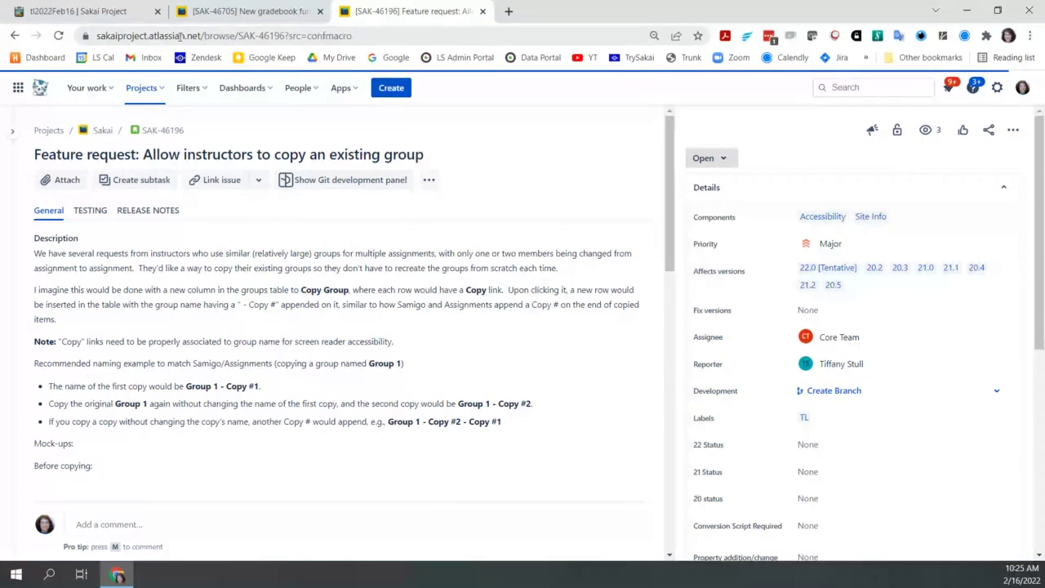
# Copy the SAK-46196 ticket link into the Etherpad under Jiras and outdent it to the same level as the SAK-46705 link.
pyautogui.click(180, 36)
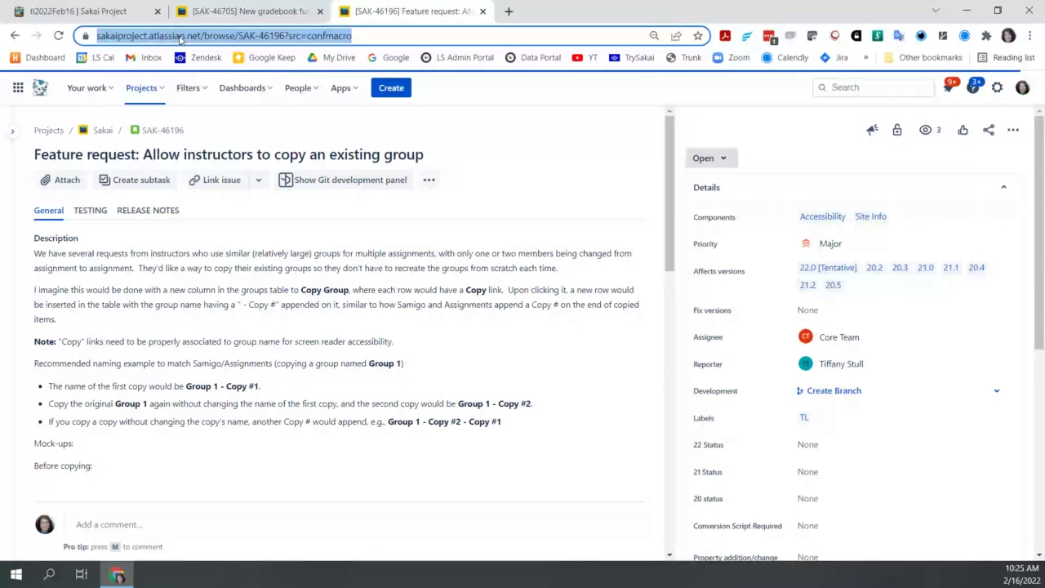
pyautogui.click(122, 11)
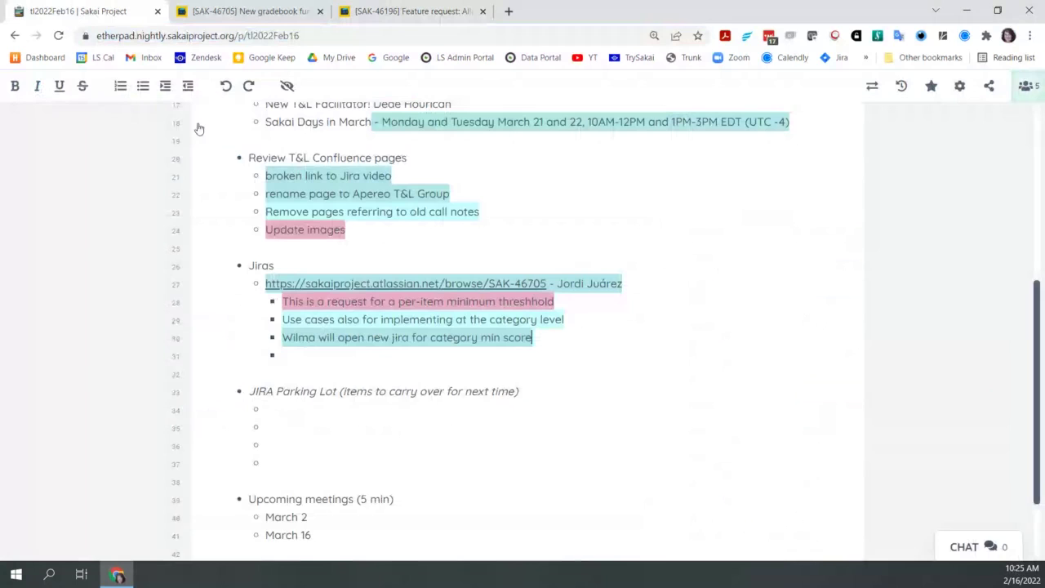
pyautogui.click(299, 356)
pyautogui.write('https://sakaiproject.atlassian.net/browse/SAK-46196?src=confmacro')
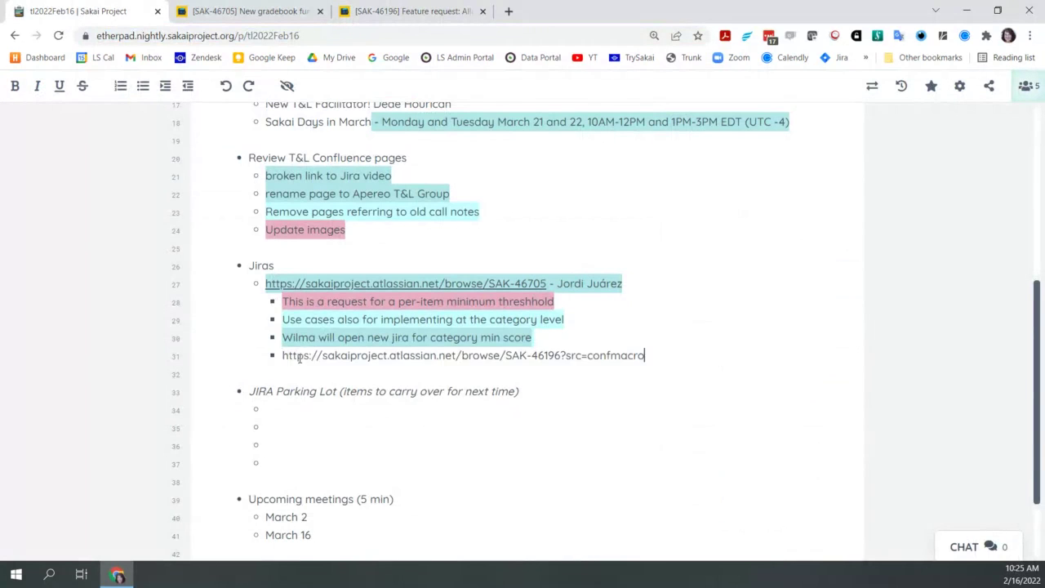
pyautogui.click(188, 88)
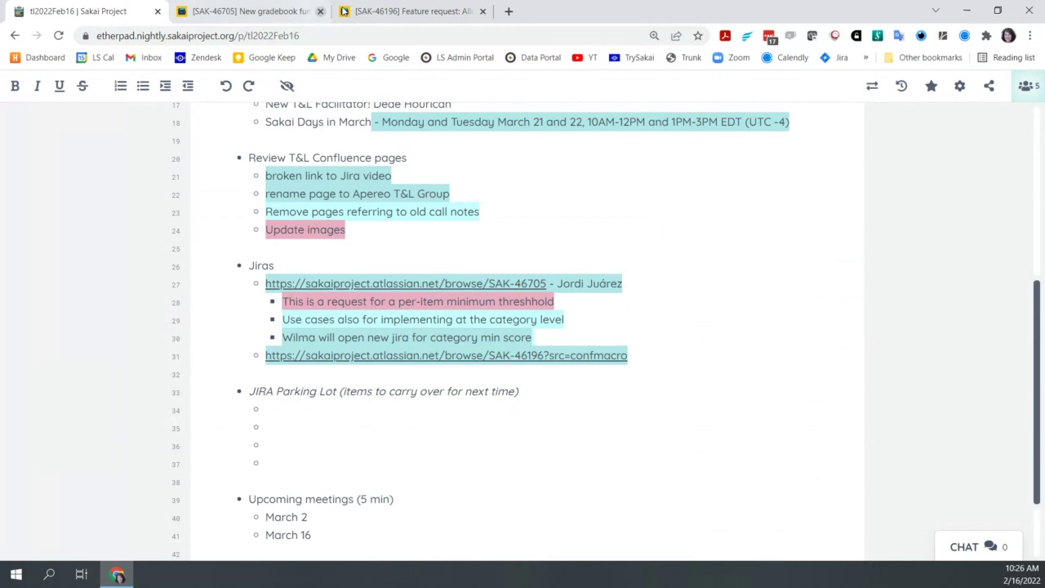
# Examine the SAK-46196 description, copy-group mock-ups, attachments and comments on the link wording.
pyautogui.click(360, 11)
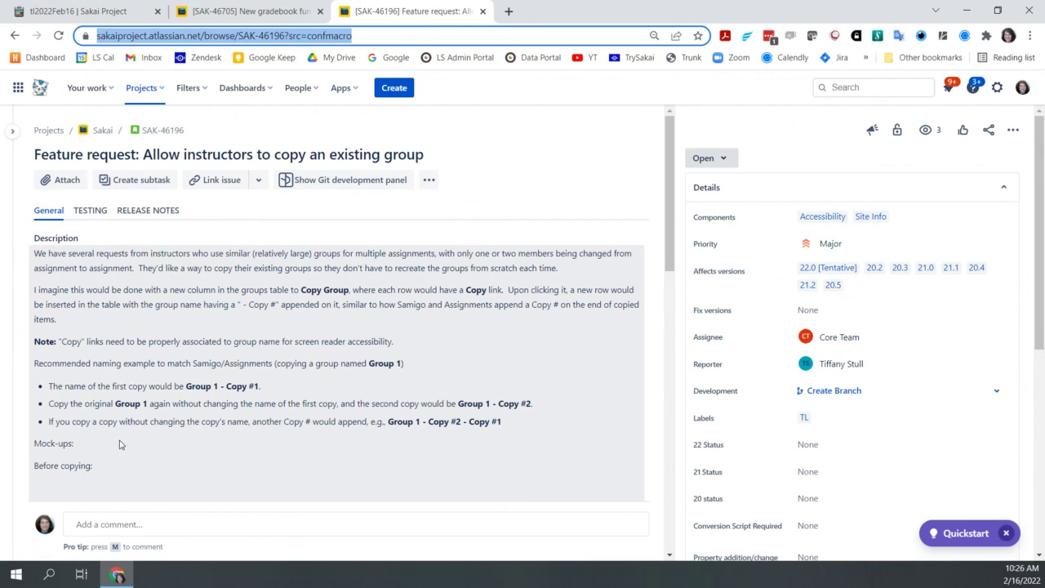
pyautogui.scroll(-2, 259, 466)
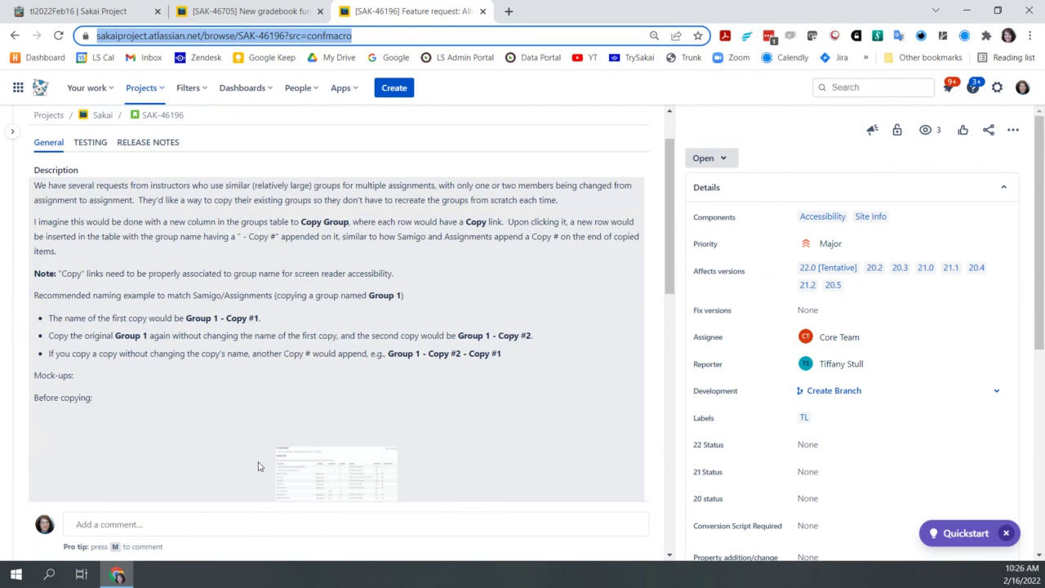
pyautogui.scroll(2, 258, 466)
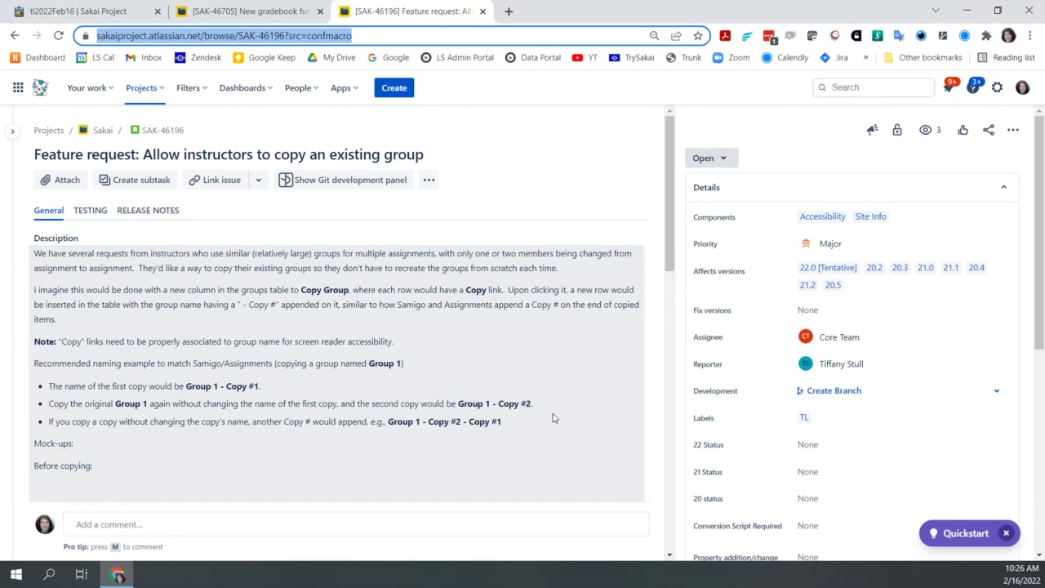
pyautogui.scroll(-2, 552, 418)
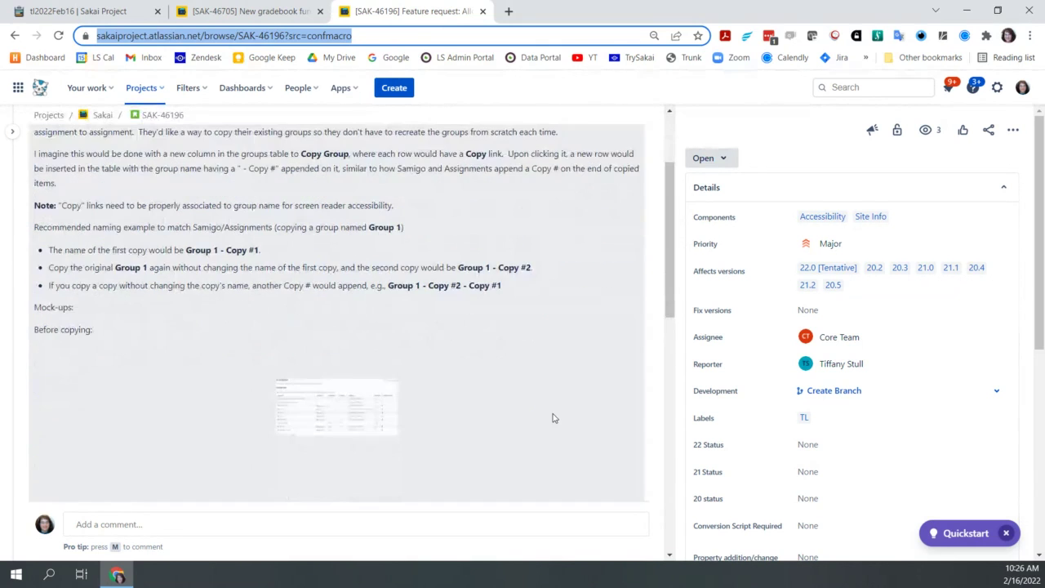
pyautogui.scroll(-5, 552, 418)
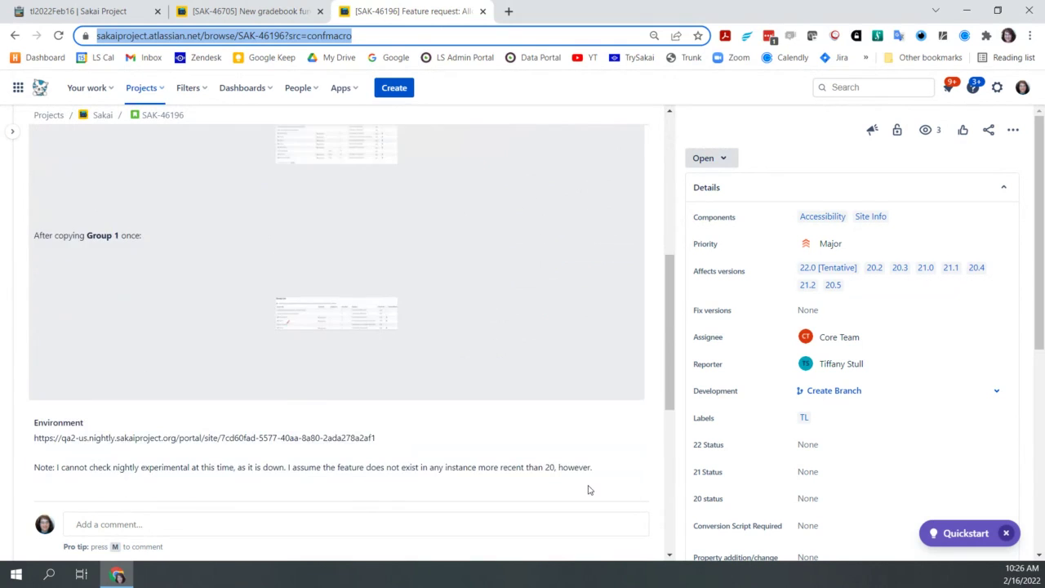
pyautogui.scroll(-4, 588, 490)
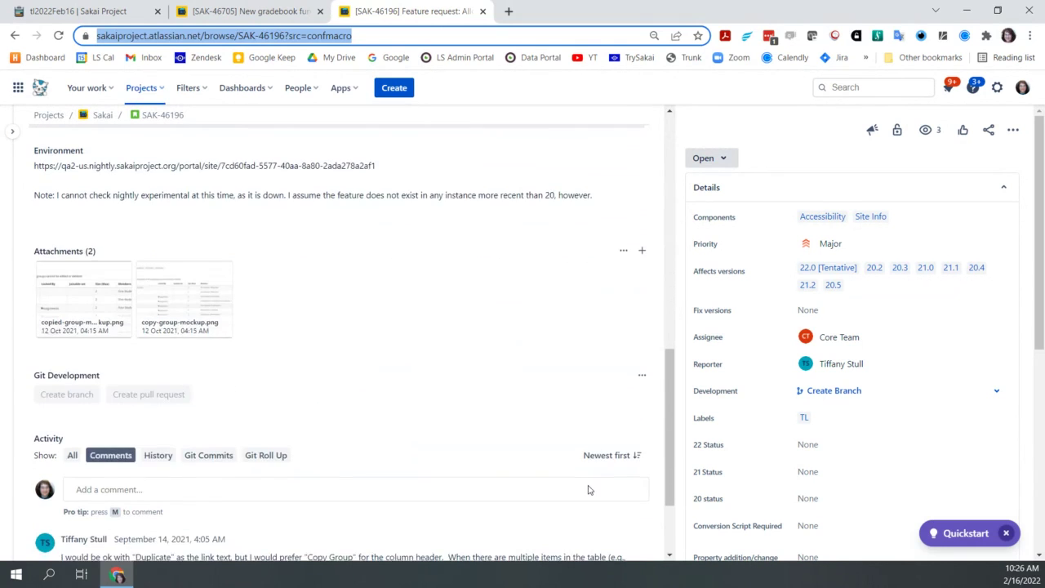
pyautogui.scroll(-1, 588, 490)
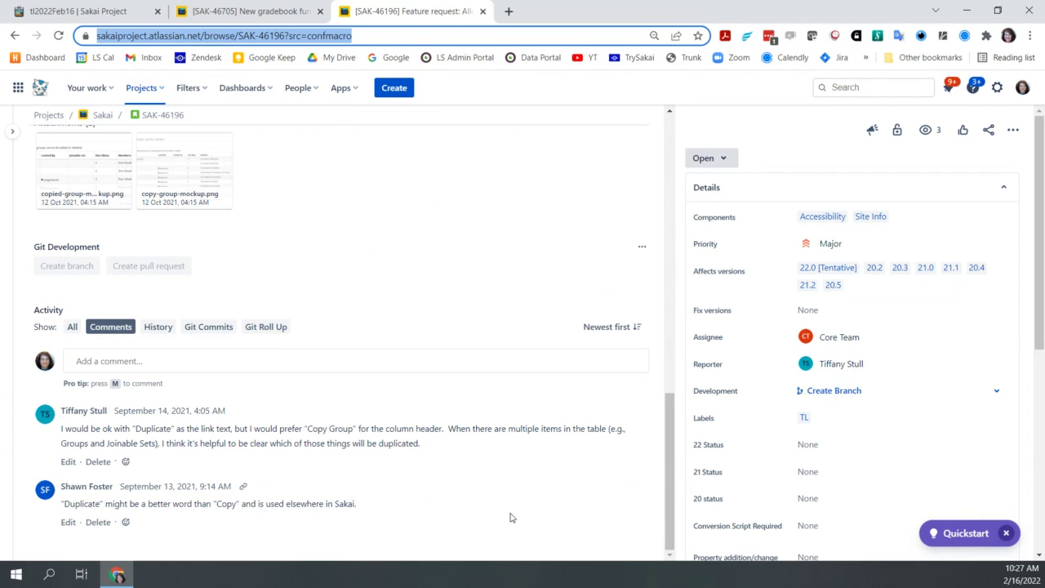
pyautogui.scroll(10, 510, 518)
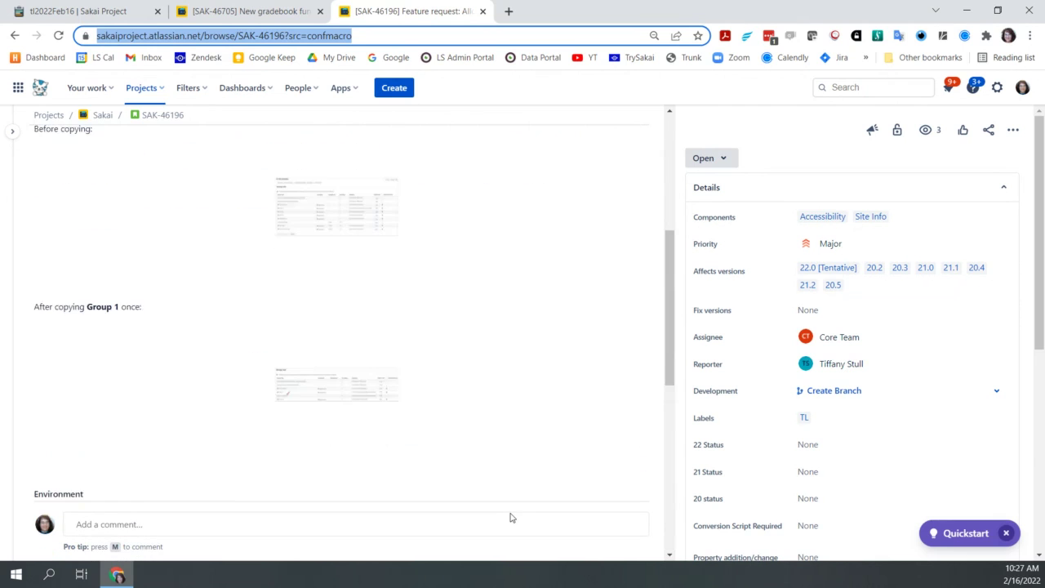
pyautogui.scroll(2, 510, 518)
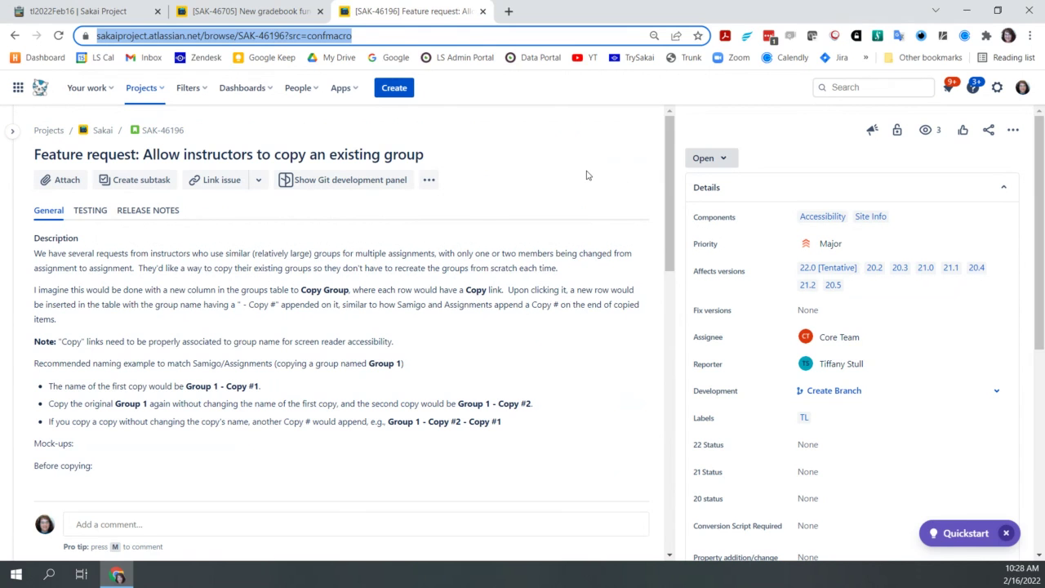
pyautogui.scroll(-3, 596, 270)
pyautogui.scroll(3, 615, 376)
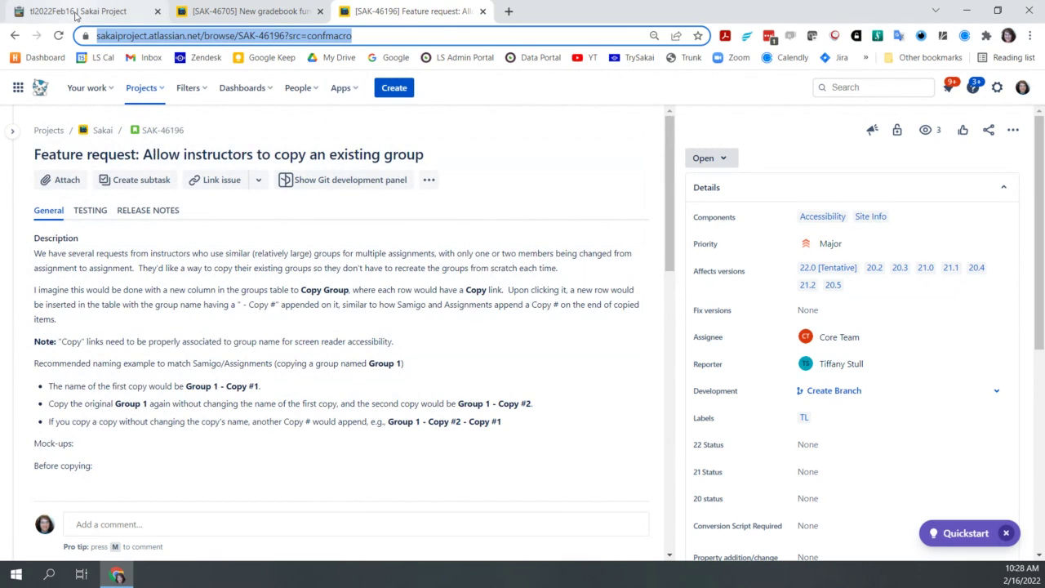
# Return to the Etherpad and review the copy-groups note under the SAK-46196 link.
pyautogui.click(75, 11)
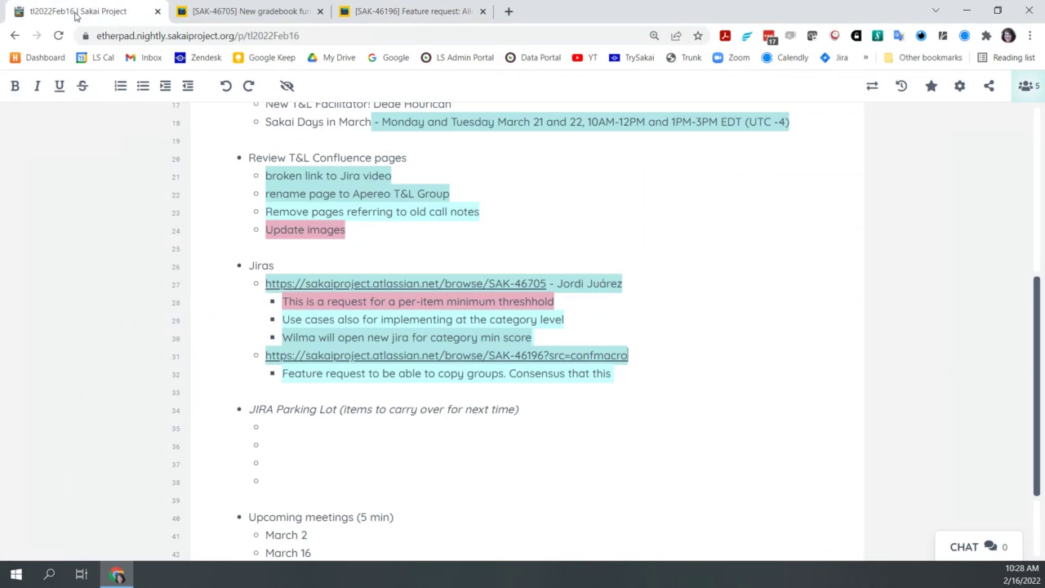
pyautogui.write('is a good')
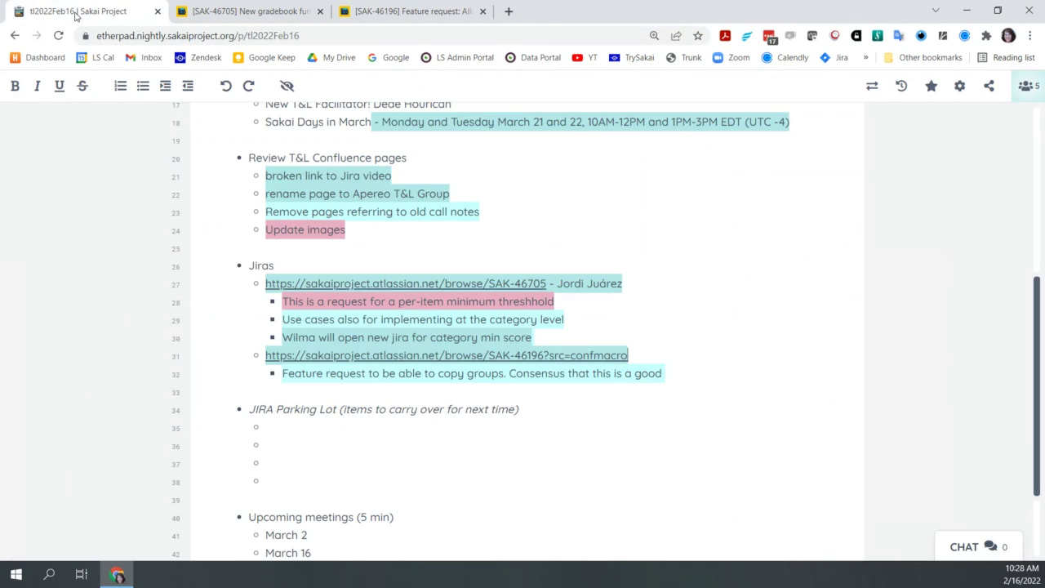
pyautogui.write(' idea - use')
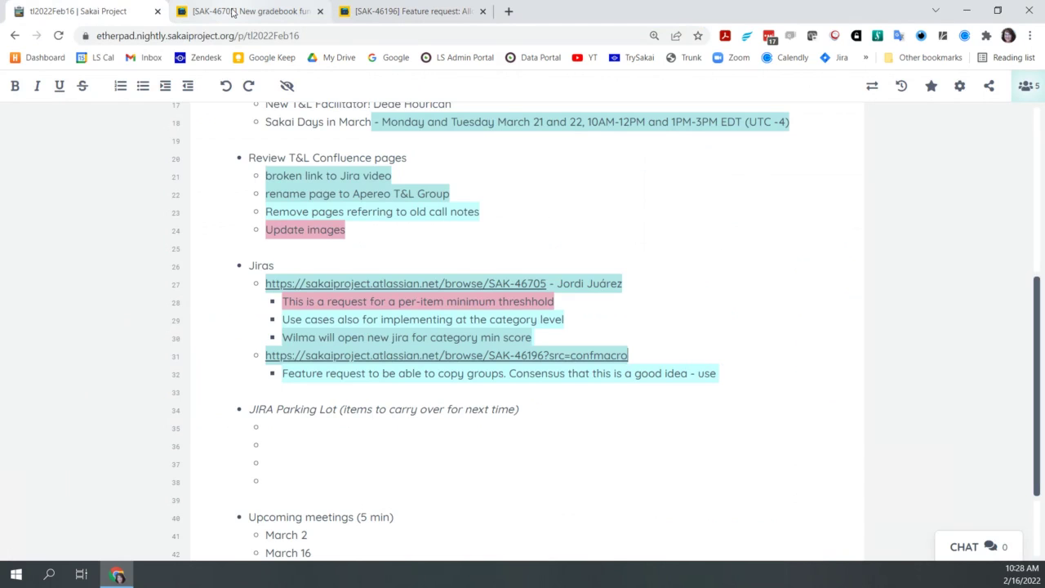
pyautogui.write(' Dupli')
# Return to the Confluence Teaching and Learning page and bring up its JIRA Teaching and Learning Filter.
pyautogui.click(232, 12)
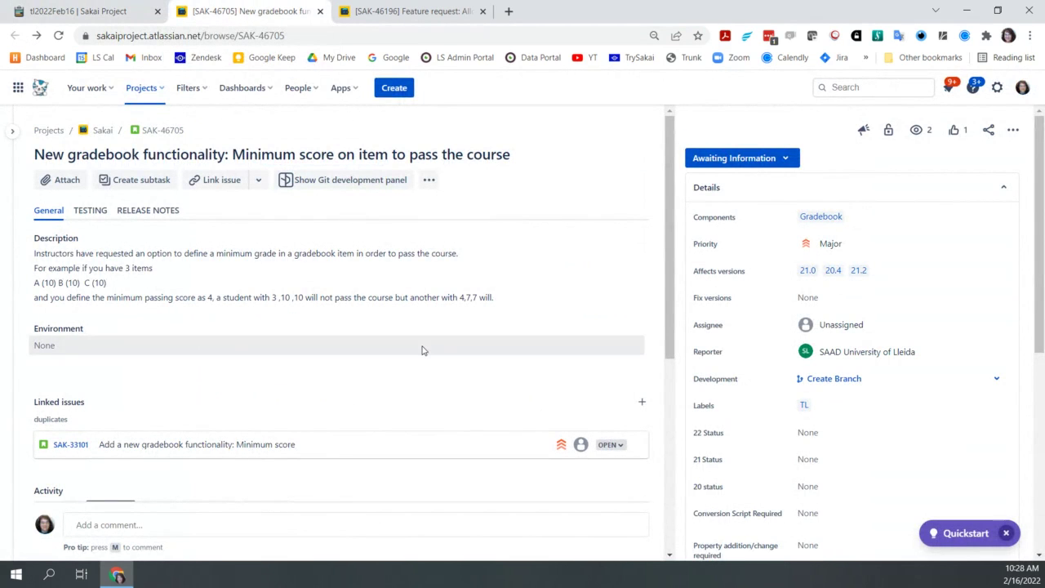
pyautogui.click(405, 12)
pyautogui.click(128, 37)
pyautogui.click(14, 35)
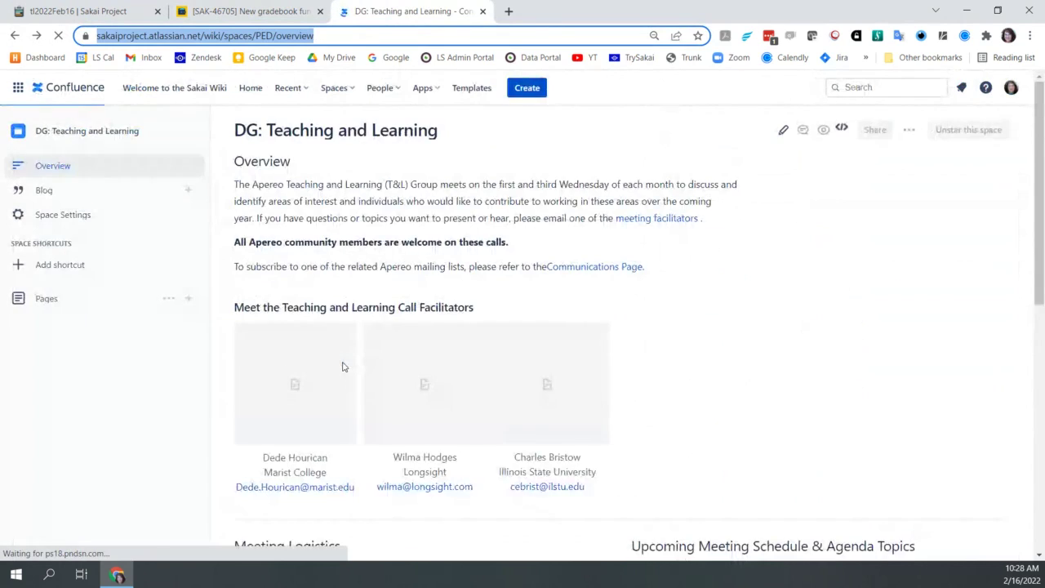
pyautogui.scroll(-5, 642, 416)
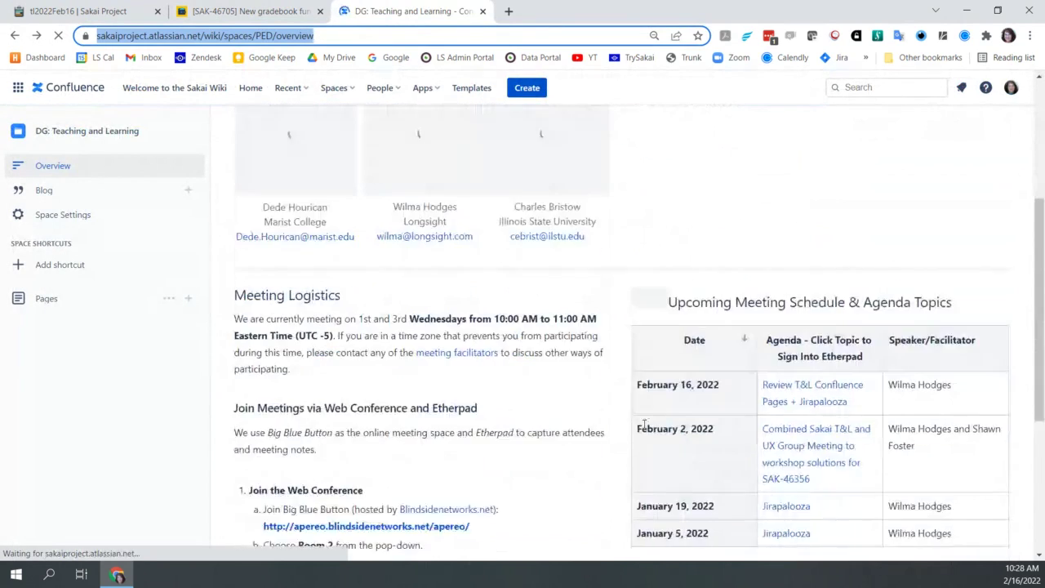
pyautogui.scroll(-5, 655, 439)
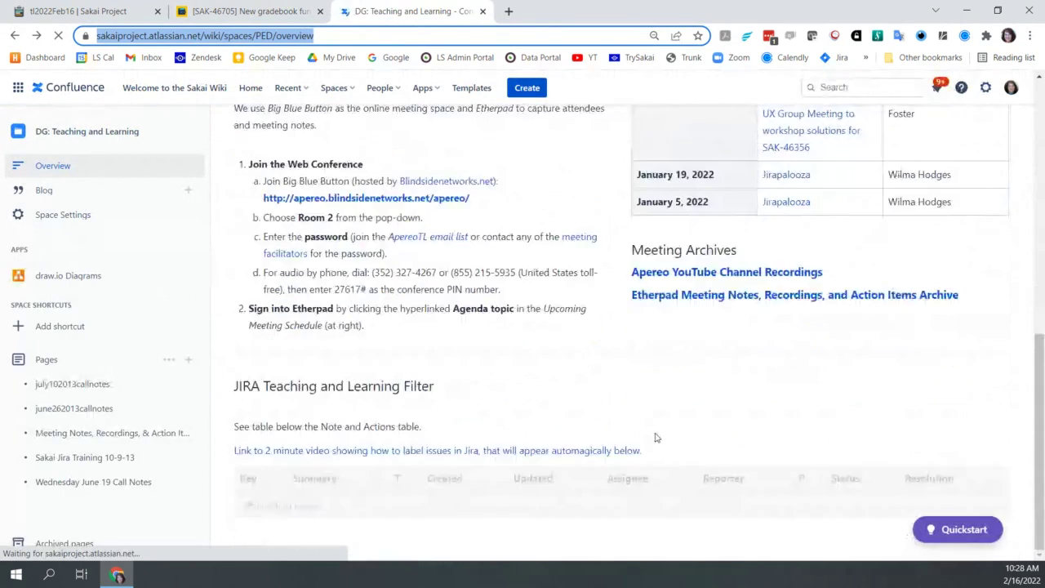
pyautogui.scroll(-1, 655, 439)
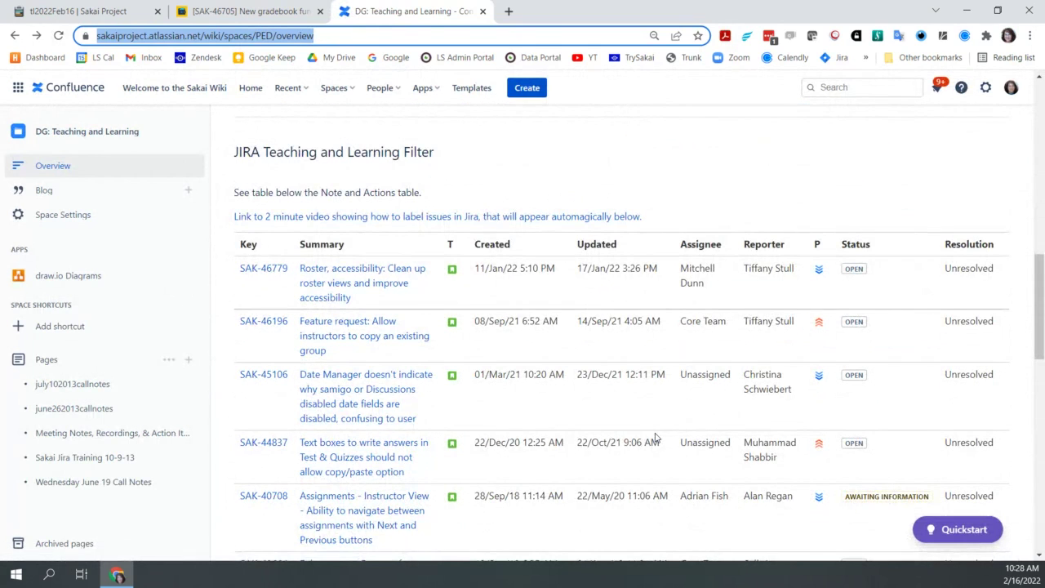
# Look through the filter's issues and open SAK-44837, the request to block copy/paste in Test & Quizzes text boxes.
pyautogui.scroll(-1, 655, 439)
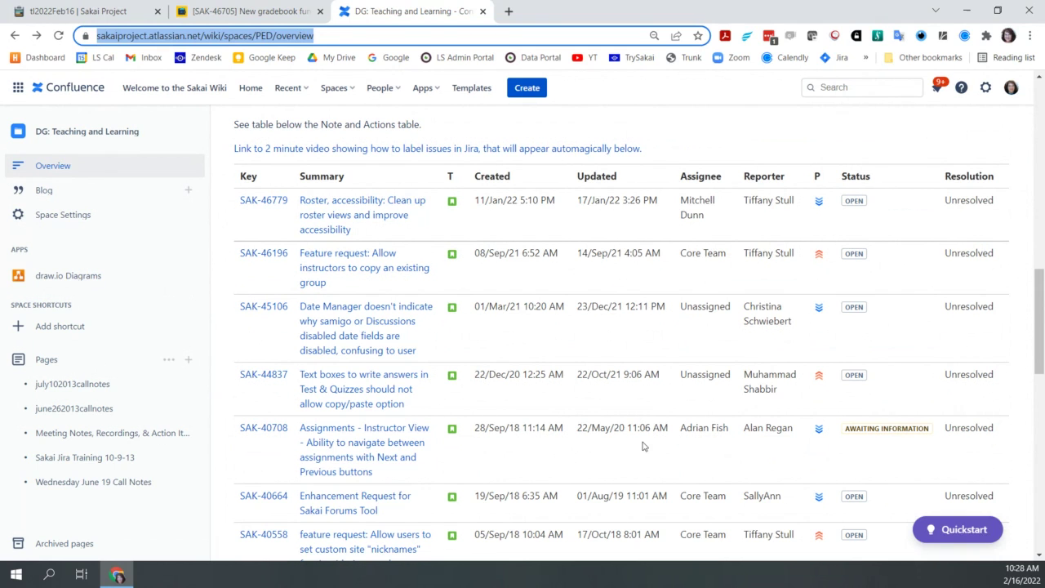
pyautogui.scroll(-1, 642, 452)
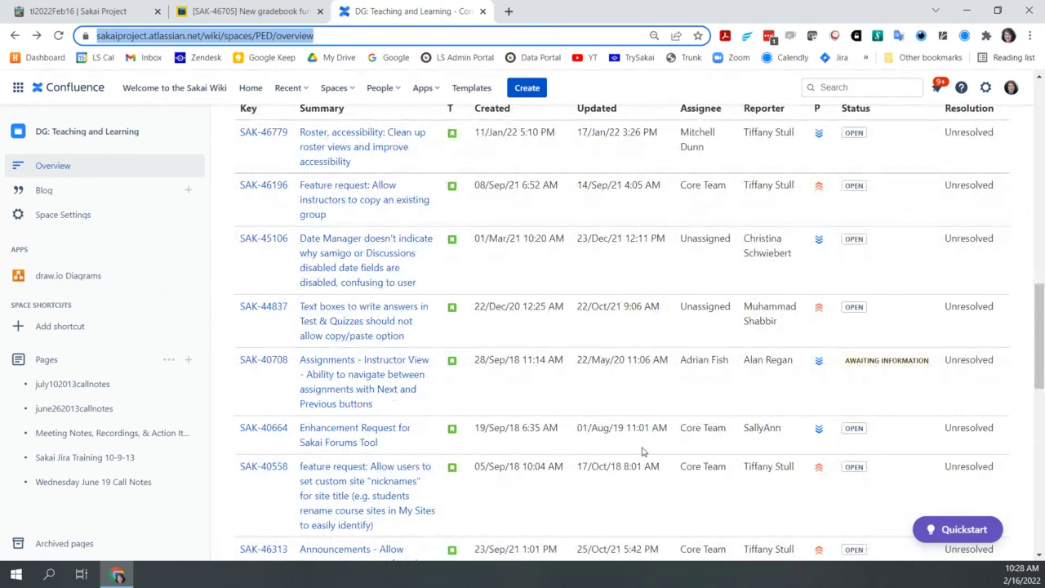
pyautogui.scroll(-2, 642, 451)
pyautogui.scroll(-1, 642, 452)
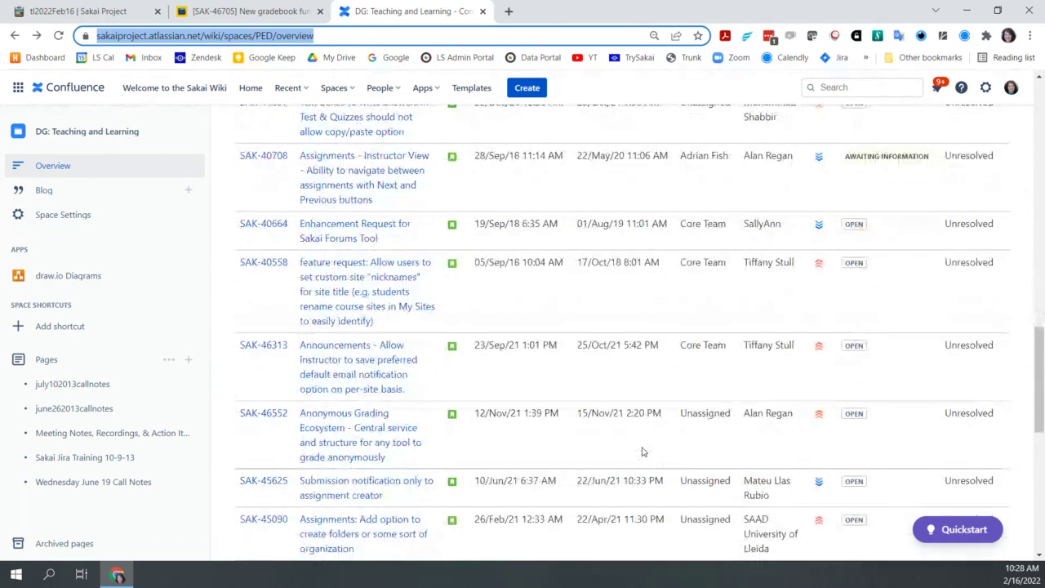
pyautogui.scroll(-3, 642, 452)
pyautogui.scroll(-2, 642, 451)
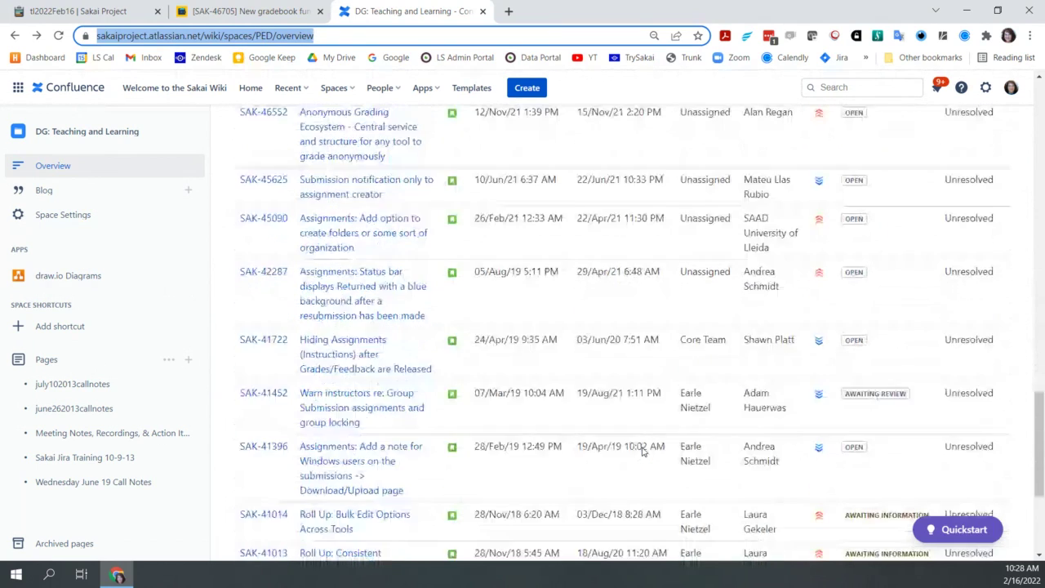
pyautogui.scroll(-2, 642, 452)
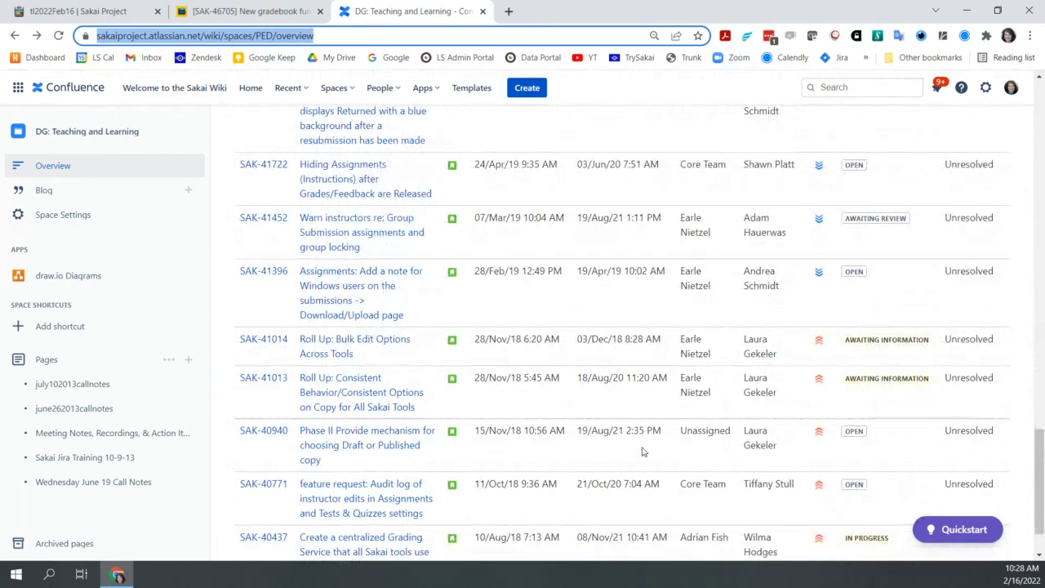
pyautogui.scroll(-1, 642, 451)
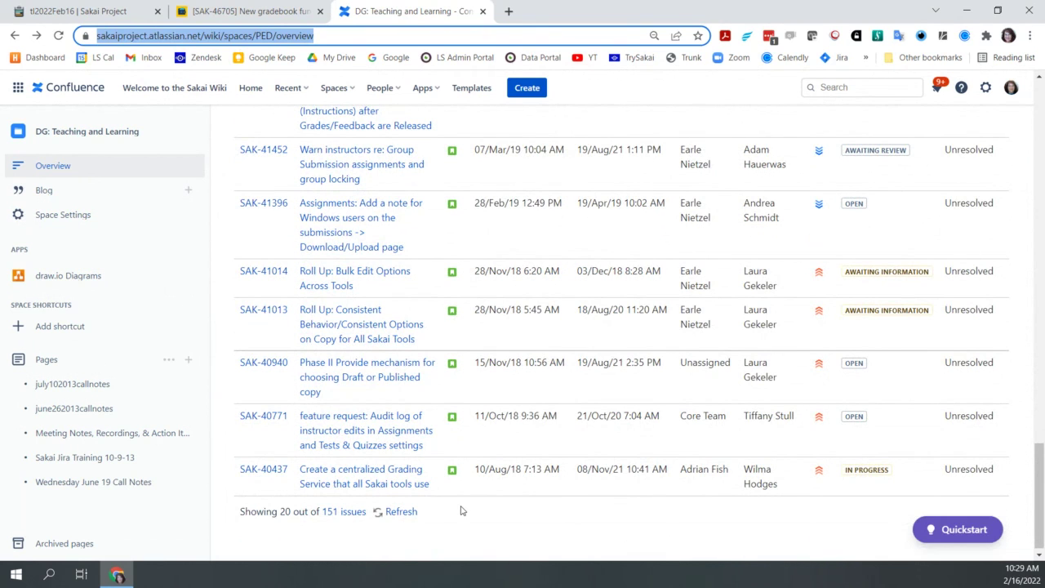
pyautogui.scroll(4, 461, 511)
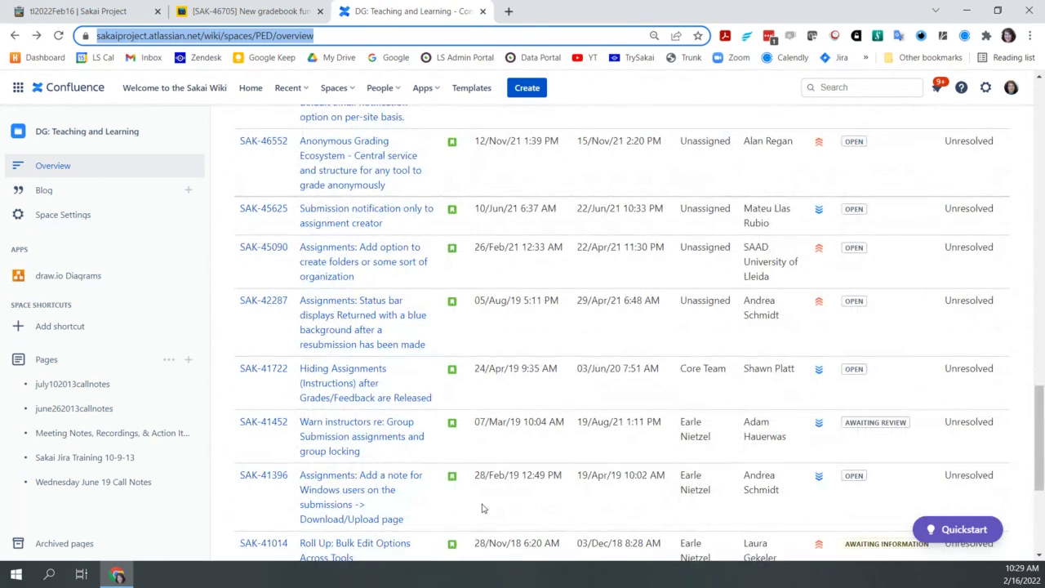
pyautogui.scroll(3, 482, 508)
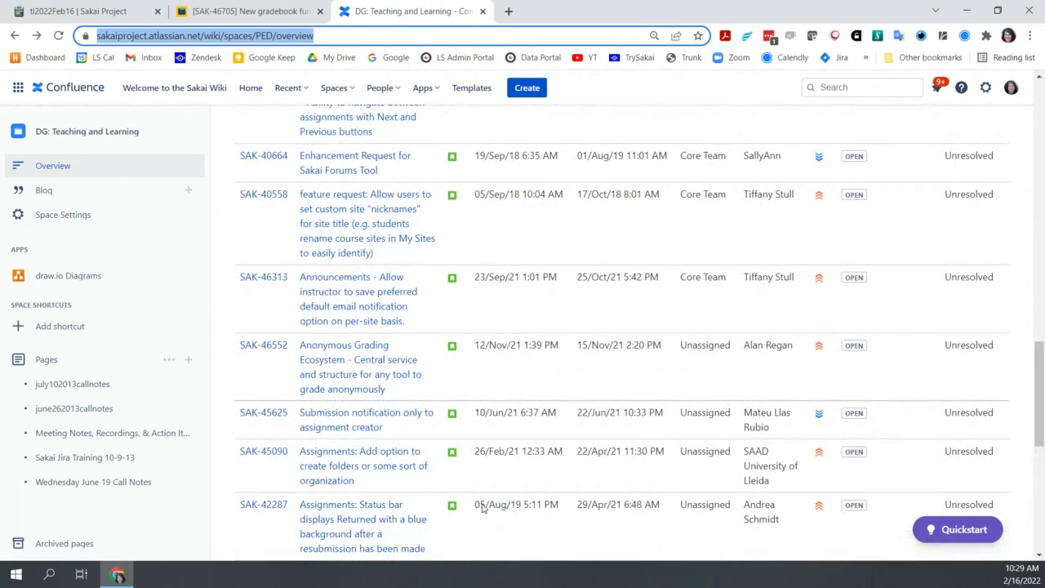
pyautogui.scroll(4, 482, 508)
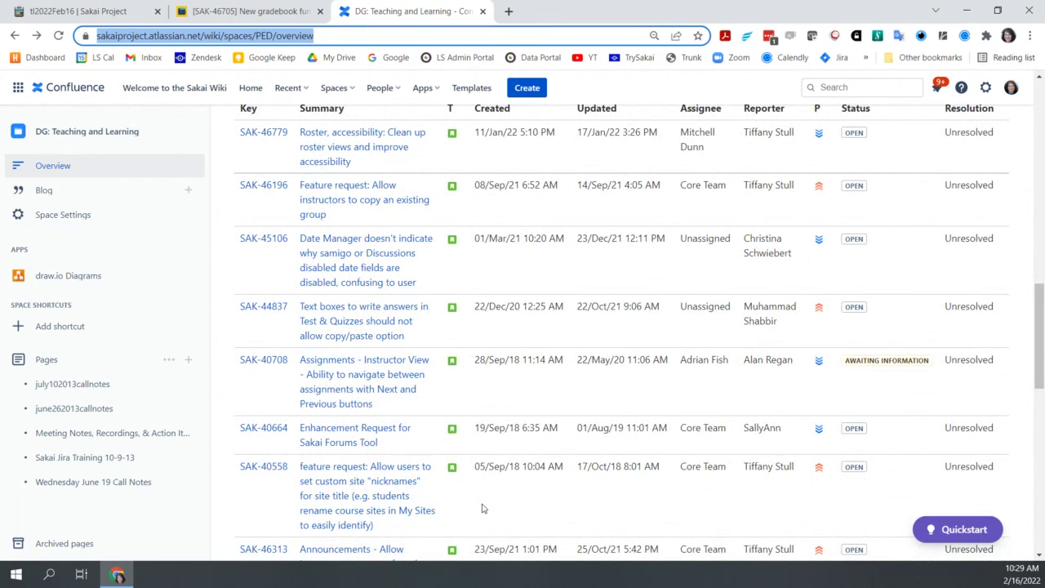
pyautogui.click(382, 345)
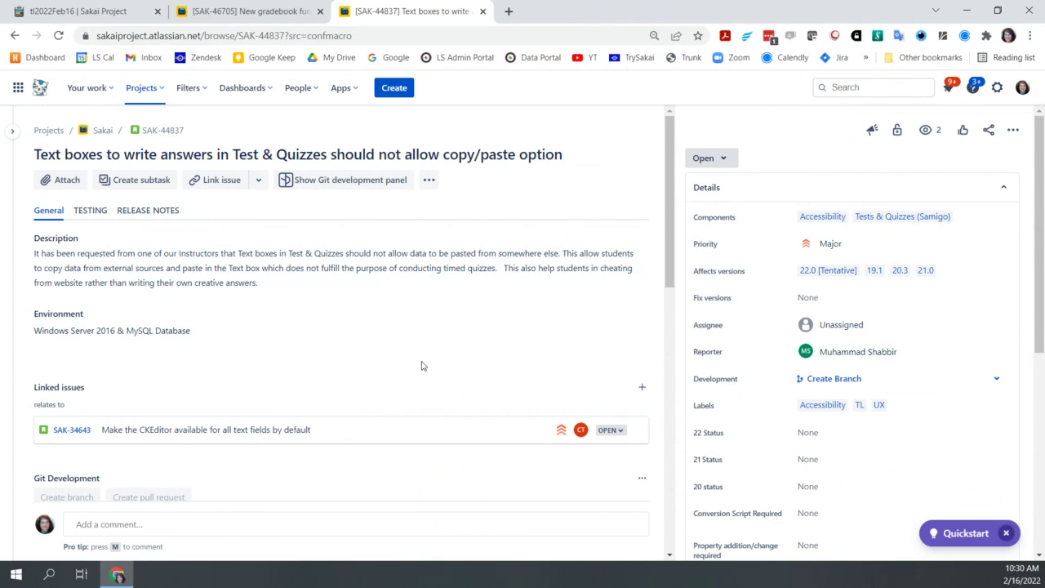
# Skim the SAK-44837 linked issue and the comment listing affected Samigo text fields, returning to the description.
pyautogui.scroll(-2, 421, 366)
pyautogui.scroll(-1, 422, 367)
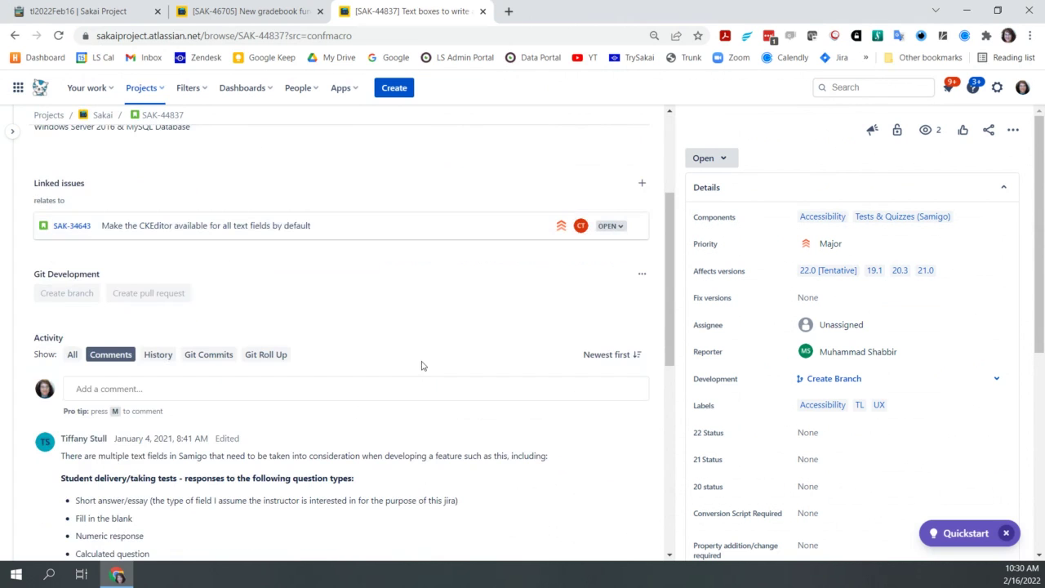
pyautogui.scroll(-1, 472, 414)
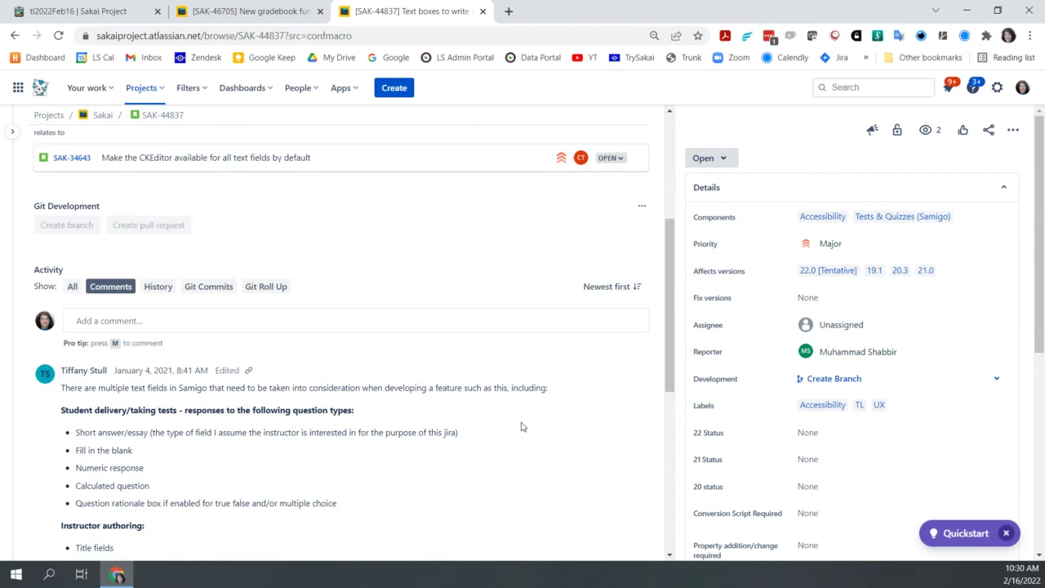
pyautogui.scroll(-2, 523, 427)
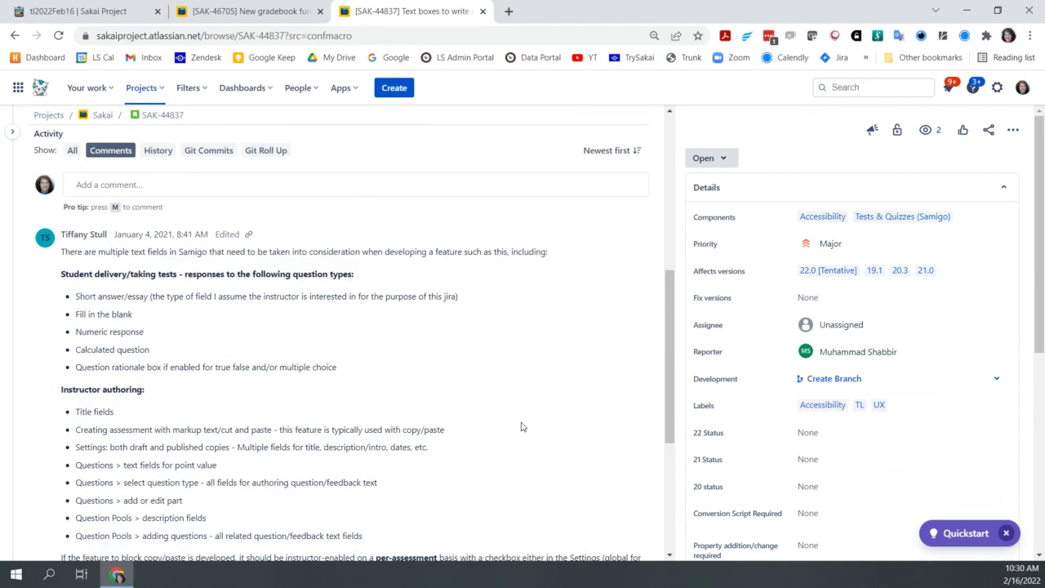
pyautogui.scroll(-4, 523, 427)
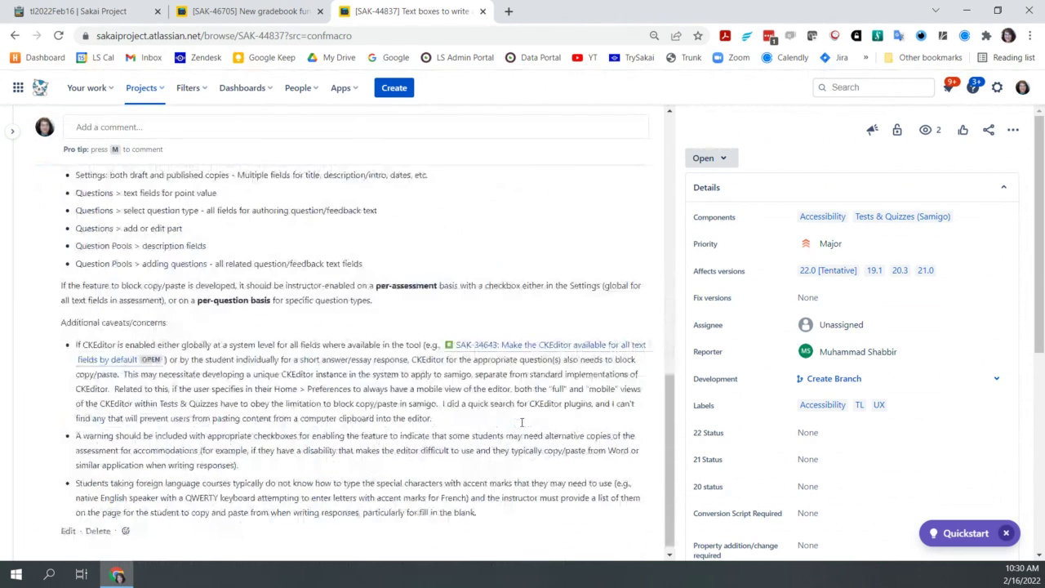
pyautogui.scroll(12, 522, 422)
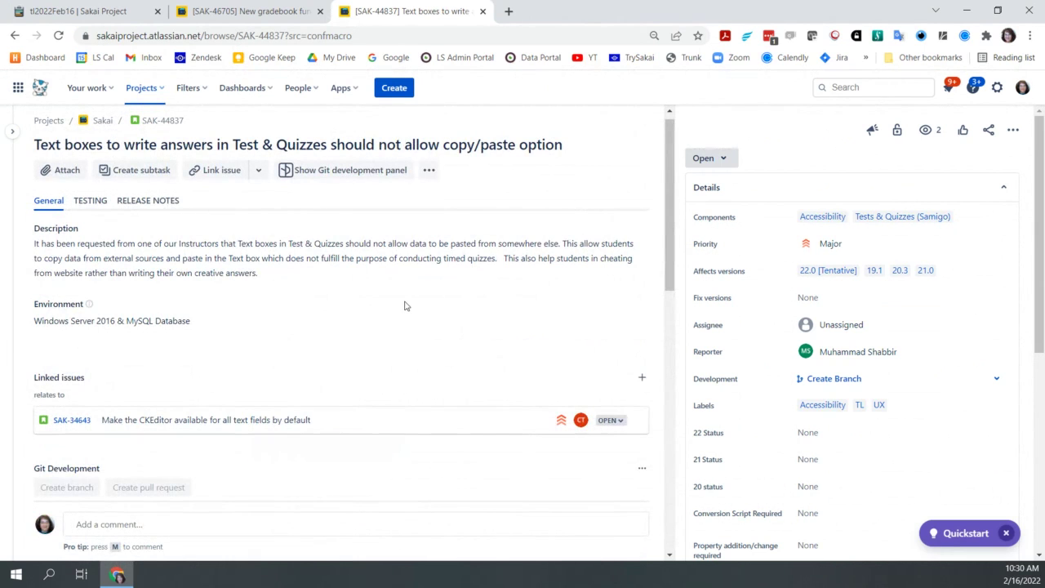
pyautogui.scroll(1, 415, 327)
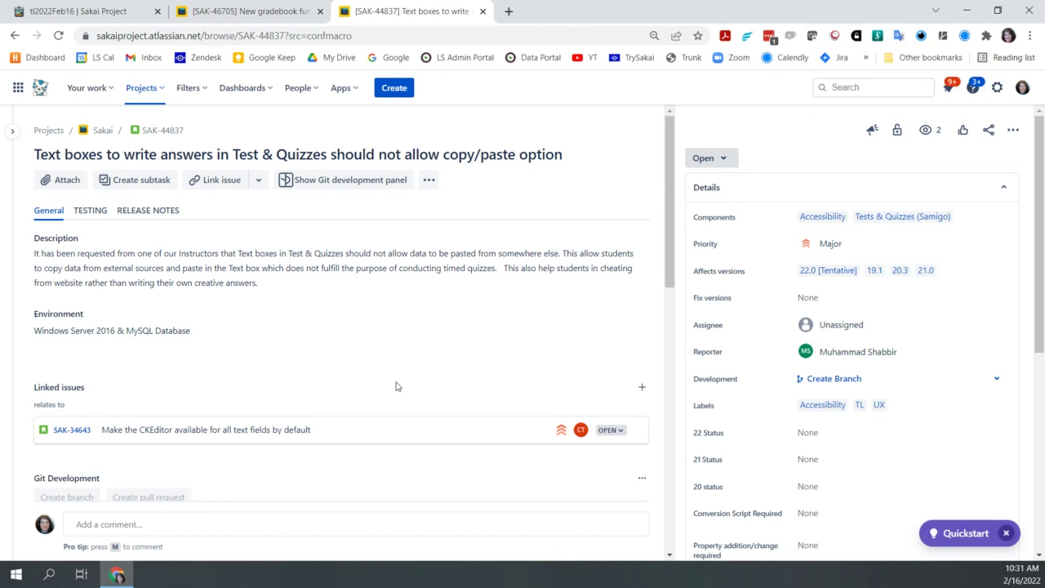
# Read the SAK-44837 comment on per-assessment or per-question copy/paste blocking, including its caveats about CKEditor, accommodations and foreign-language courses.
pyautogui.scroll(-3, 396, 387)
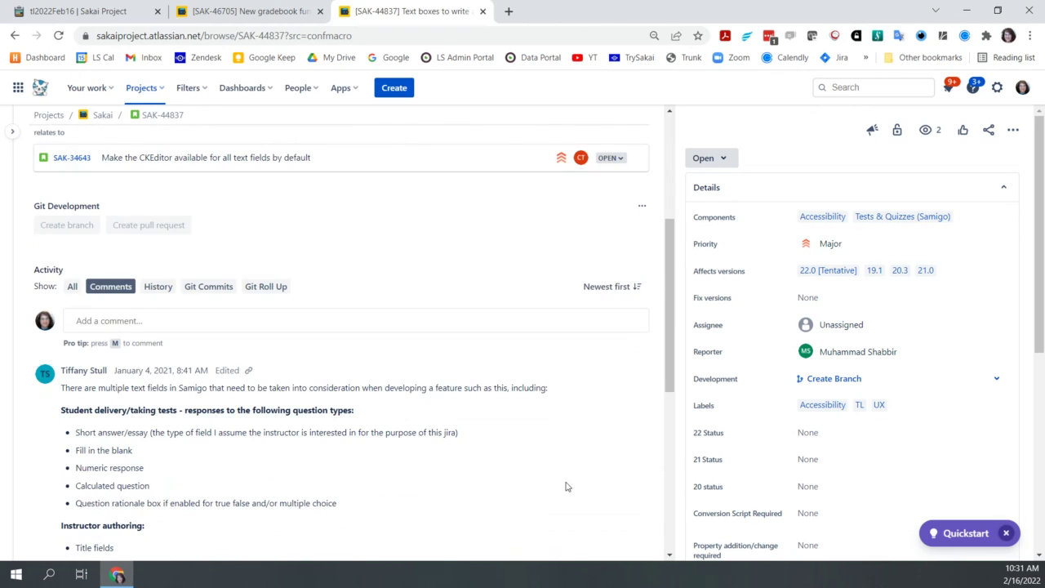
pyautogui.scroll(-2, 566, 485)
pyautogui.scroll(-2, 567, 486)
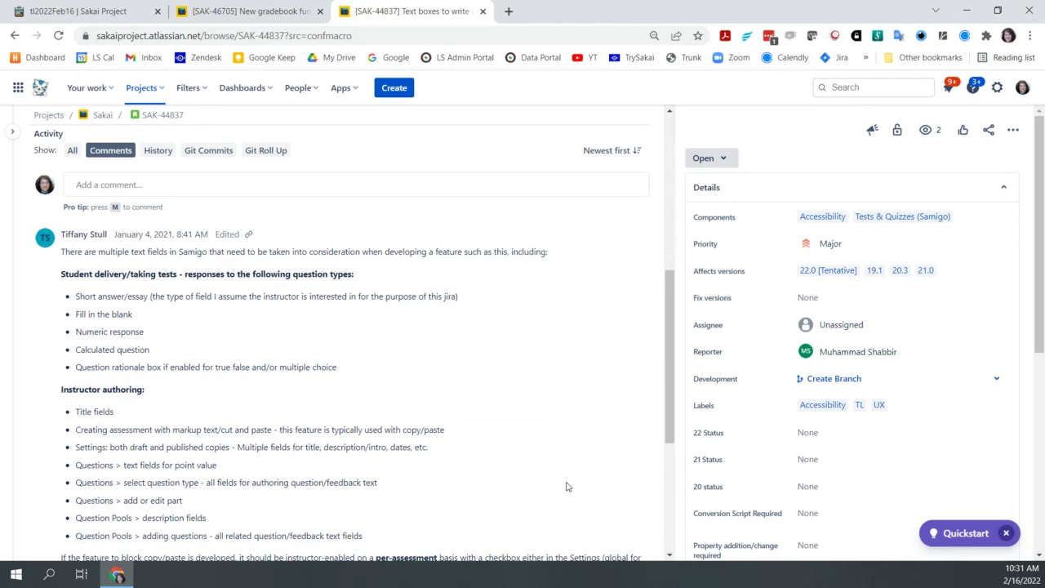
pyautogui.scroll(-3, 568, 487)
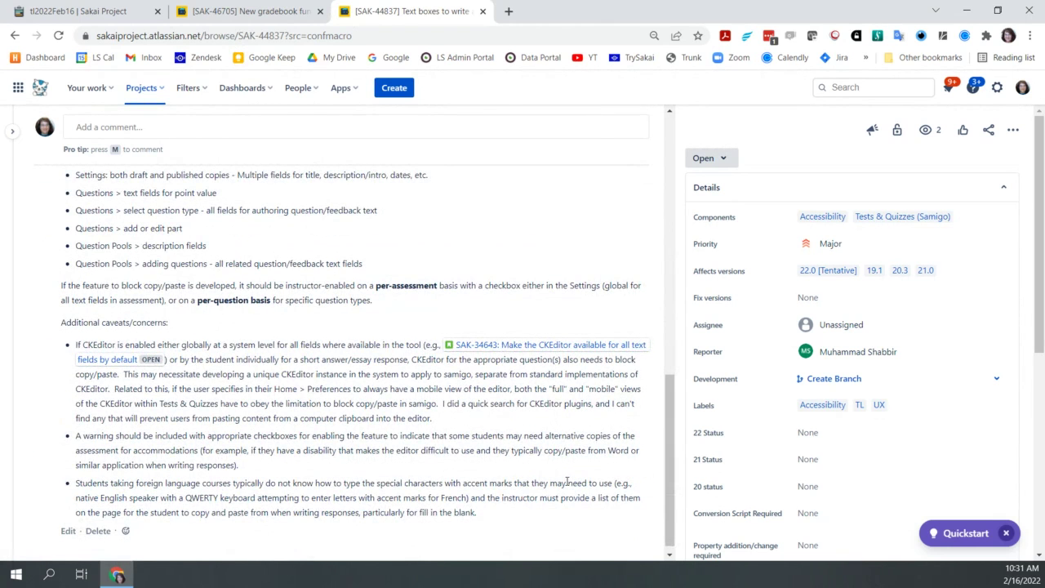
pyautogui.scroll(-1, 567, 482)
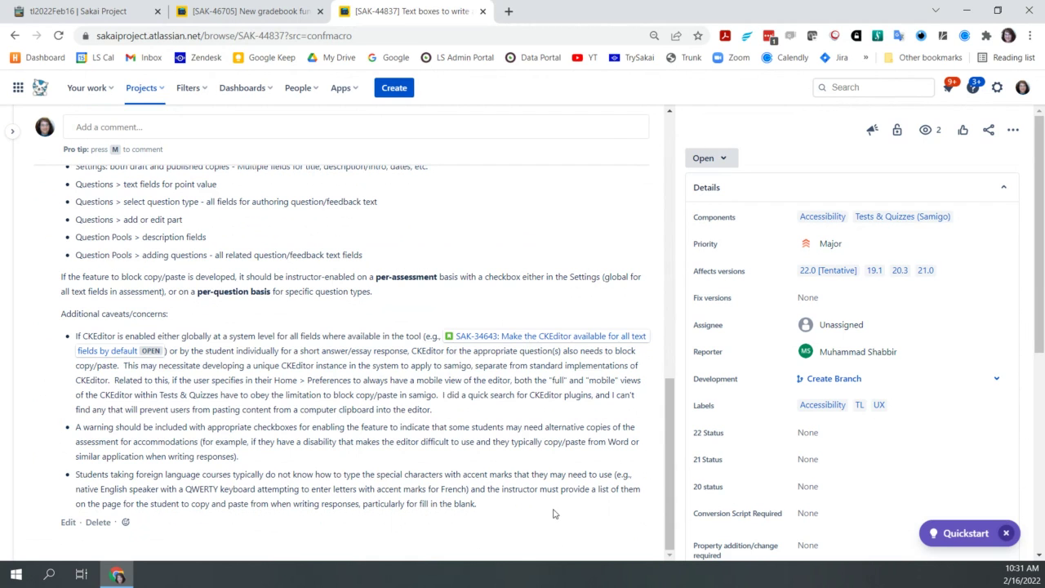
pyautogui.scroll(15, 553, 513)
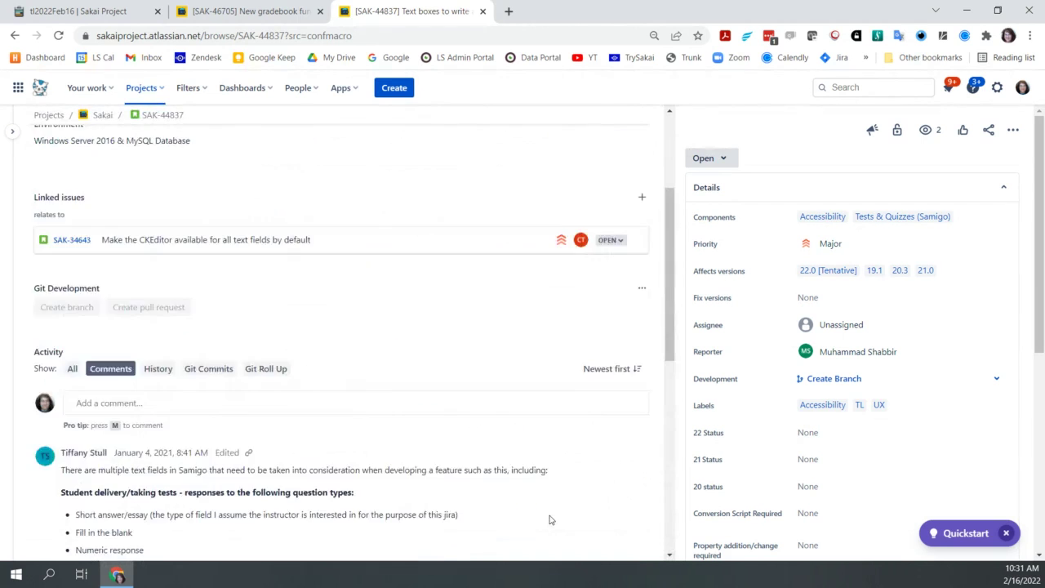
pyautogui.scroll(2, 550, 520)
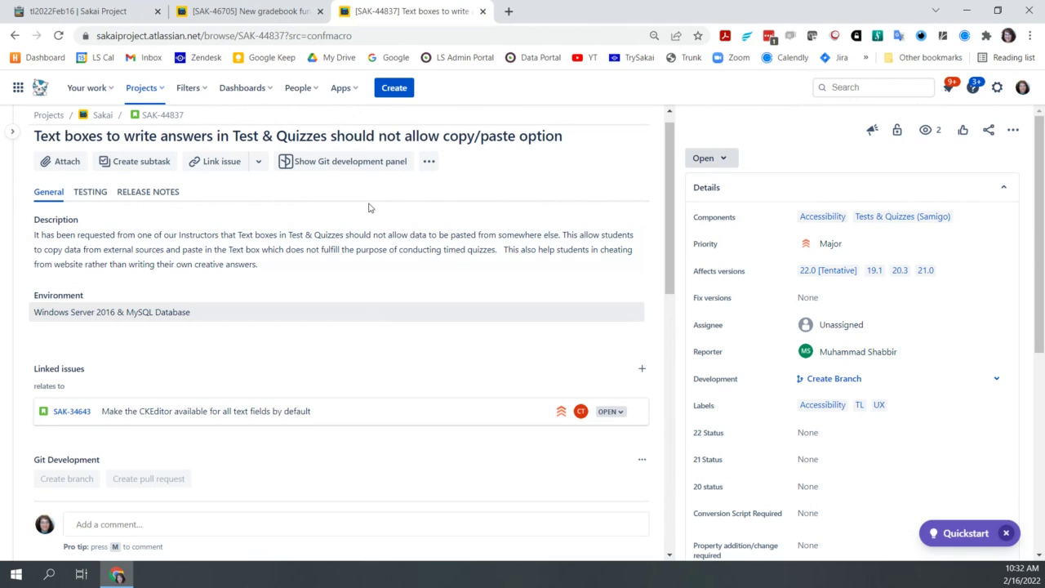
pyautogui.scroll(1, 494, 303)
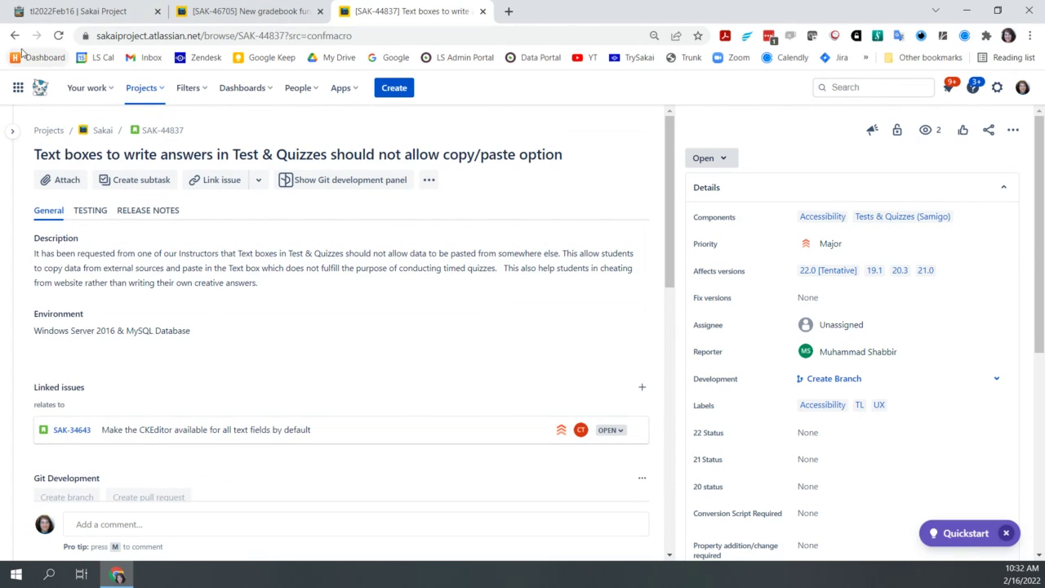
# Switch to the Etherpad and add the indented note "Discussed - not sure if it would ev" beneath the SAK-44837 link under Jiras.
pyautogui.click(112, 41)
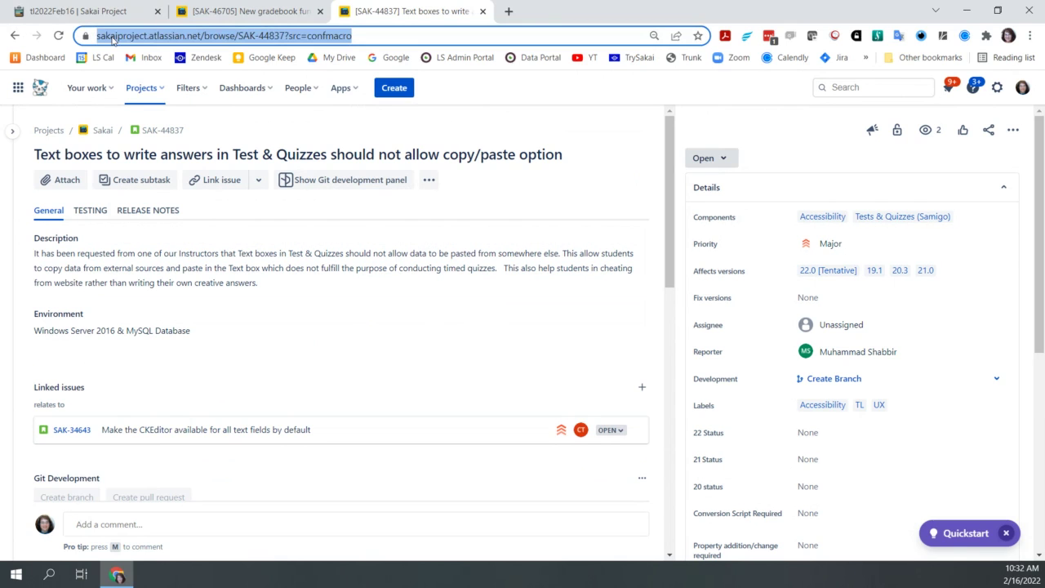
pyautogui.click(59, 18)
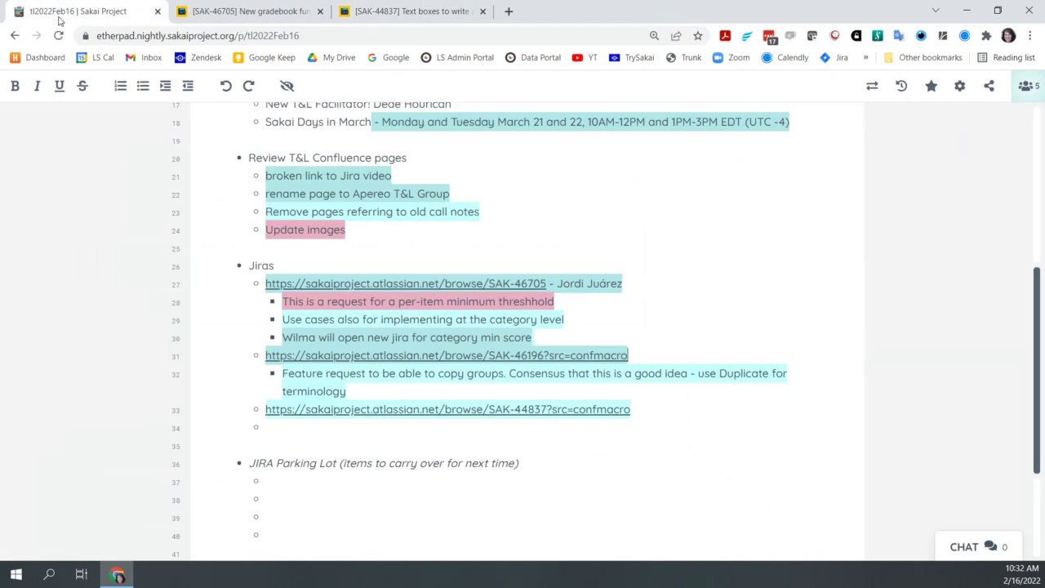
pyautogui.press('Tab')
pyautogui.write('Discussed - no')
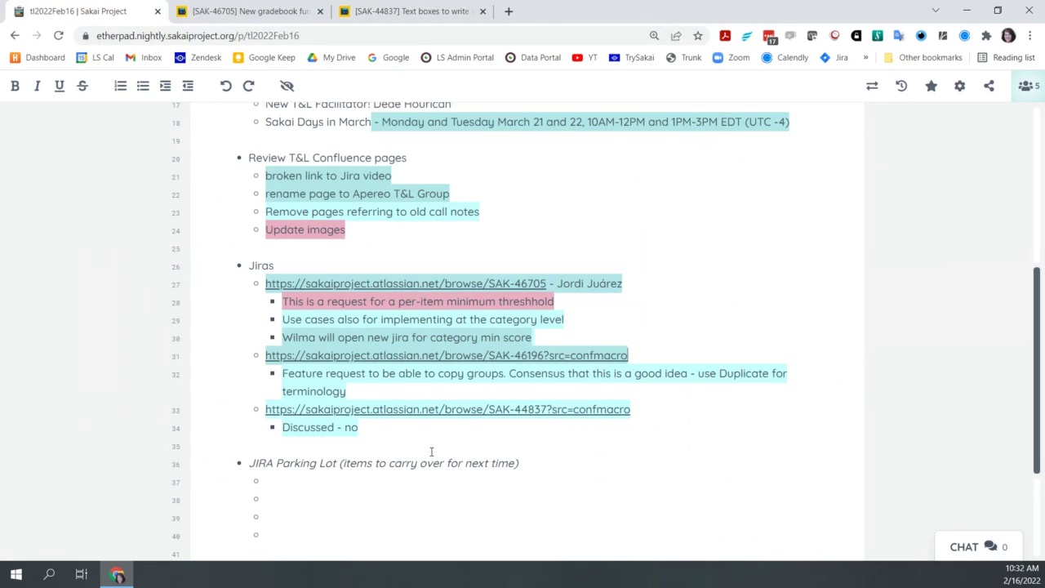
pyautogui.write('t sure if')
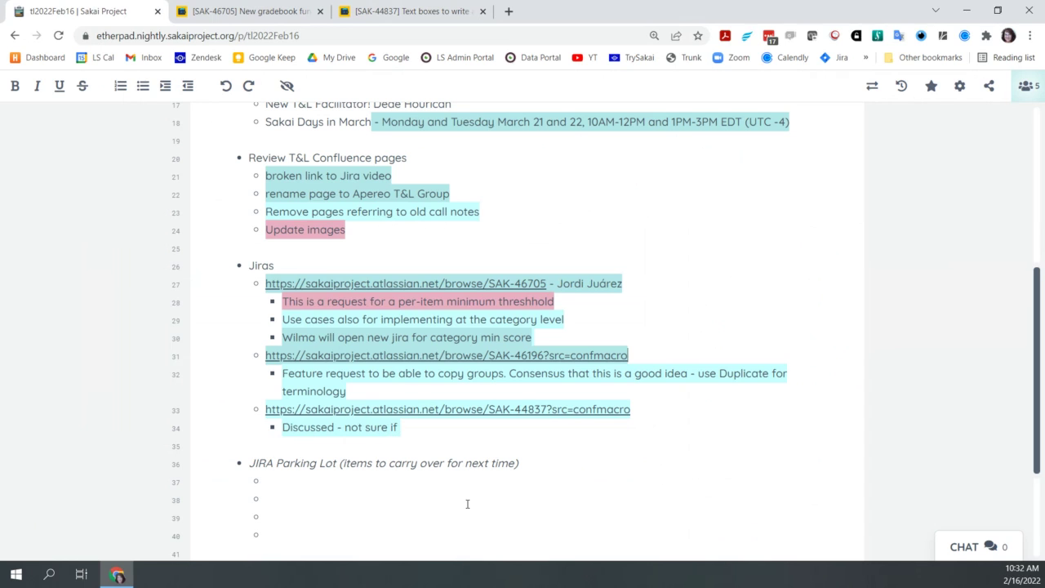
pyautogui.write(' it would ev')
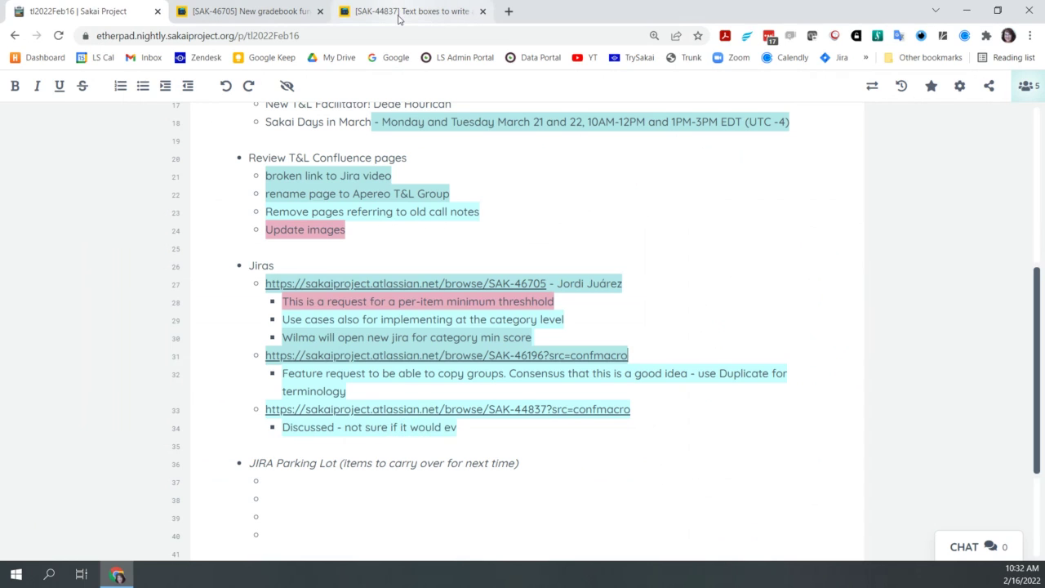
# Return from SAK-44837 to the DG: Teaching and Learning Confluence page and open the full issue list of its JIRA Teaching and Learning Filter.
pyautogui.click(398, 18)
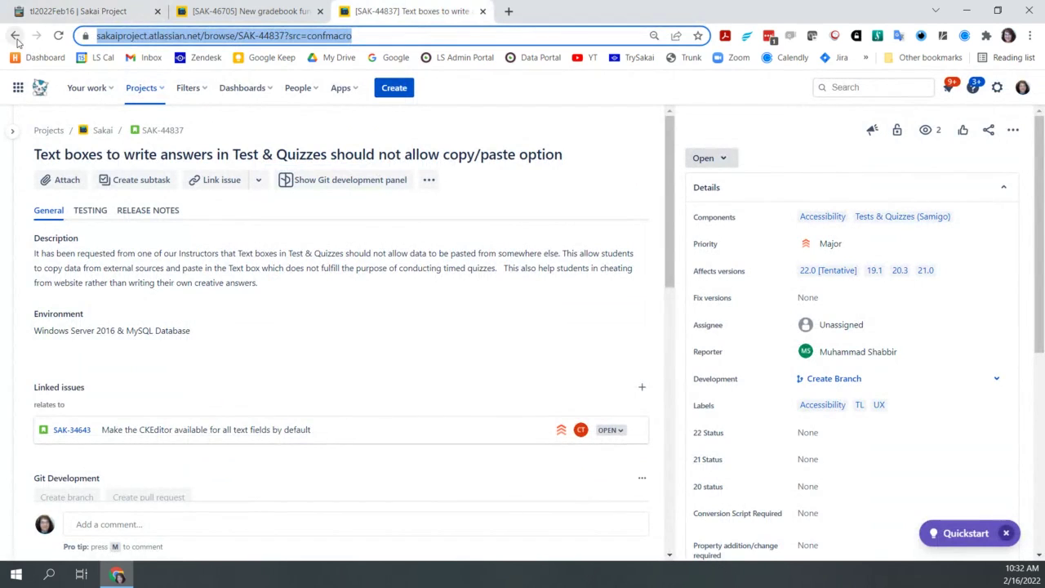
pyautogui.click(14, 36)
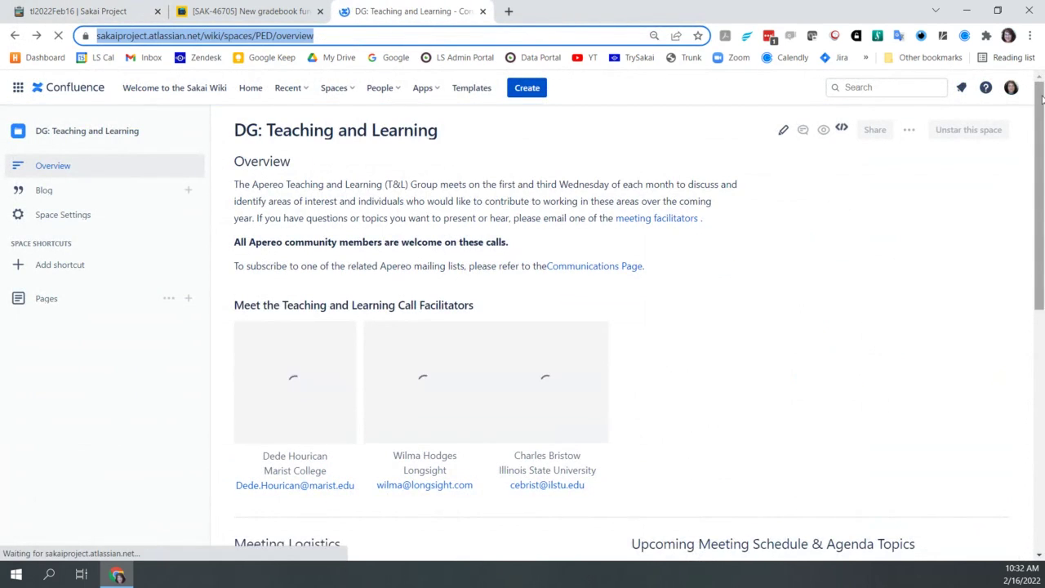
pyautogui.moveTo(1040, 114); pyautogui.dragTo(1029, 434)
pyautogui.scroll(-1, 791, 434)
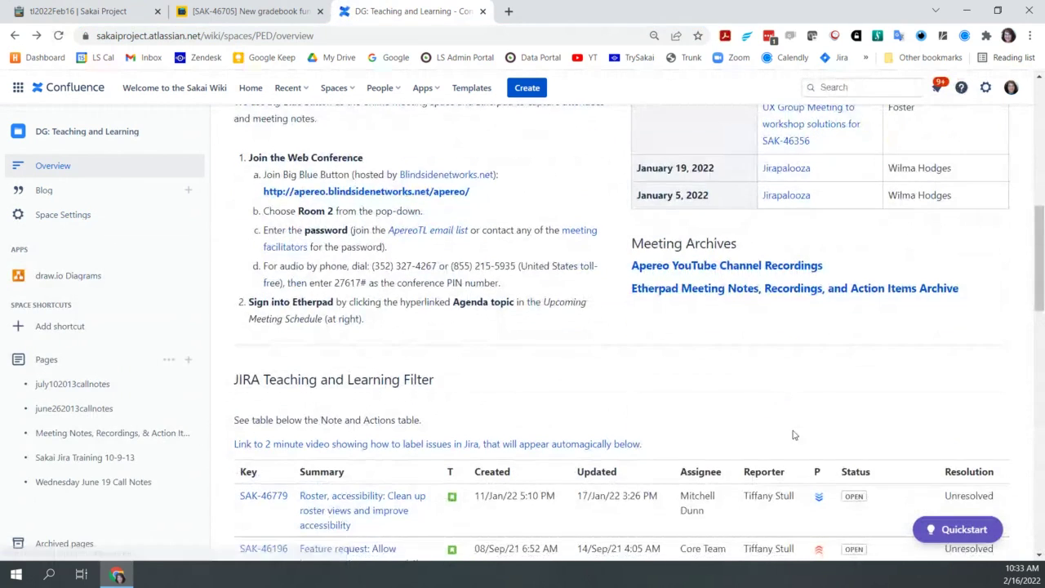
pyautogui.scroll(-2, 951, 302)
pyautogui.click(1043, 469)
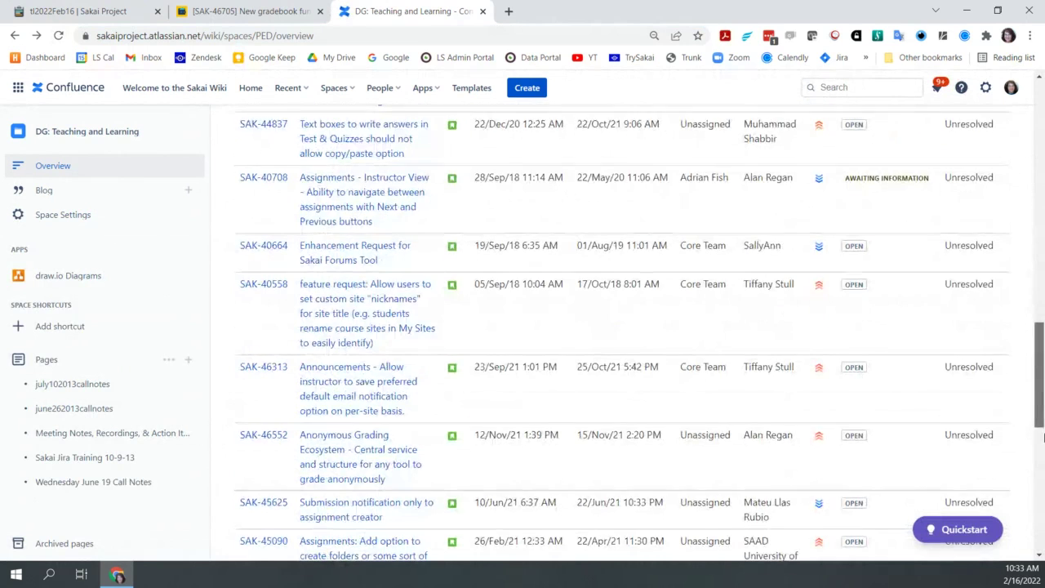
pyautogui.moveTo(1043, 444); pyautogui.dragTo(1040, 546)
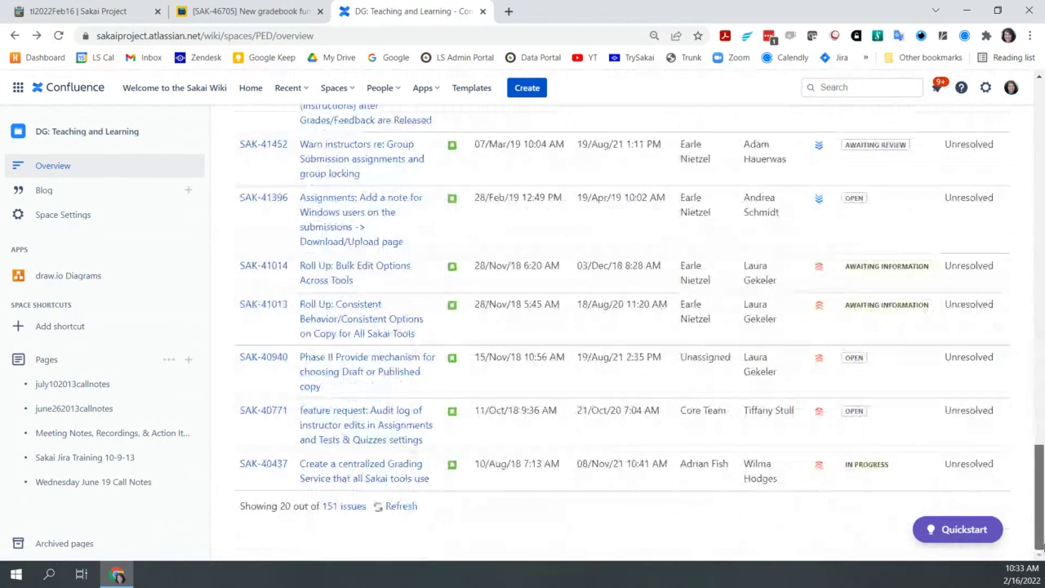
pyautogui.click(359, 508)
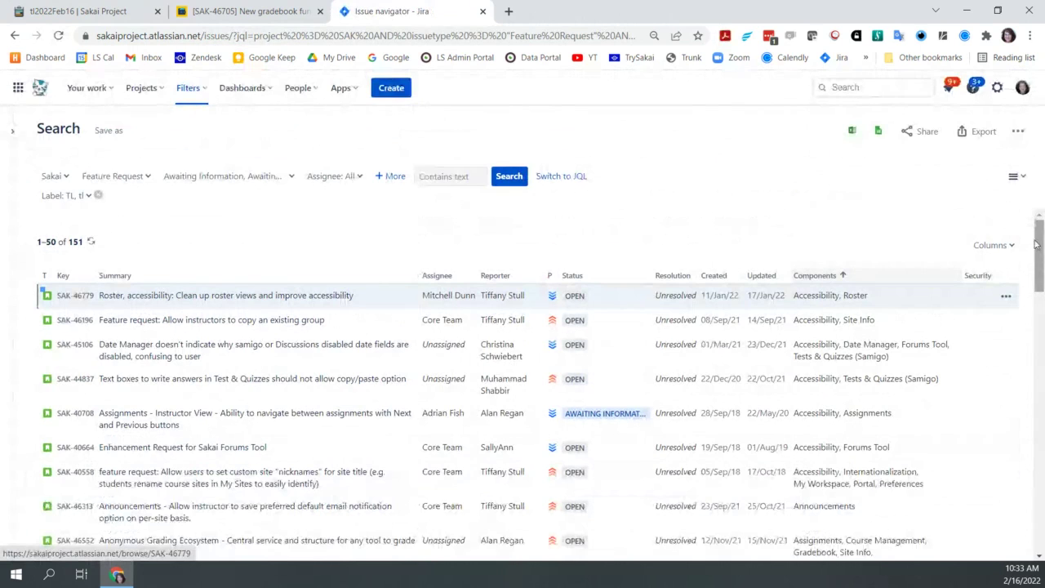
# Look through the T&L feature requests in the Jira search list and open SAK-46779, the Roster accessibility cleanup issue.
pyautogui.moveTo(1041, 245); pyautogui.dragTo(1042, 303)
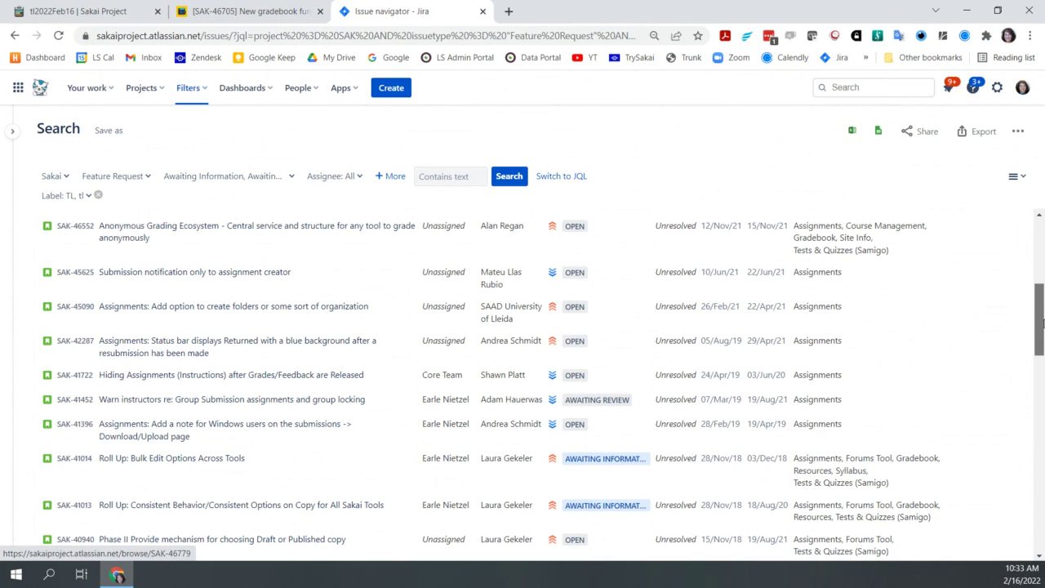
pyautogui.moveTo(1043, 318); pyautogui.dragTo(1043, 366)
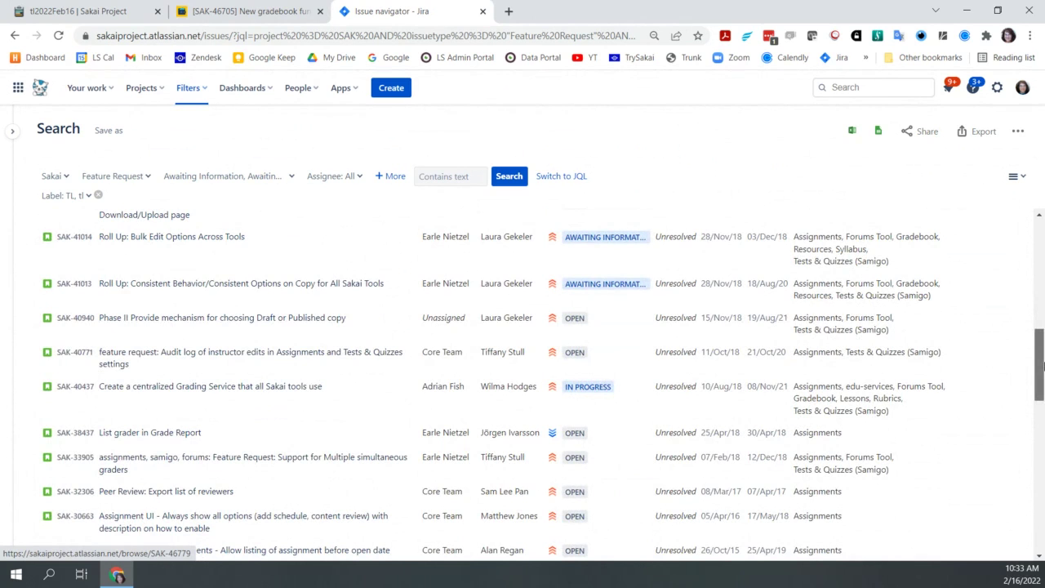
pyautogui.moveTo(1043, 366); pyautogui.dragTo(1043, 433)
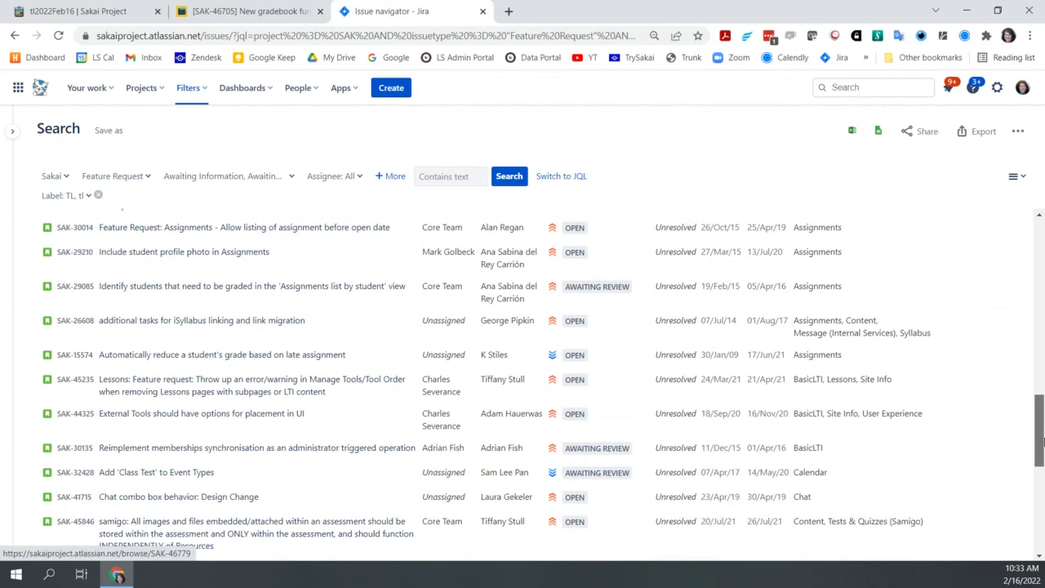
pyautogui.moveTo(1043, 441); pyautogui.dragTo(1043, 260)
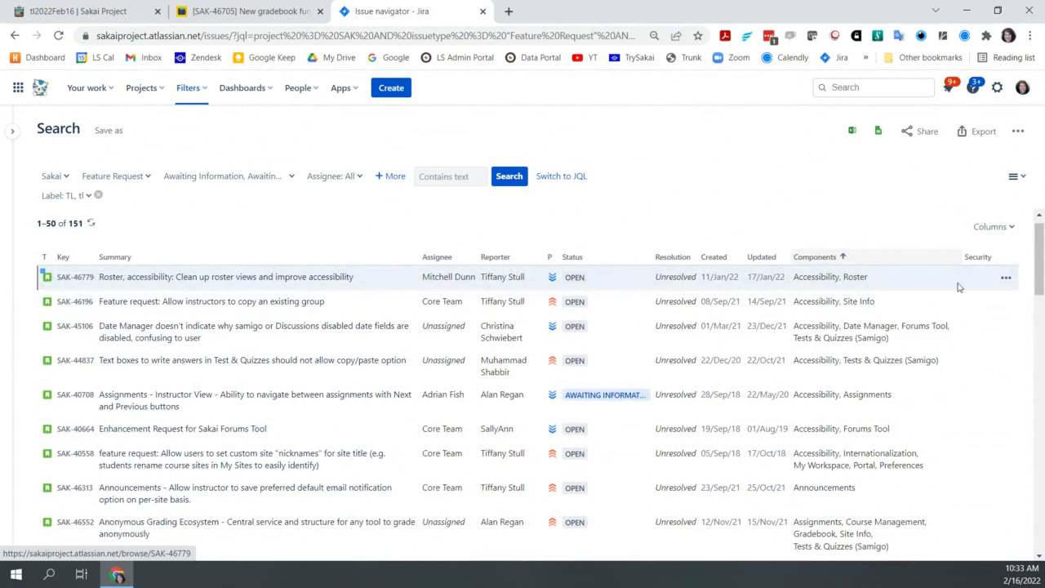
pyautogui.click(267, 278)
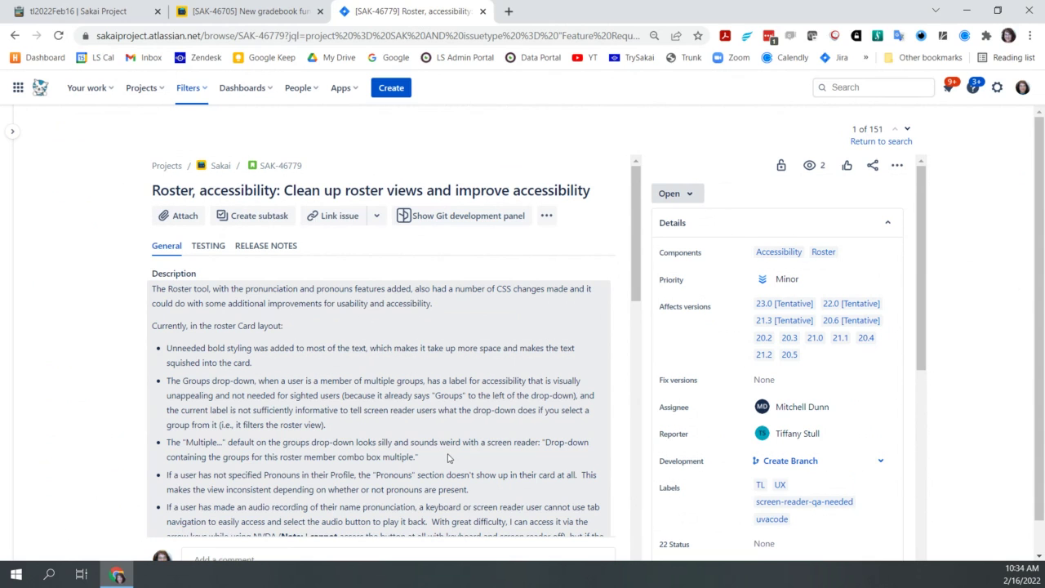
# Read the SAK-46779 description of Roster card and list layout problems, its recommended improvements and the attachments section.
pyautogui.scroll(-1, 448, 458)
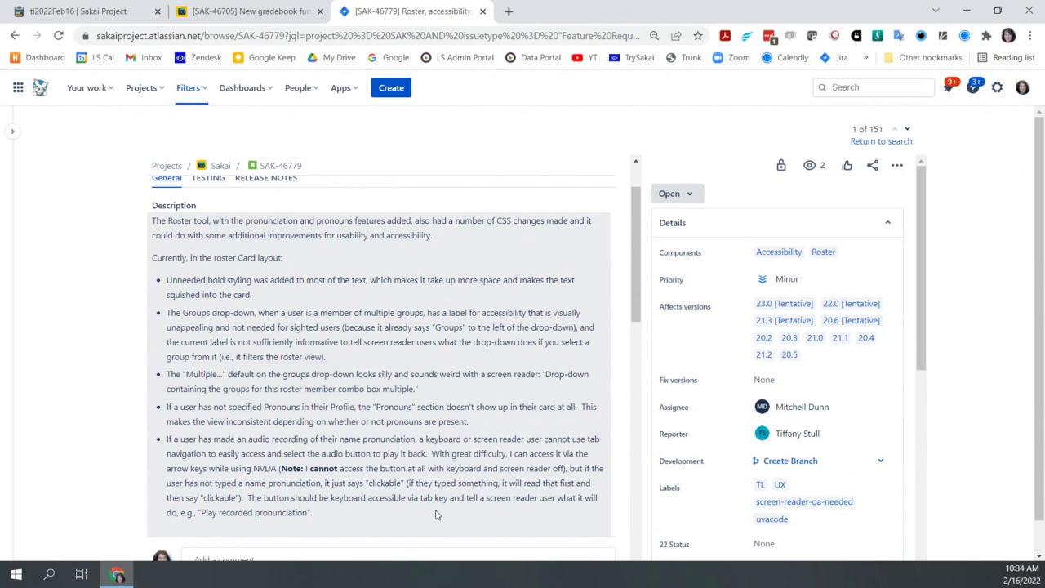
pyautogui.scroll(-4, 435, 515)
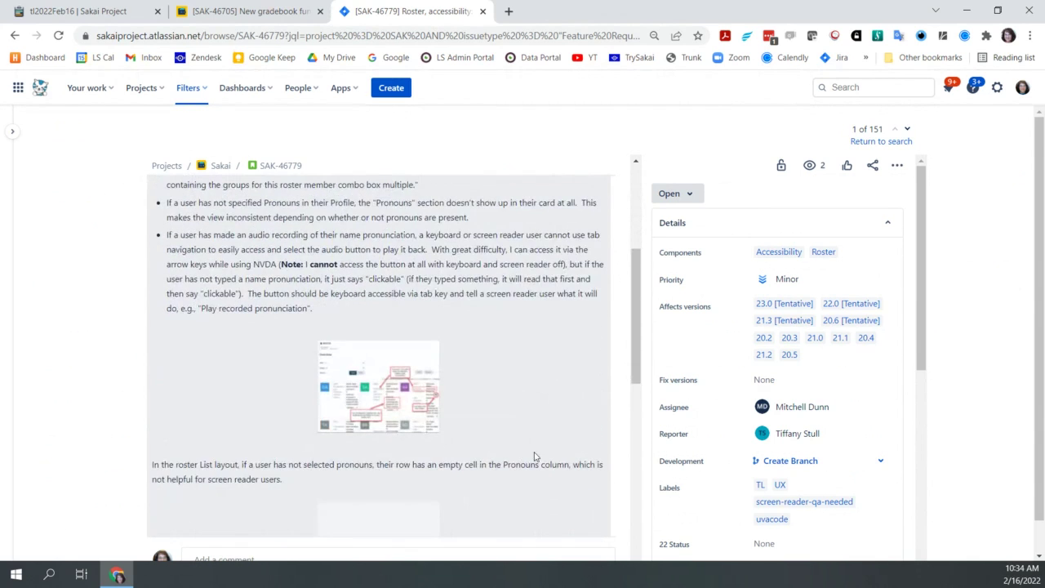
pyautogui.scroll(-5, 539, 486)
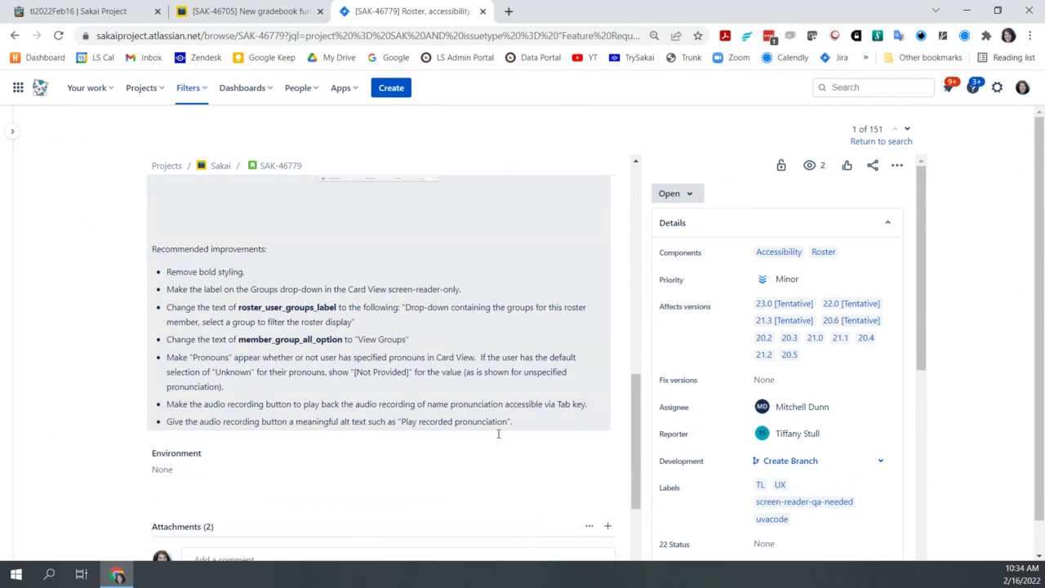
pyautogui.moveTo(642, 429)
pyautogui.mouseDown()
pyautogui.moveTo(643, 549)
pyautogui.moveTo(645, 427)
pyautogui.mouseUp()
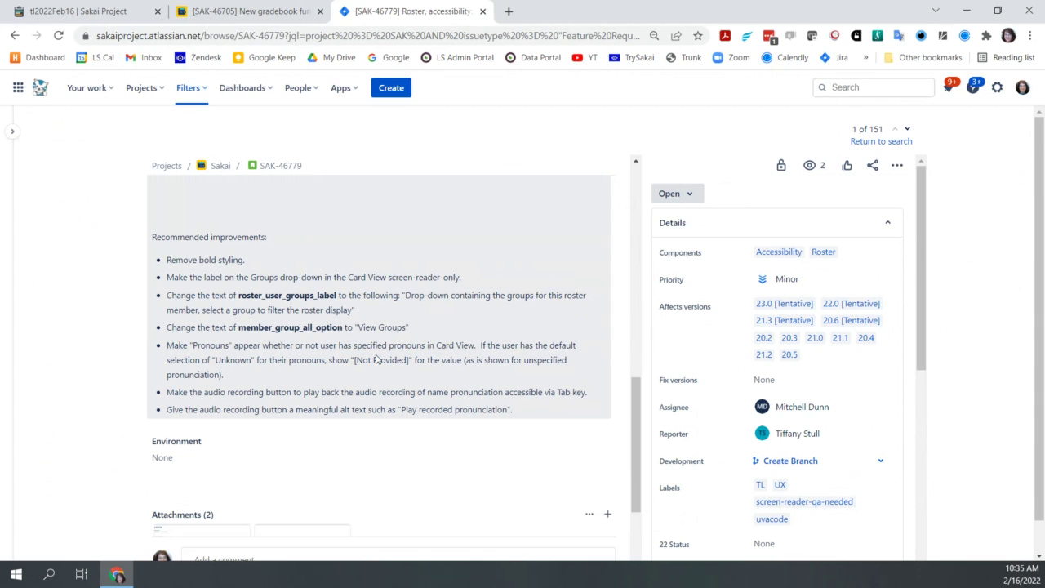
pyautogui.scroll(-2, 490, 480)
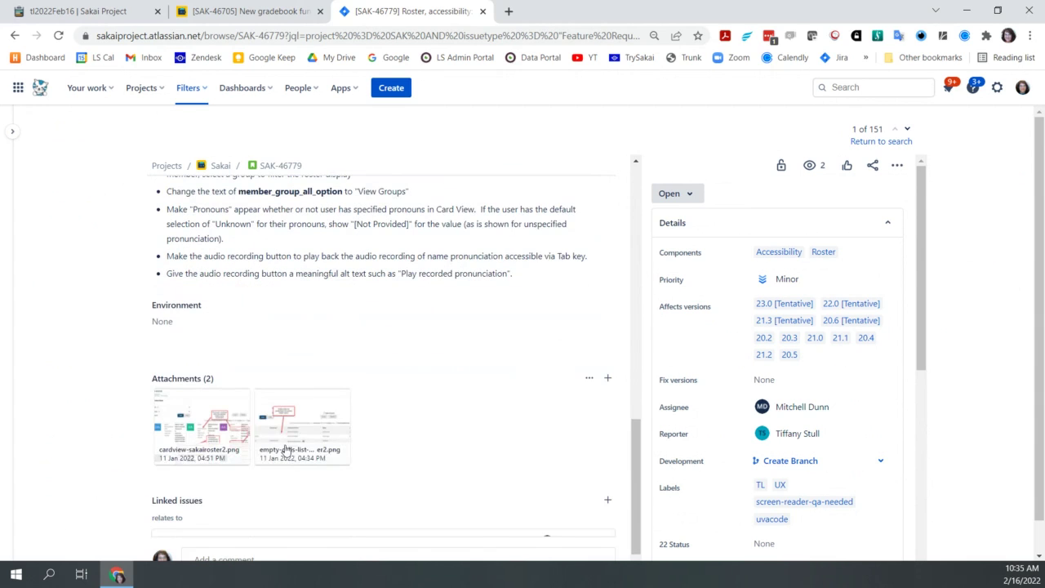
# Examine the annotated card view and list view screenshots attached to SAK-46779, returning to the card view before closing the preview.
pyautogui.click(201, 421)
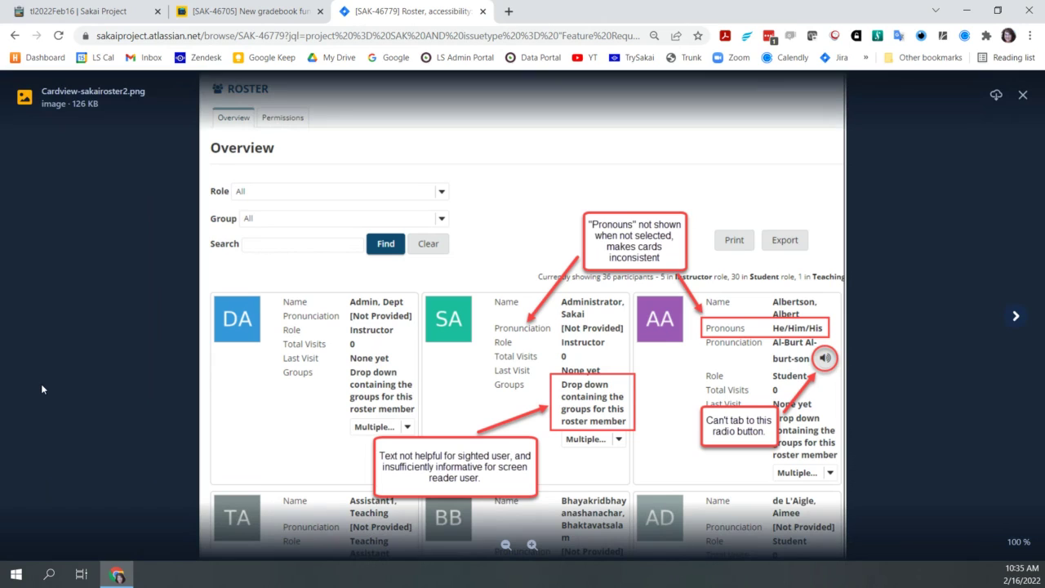
pyautogui.click(1017, 316)
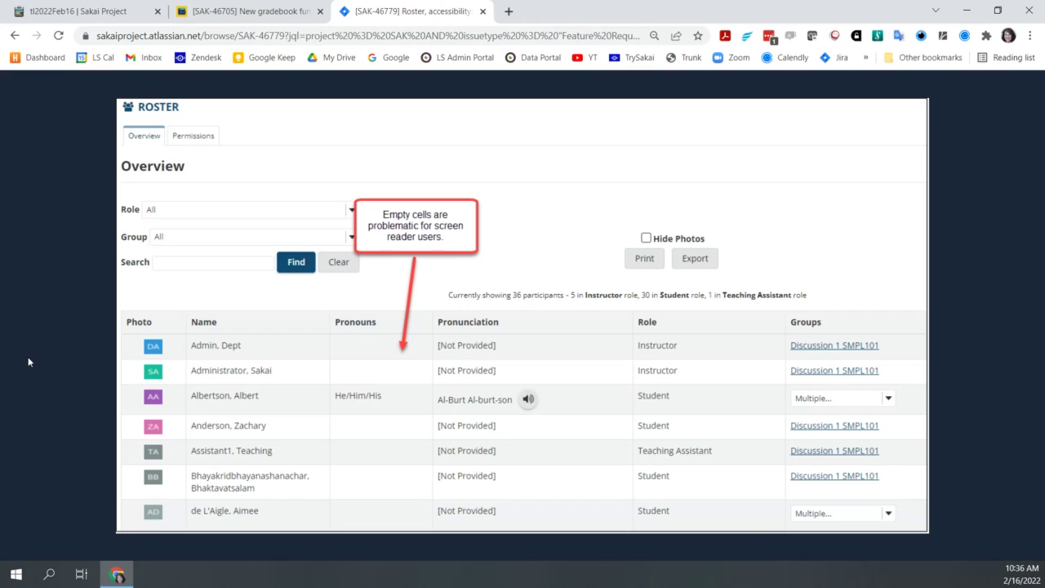
pyautogui.moveTo(29, 324)
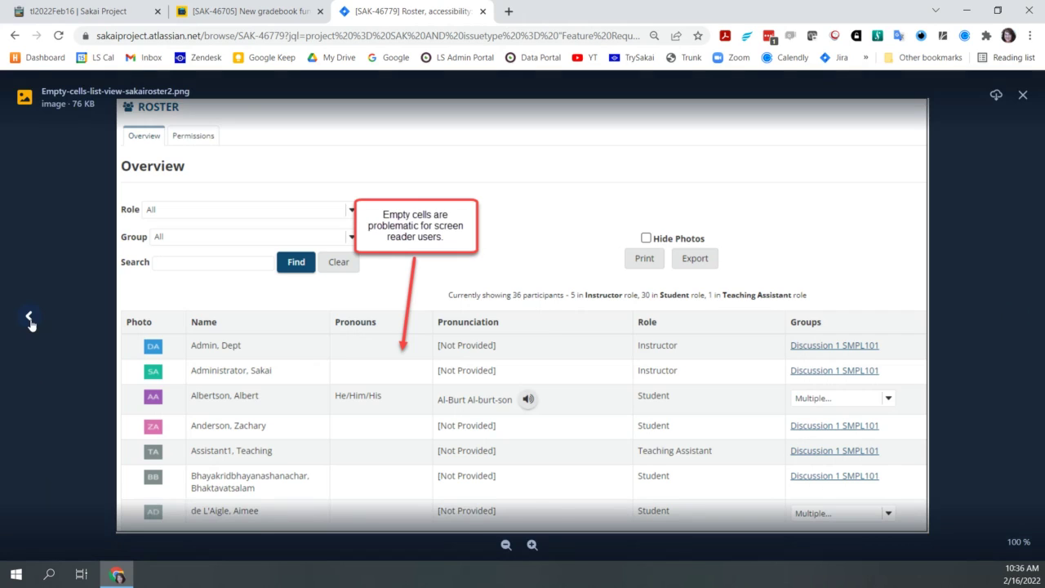
pyautogui.click(29, 318)
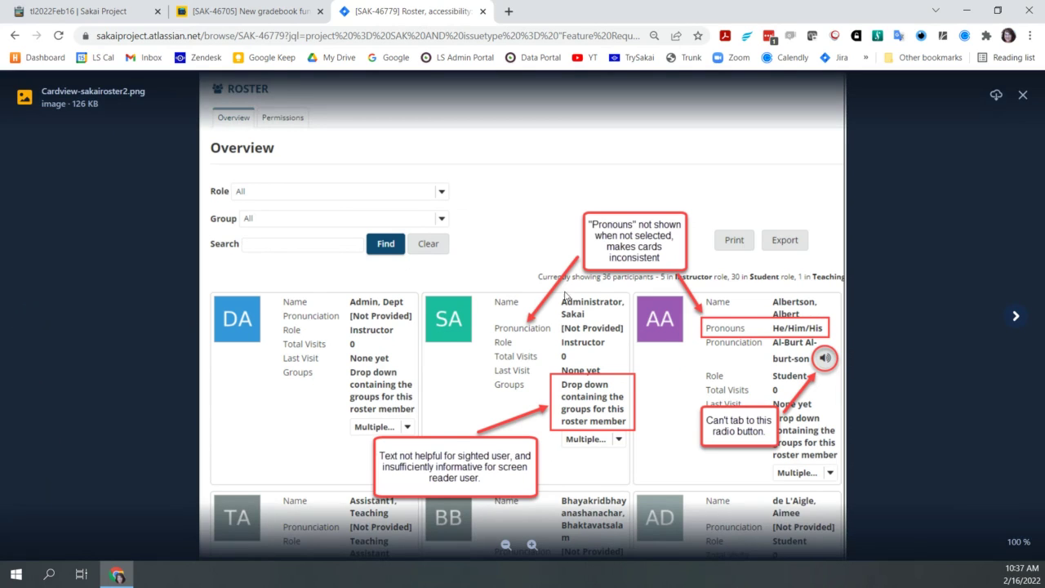
pyautogui.click(1025, 97)
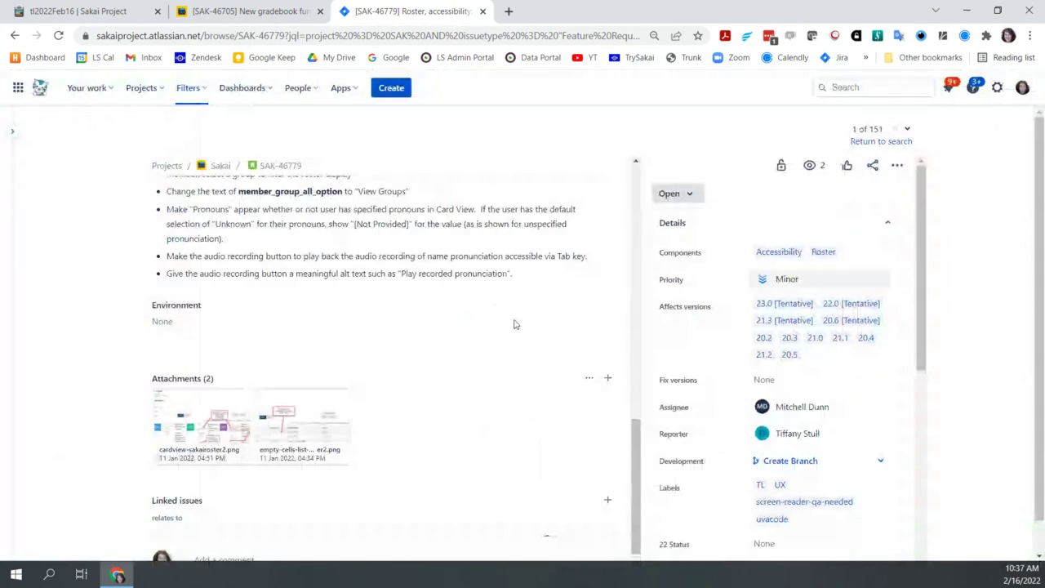
# Recheck the recommended improvements and compare the attached Roster card view and list view screenshots once more, closing the preview.
pyautogui.scroll(1, 455, 327)
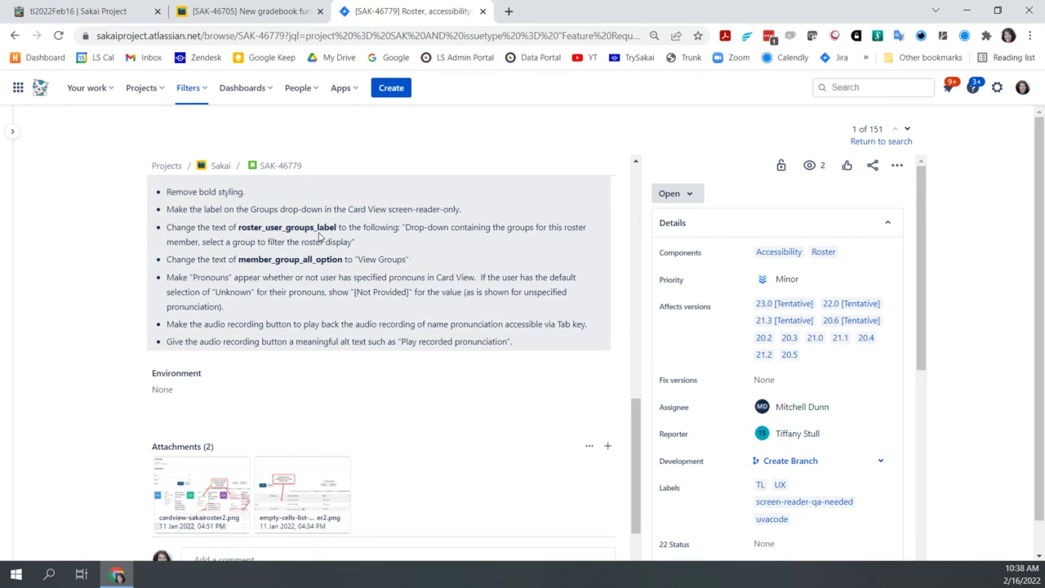
pyautogui.click(214, 486)
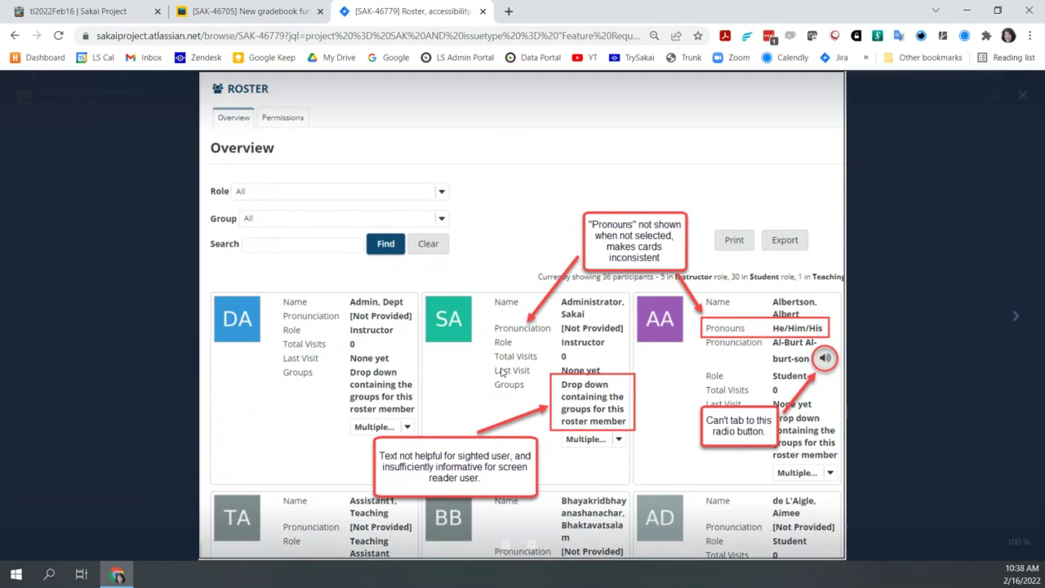
pyautogui.moveTo(946, 358)
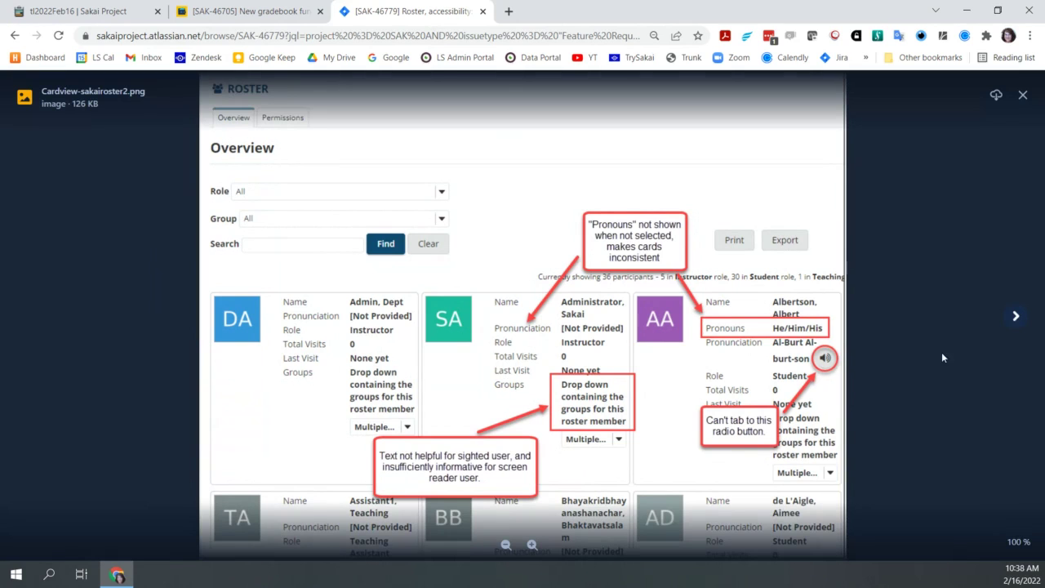
pyautogui.click(1018, 318)
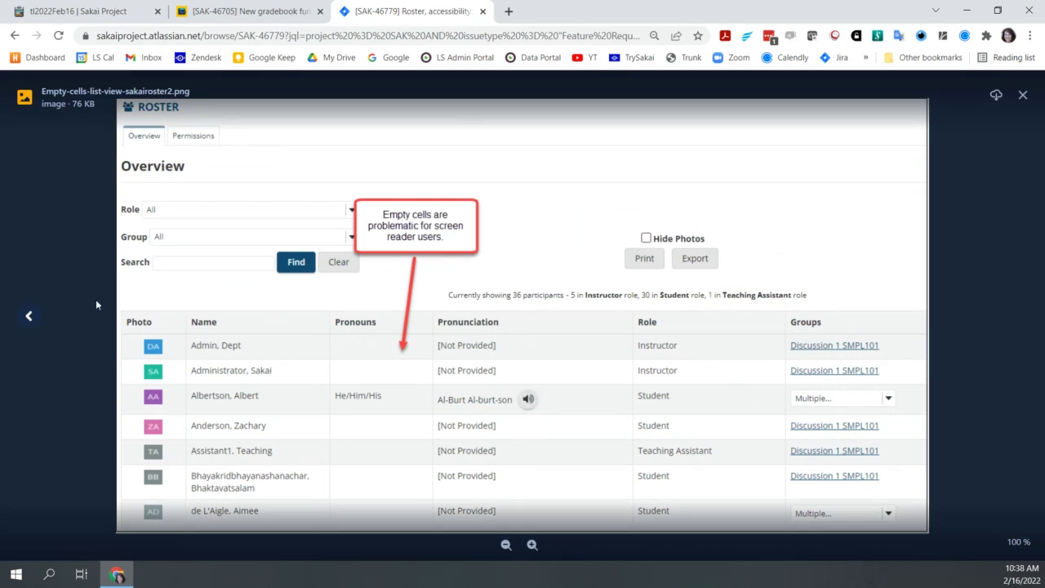
pyautogui.click(26, 318)
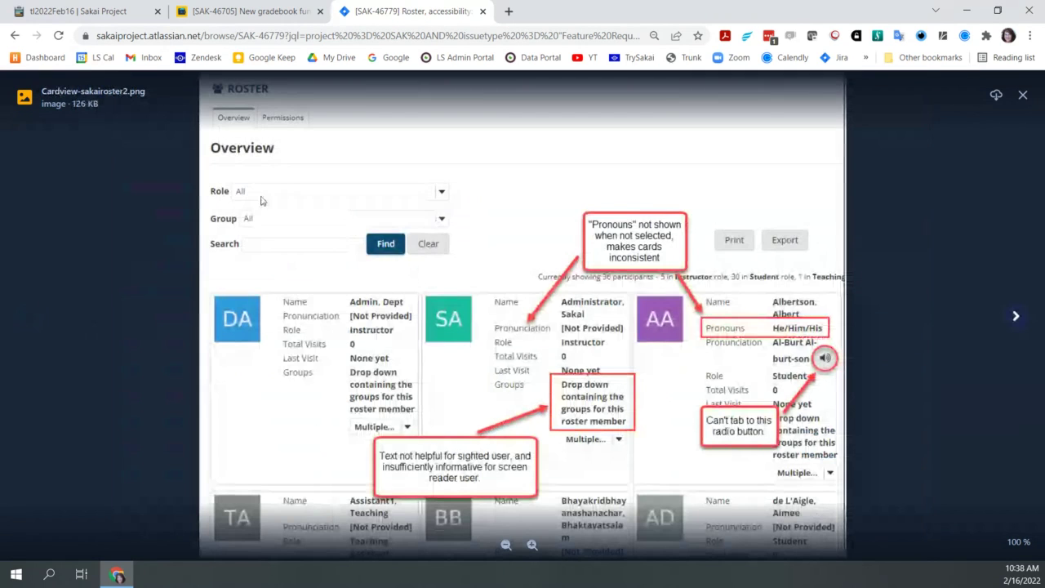
pyautogui.click(1027, 97)
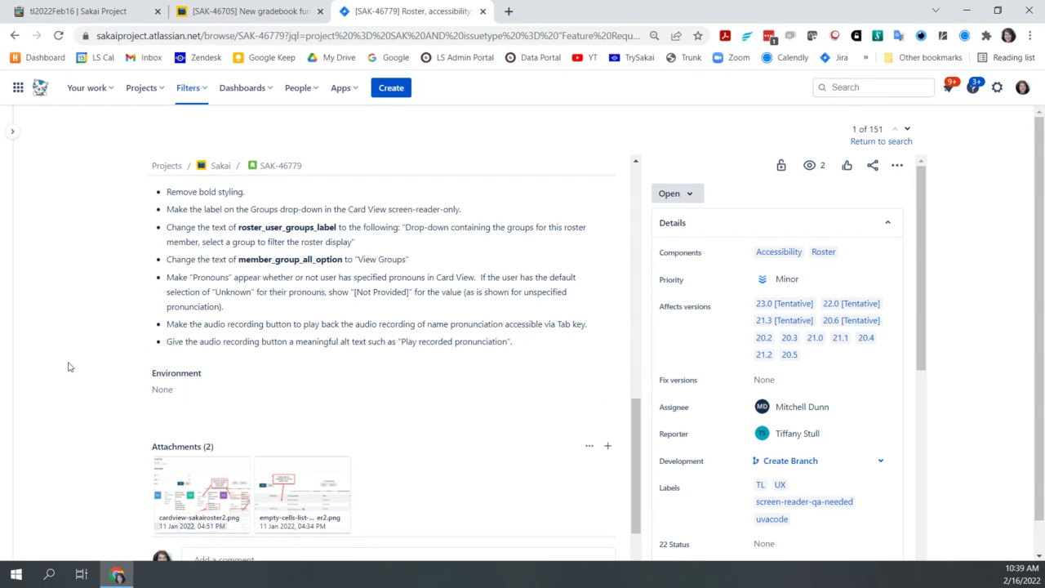
# Go back to the start of the SAK-46779 description and reread the current Roster card layout issues.
pyautogui.scroll(3, 133, 322)
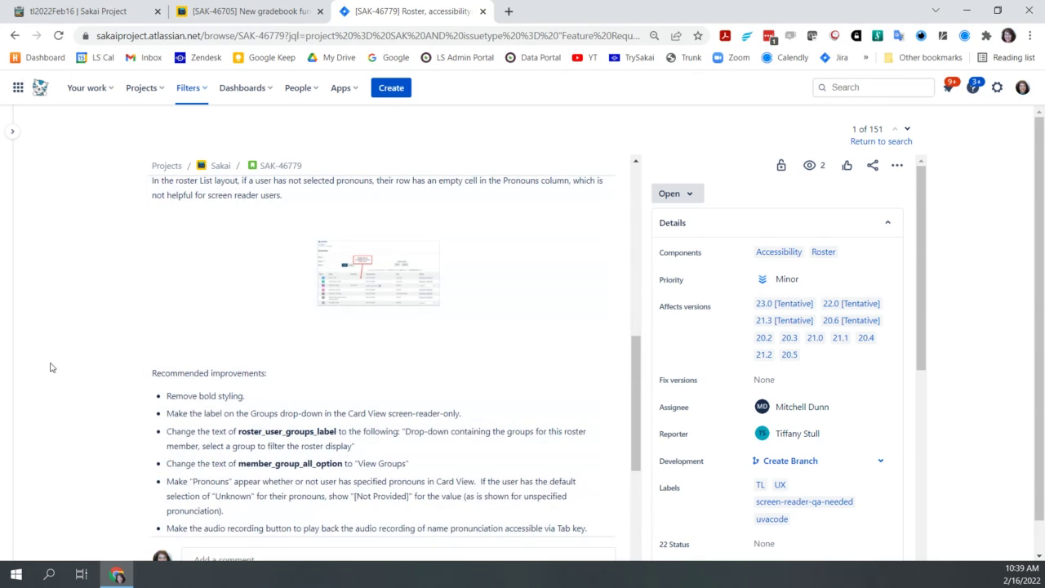
pyautogui.scroll(10, 263, 373)
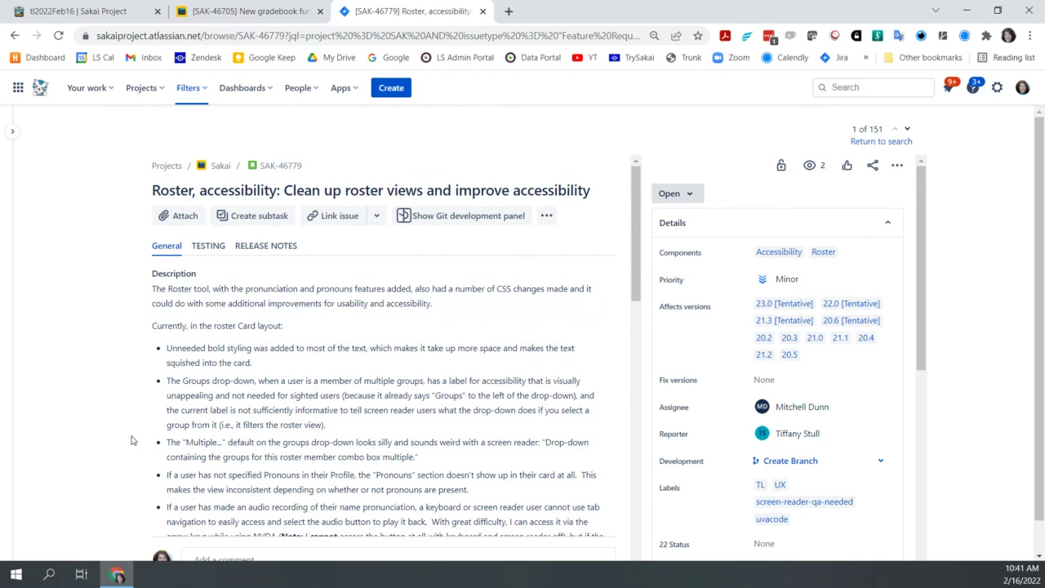
pyautogui.scroll(-2, 78, 423)
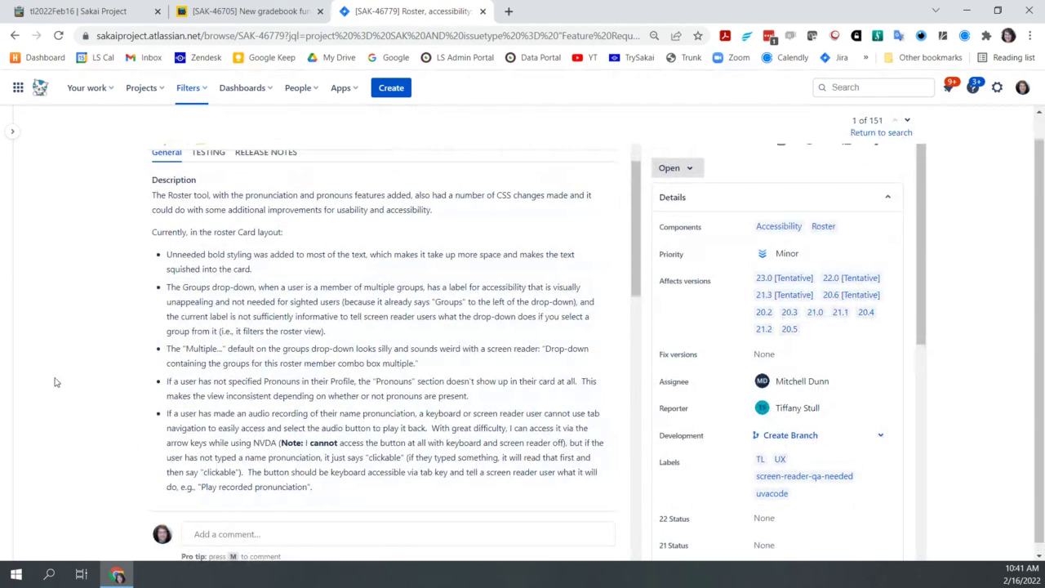
# Open the 22.x MySQL test server from the Sakai nightly servers list in a new browser tab and log in with the instructor account.
pyautogui.click(507, 12)
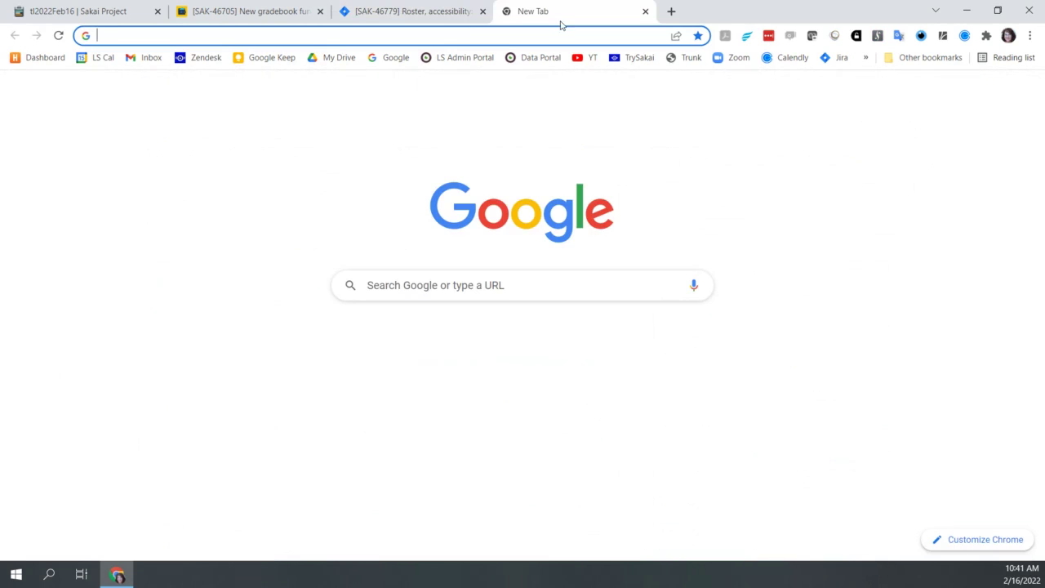
pyautogui.click(690, 58)
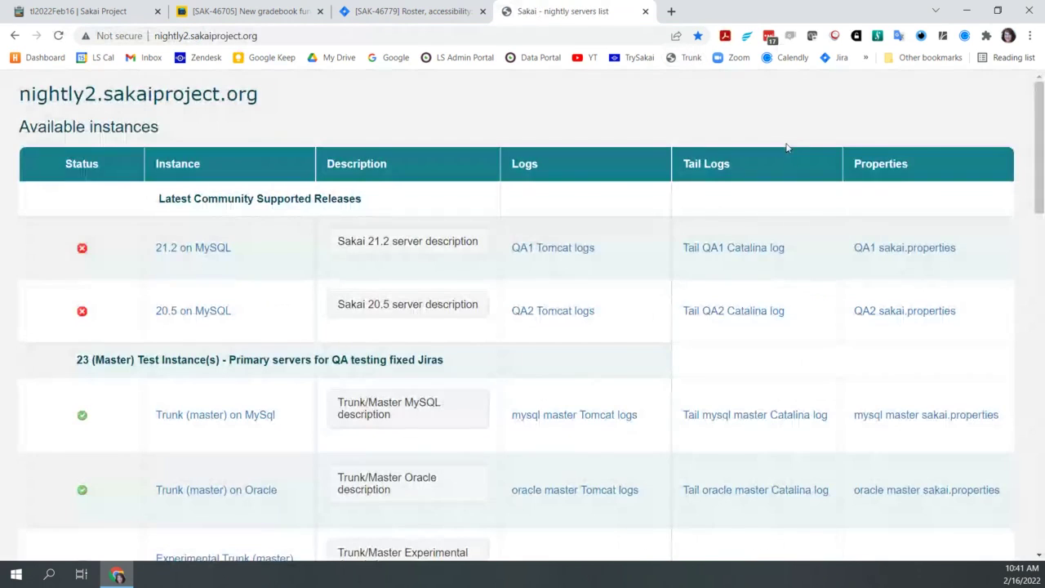
pyautogui.scroll(-1, 229, 466)
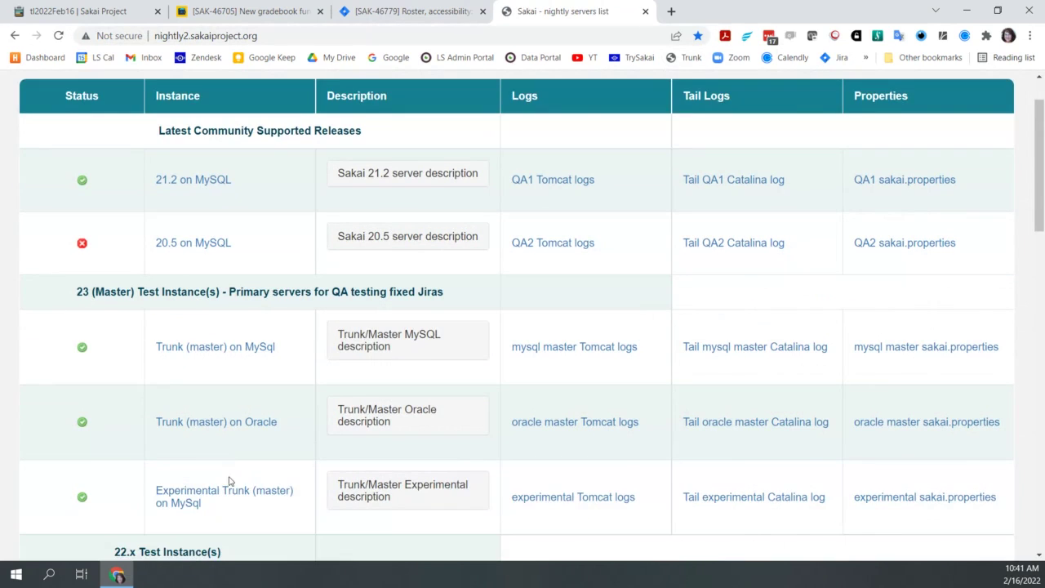
pyautogui.scroll(-1, 231, 482)
pyautogui.click(196, 531)
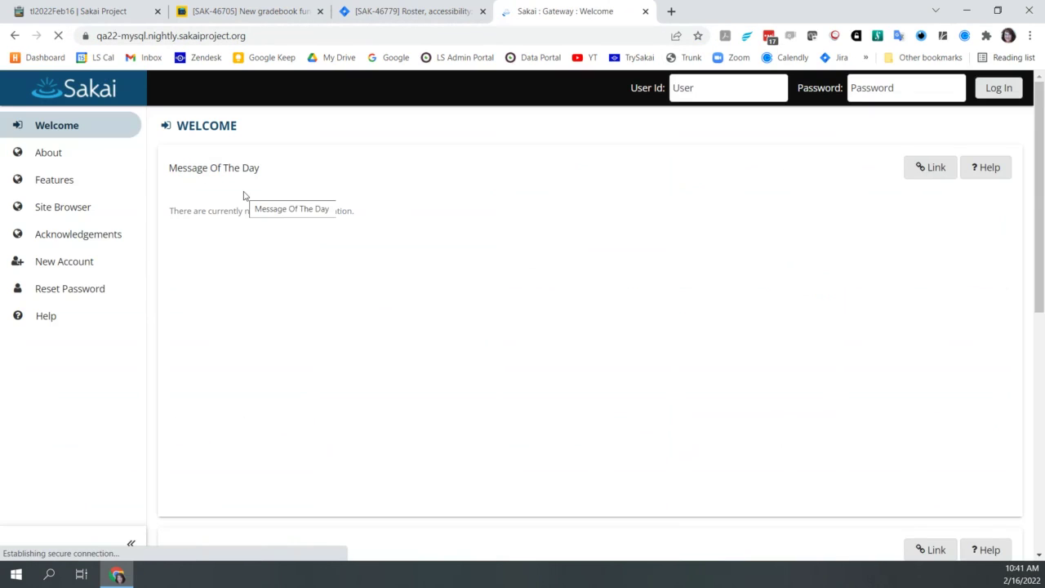
pyautogui.click(782, 90)
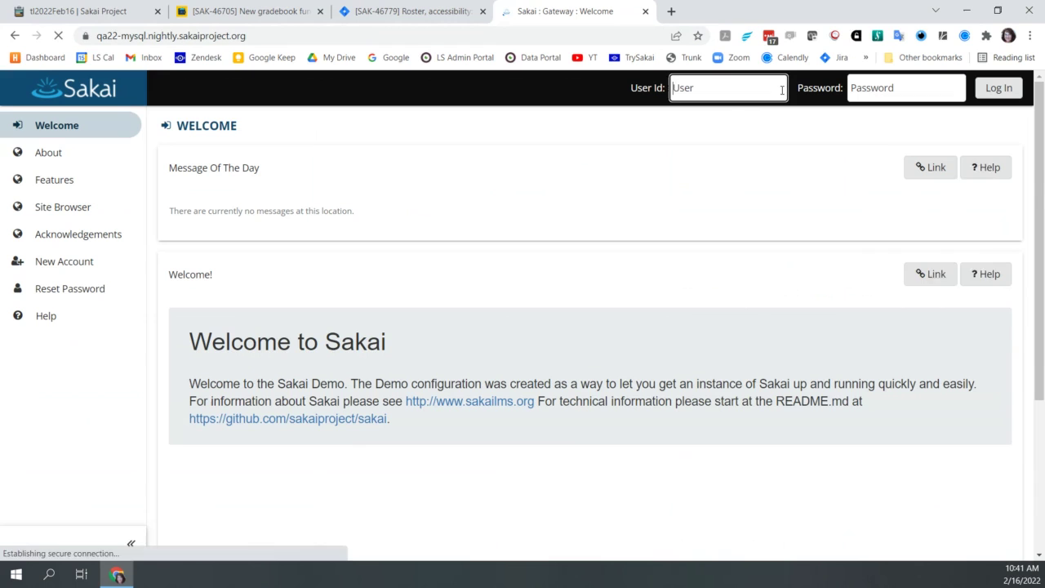
pyautogui.click(992, 89)
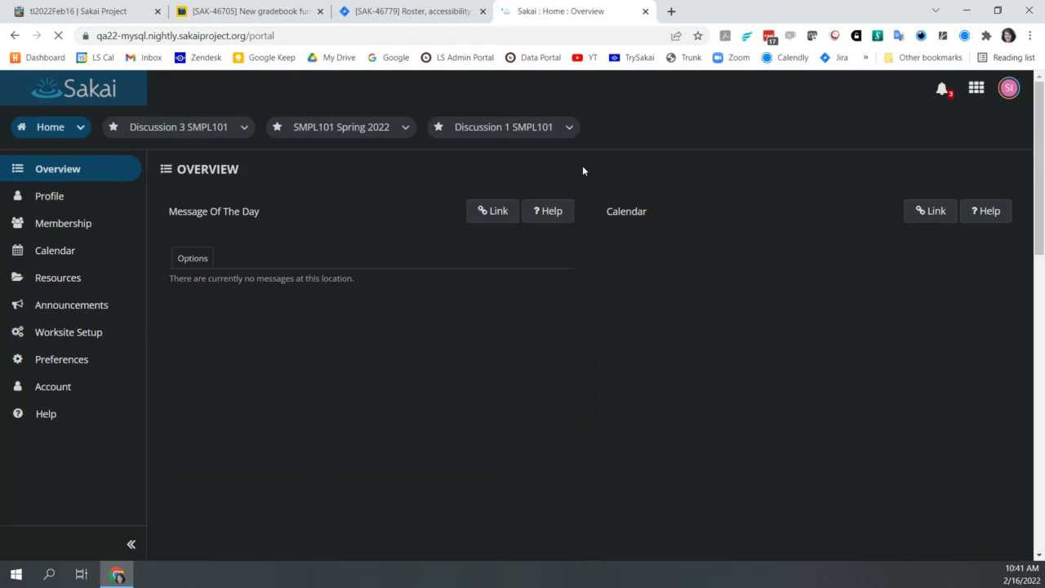
# Open the instructor's profile and examine the editable Name Pronunciation section with its pronouns, phonetic pronunciation and name recording fields.
pyautogui.click(63, 205)
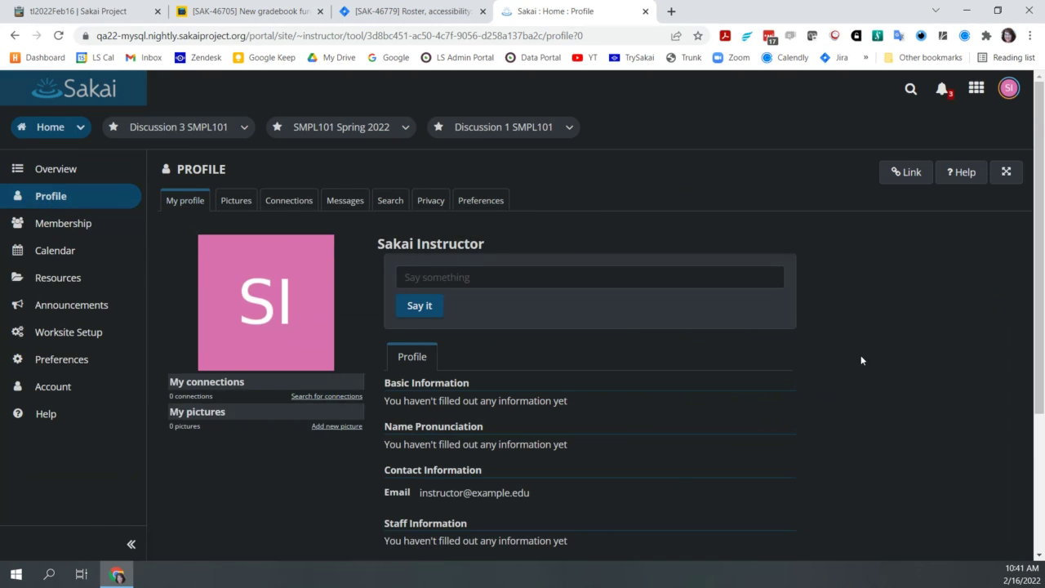
pyautogui.scroll(-1, 862, 355)
pyautogui.moveTo(774, 379)
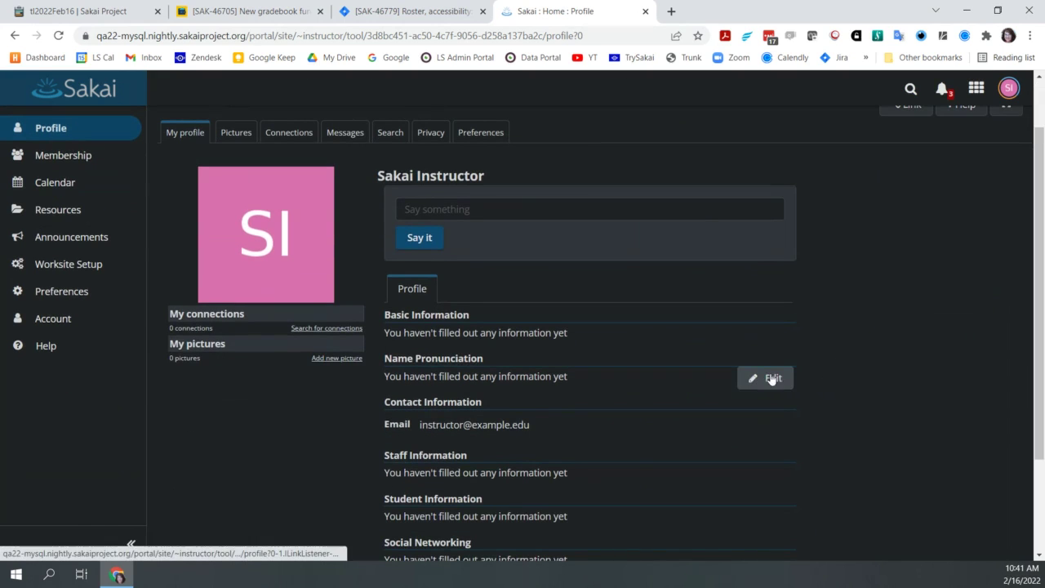
pyautogui.click(776, 380)
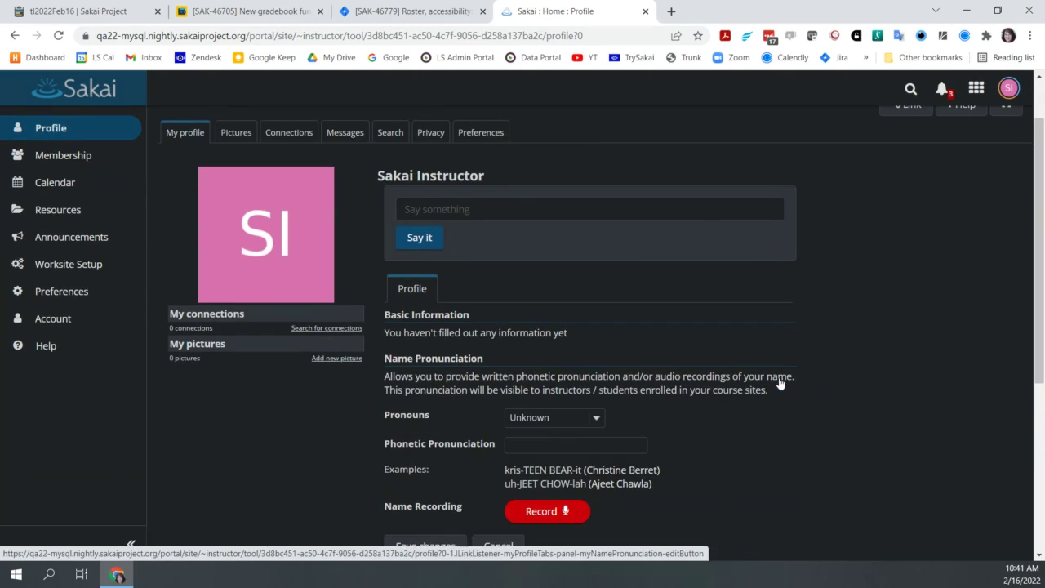
pyautogui.scroll(-1, 828, 379)
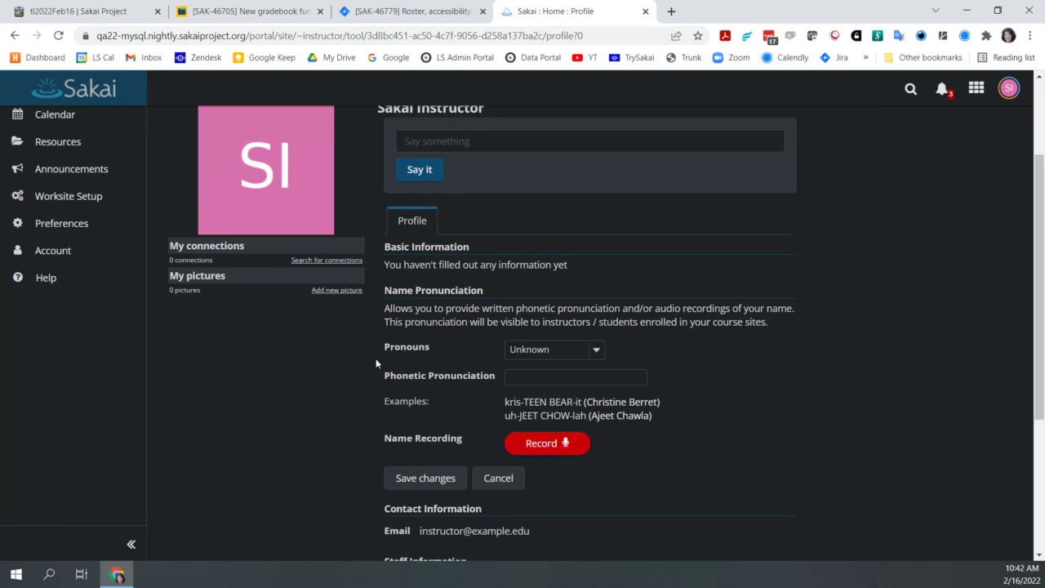
pyautogui.moveTo(423, 259)
# Turn off the dark theme and compare the Preferences page with the Profile page.
pyautogui.click(1009, 89)
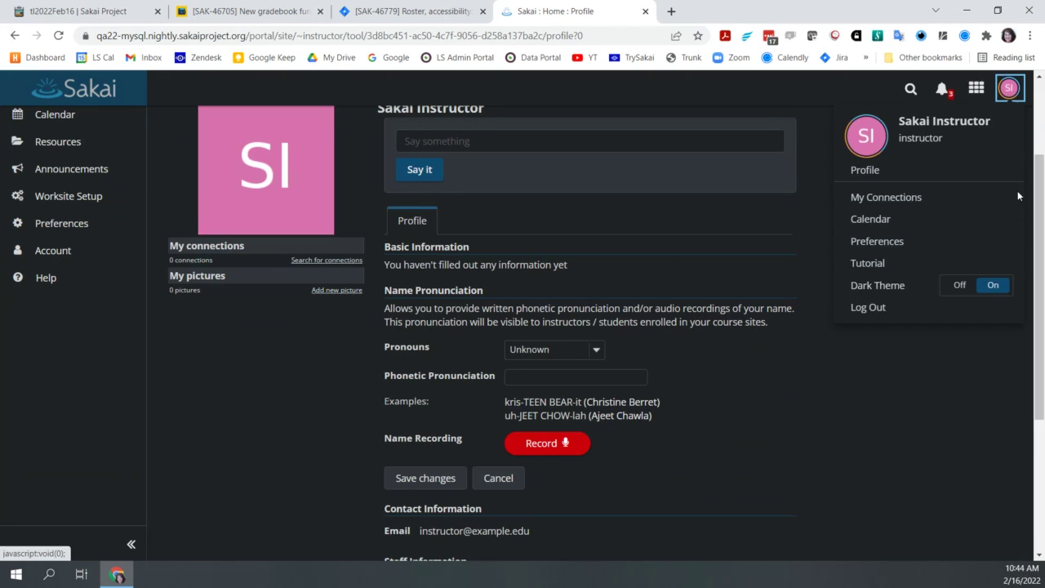
pyautogui.click(900, 243)
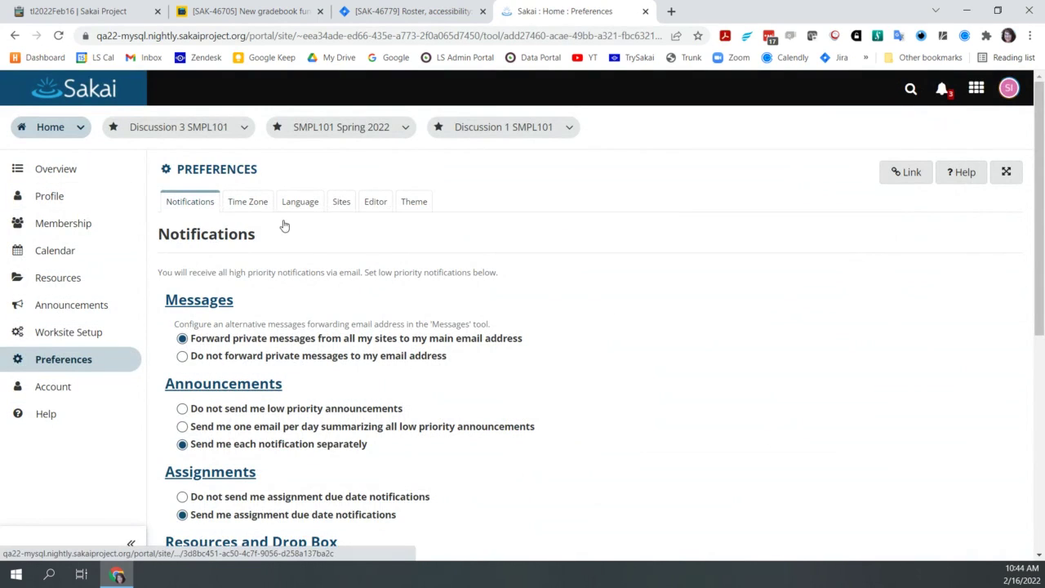
pyautogui.click(108, 194)
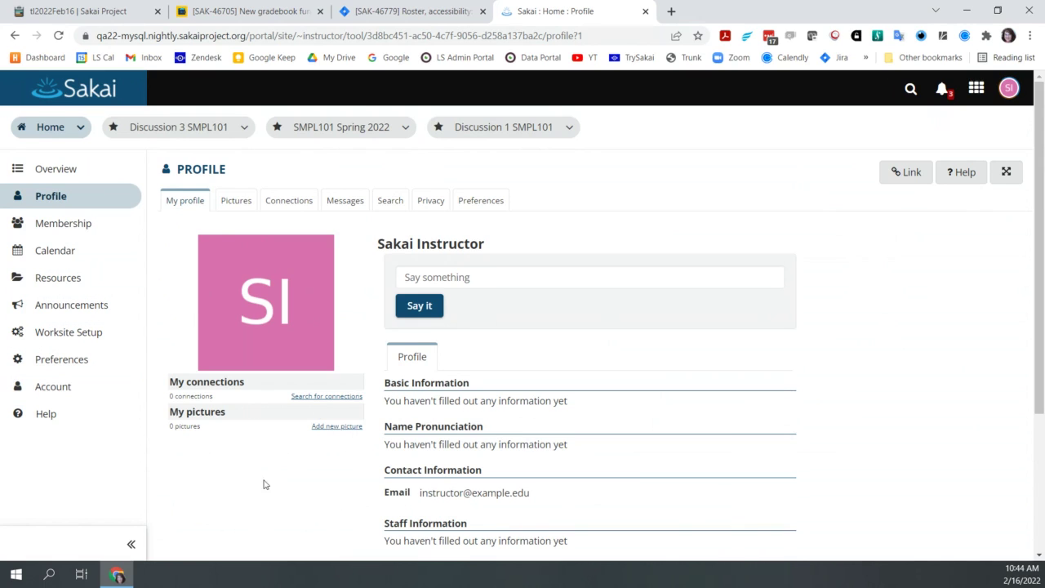
pyautogui.click(79, 361)
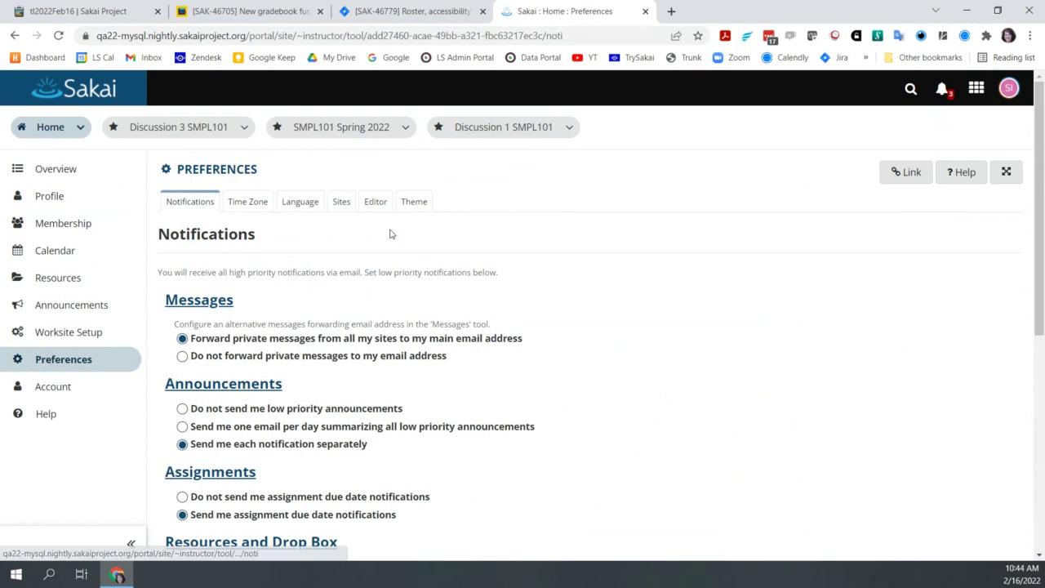
pyautogui.click(86, 206)
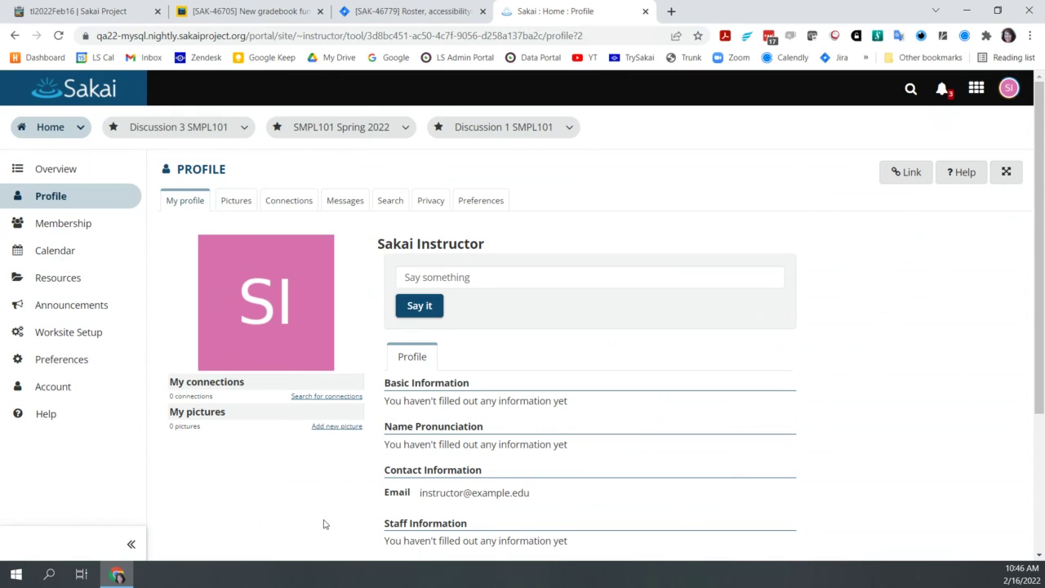
# Check the entries in the account menu and follow its Profile link to review the profile's information sections.
pyautogui.click(1011, 89)
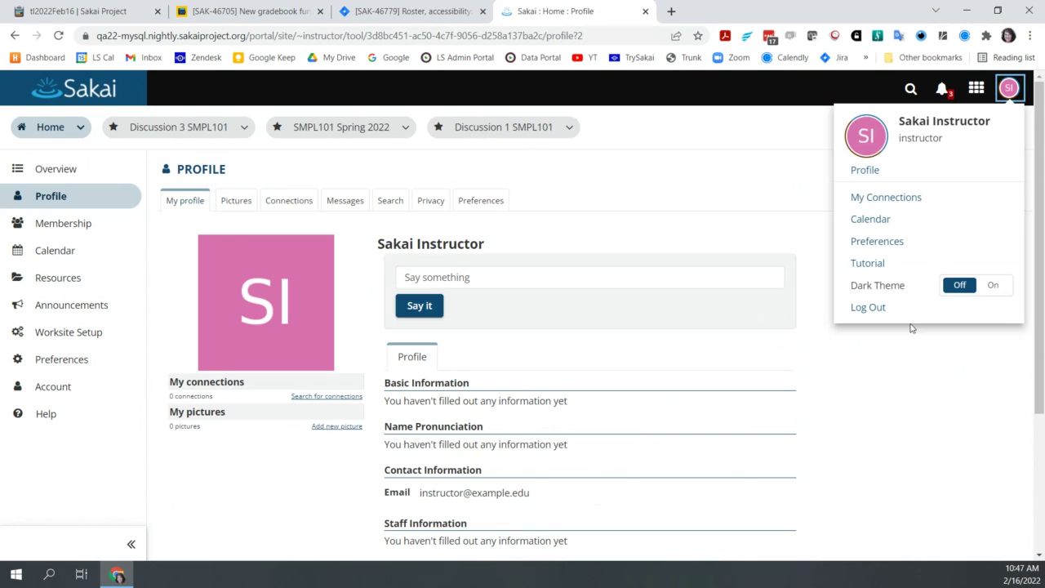
pyautogui.click(872, 174)
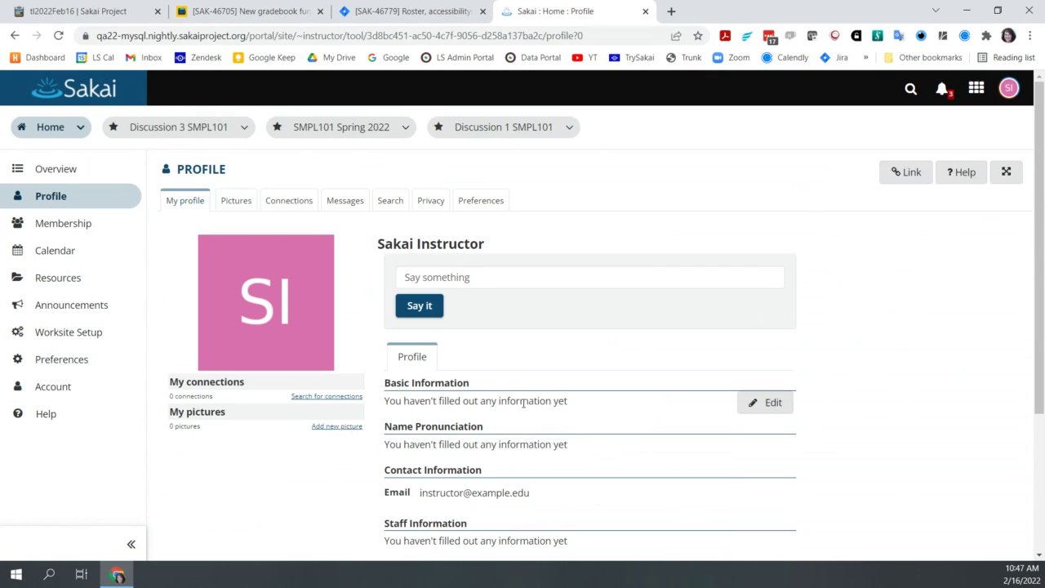
pyautogui.click(1011, 90)
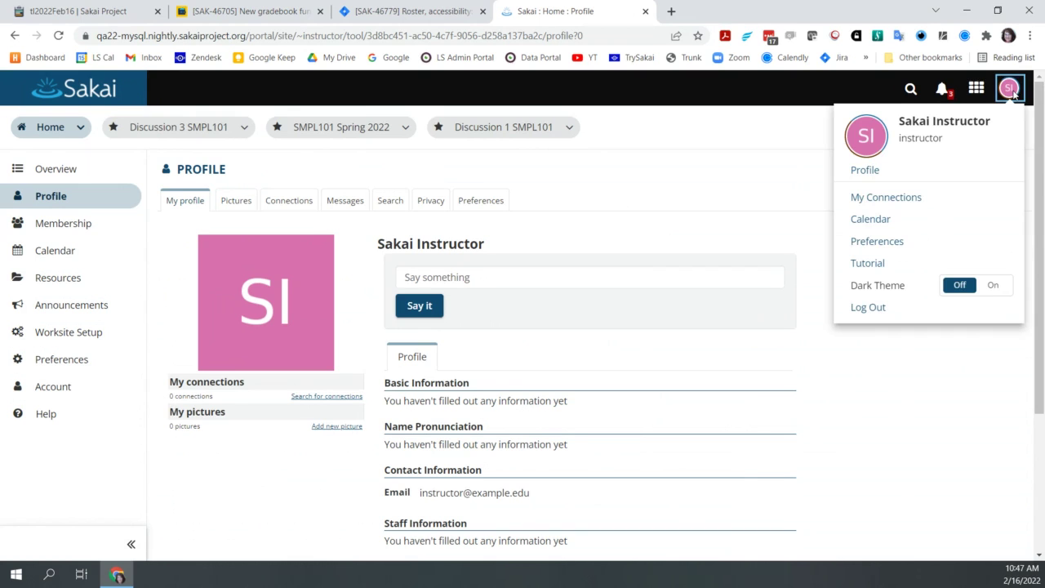
pyautogui.click(979, 375)
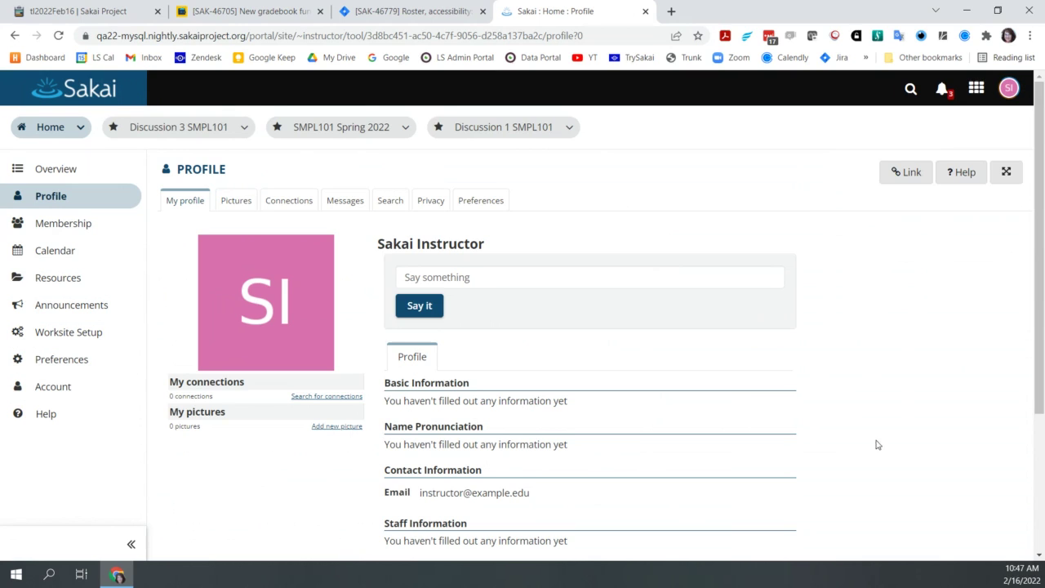
pyautogui.moveTo(445, 441)
# Return to the Etherpad notes and add a sub-item under the Pronunciations discussion saying that the responsible participant "will open new jira".
pyautogui.click(433, 13)
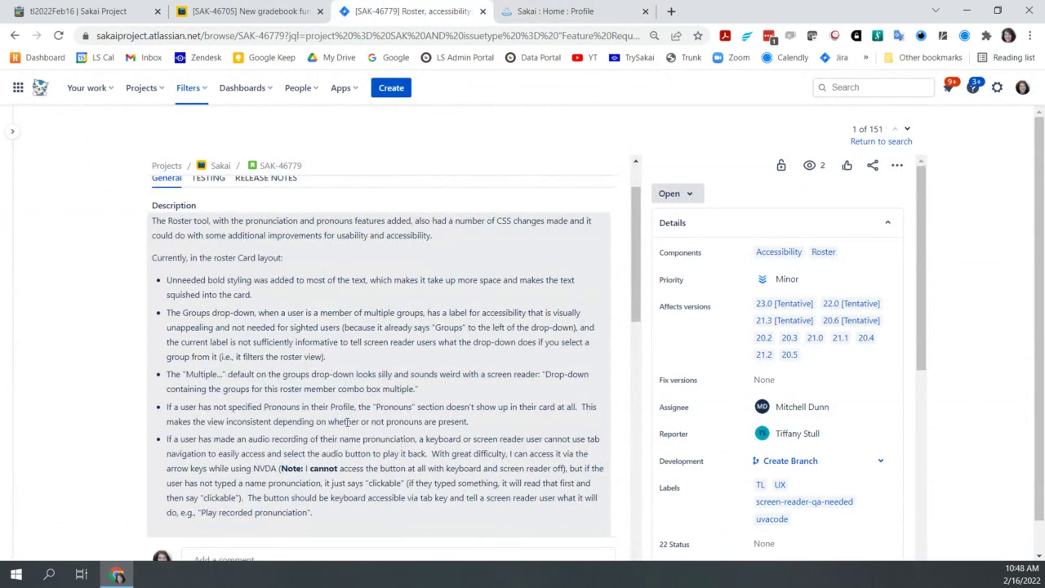
pyautogui.scroll(1, 347, 422)
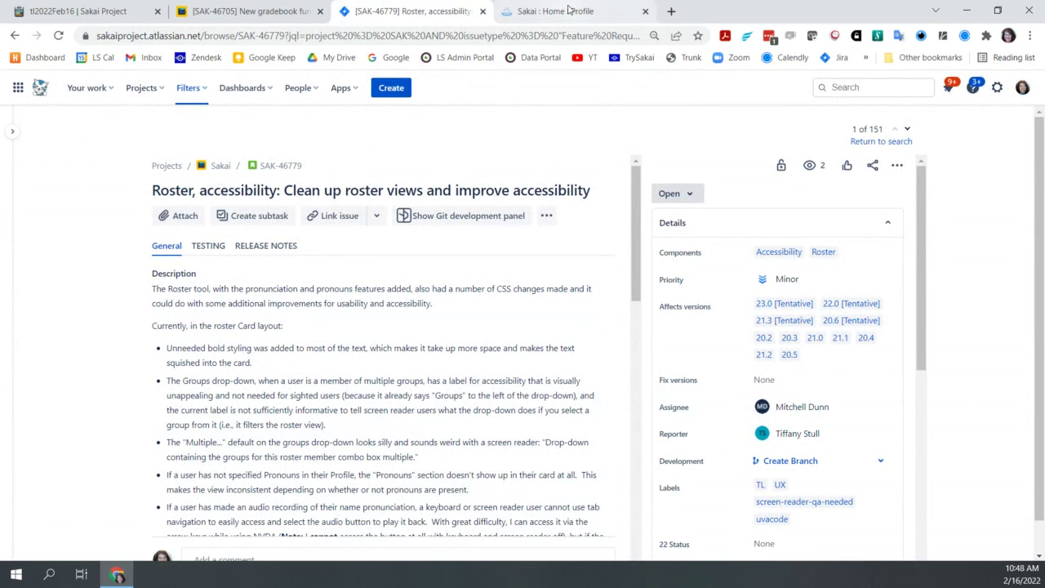
pyautogui.click(80, 11)
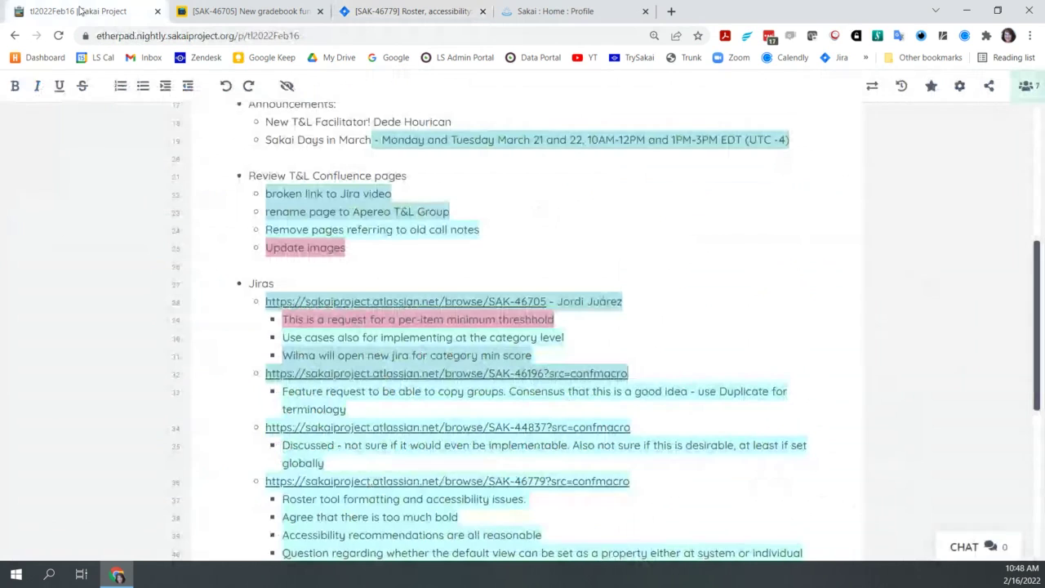
pyautogui.scroll(-1, 332, 430)
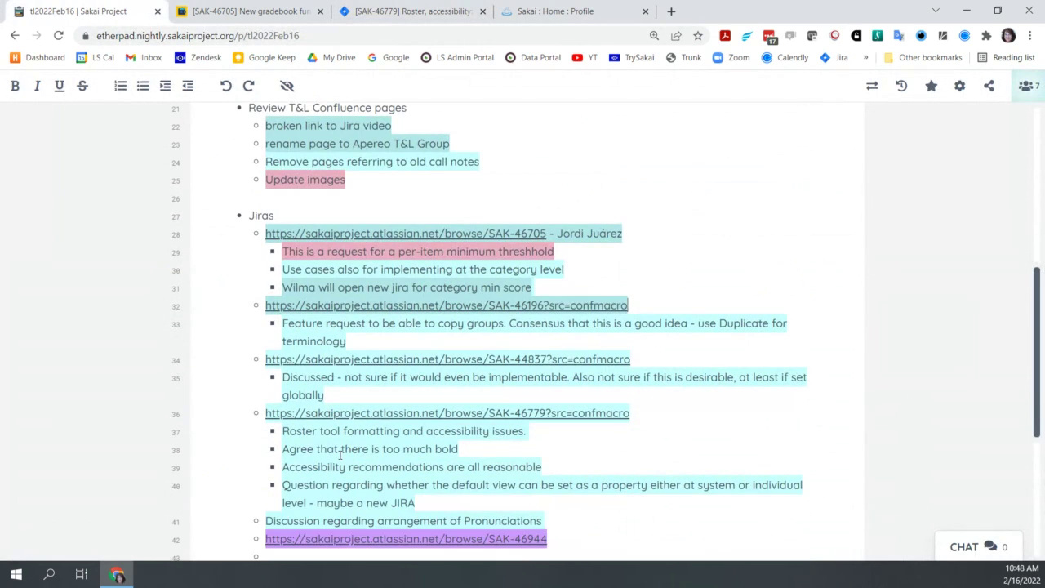
pyautogui.scroll(-1, 341, 455)
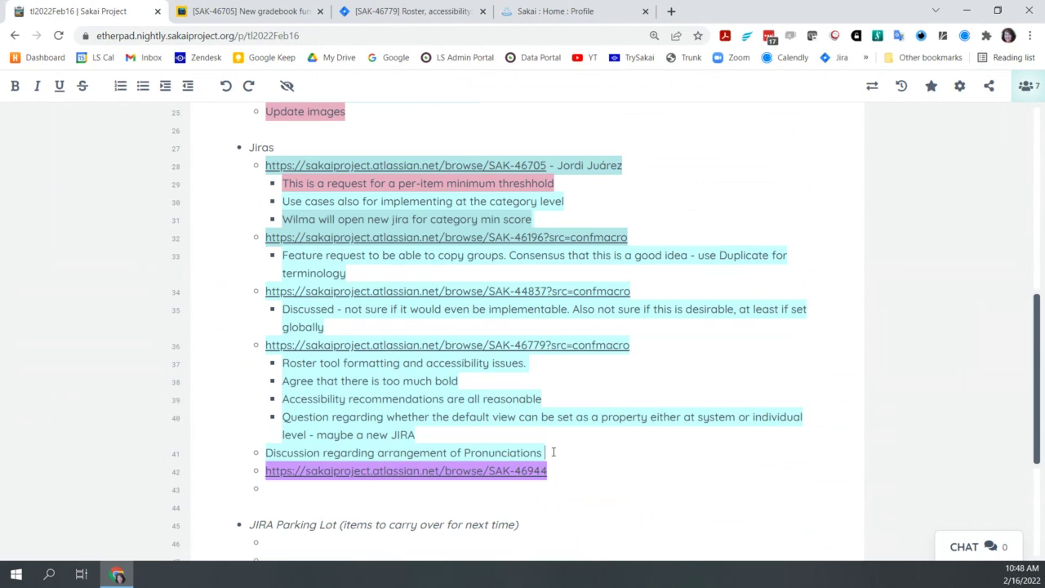
pyautogui.click(553, 452)
pyautogui.press('Return')
pyautogui.press('Tab')
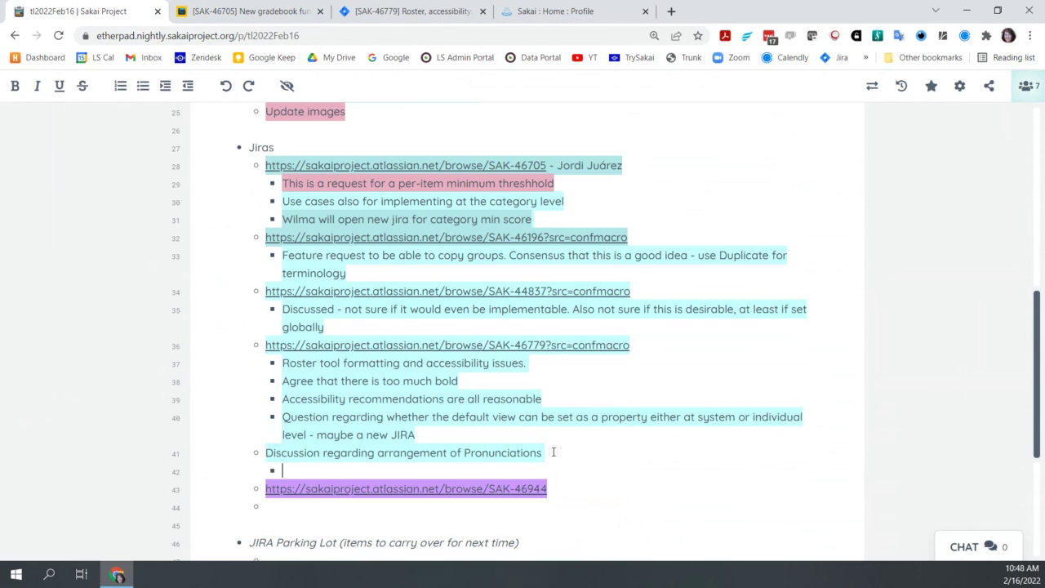
pyautogui.write('Wilma w')
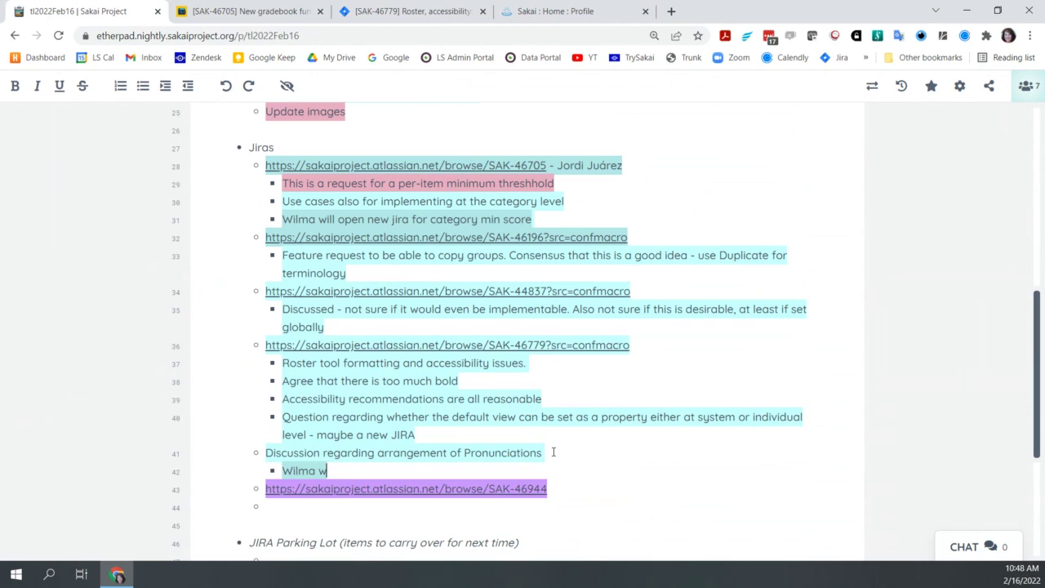
pyautogui.write('ill ope')
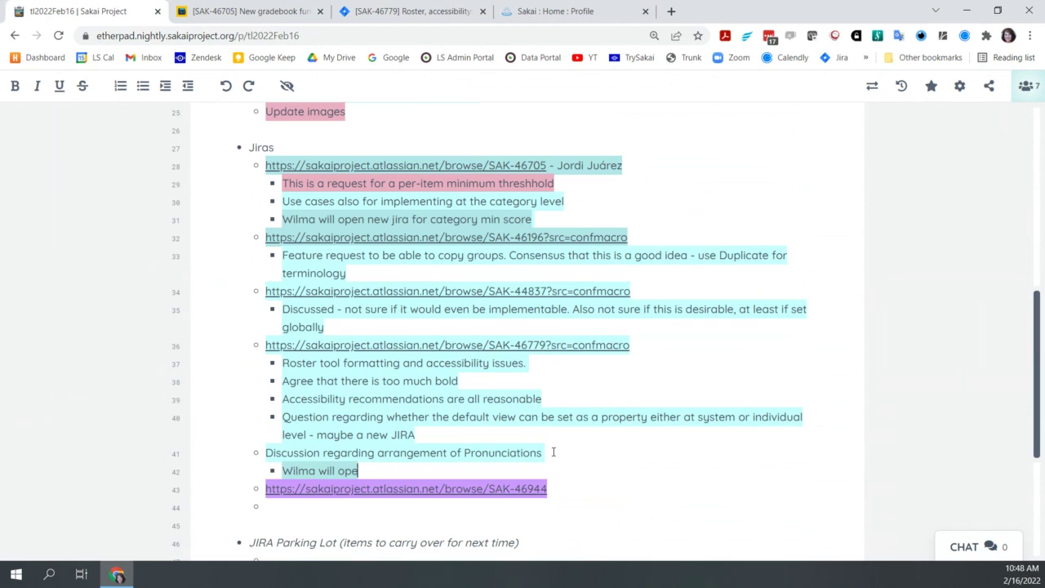
pyautogui.write('n new jira')
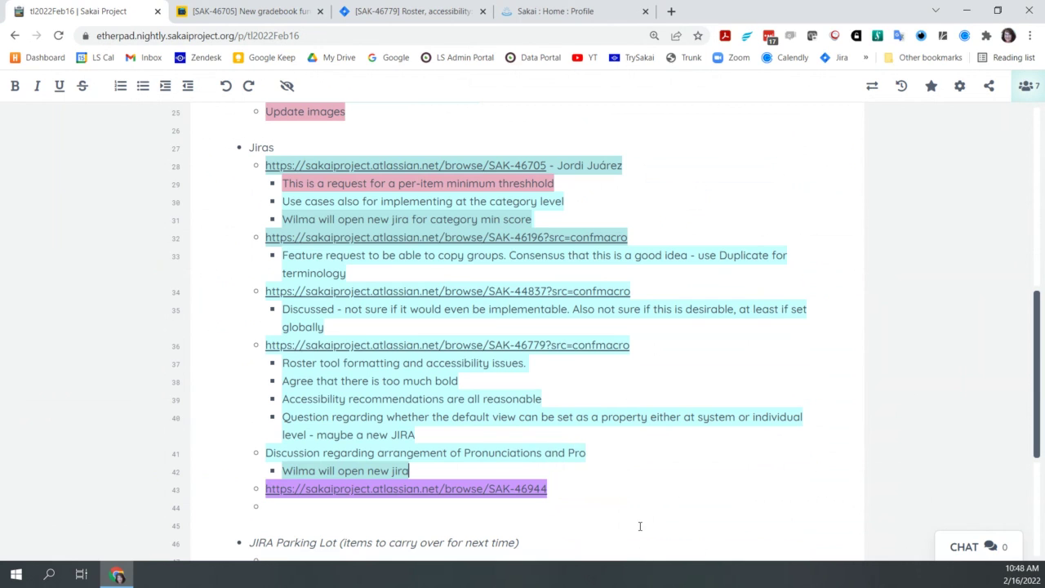
# Open the SAK-46944 ticket from its link in the Etherpad's Jiras list.
pyautogui.scroll(-1, 640, 525)
pyautogui.scroll(-1, 640, 525)
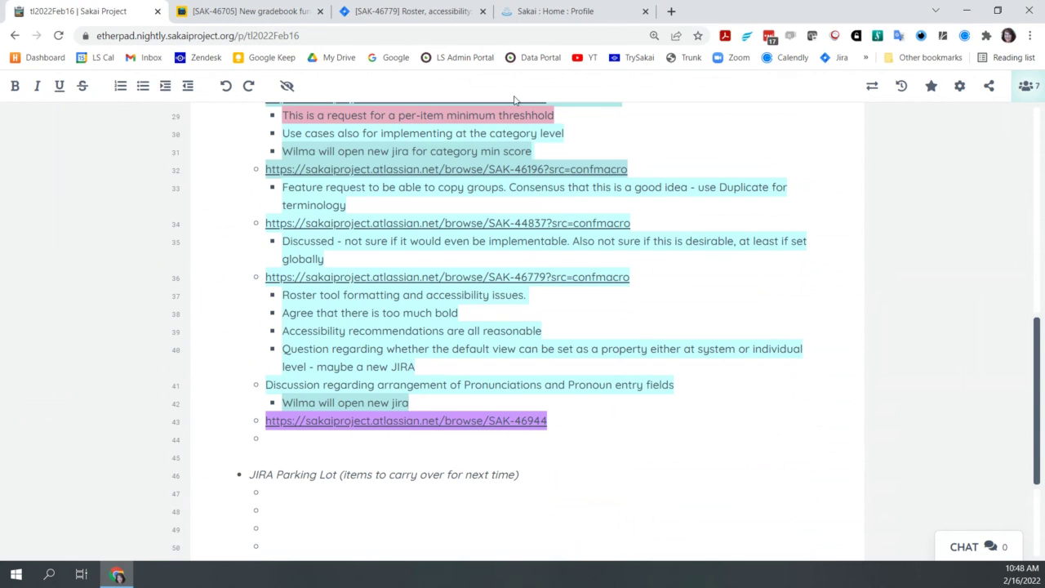
pyautogui.click(422, 10)
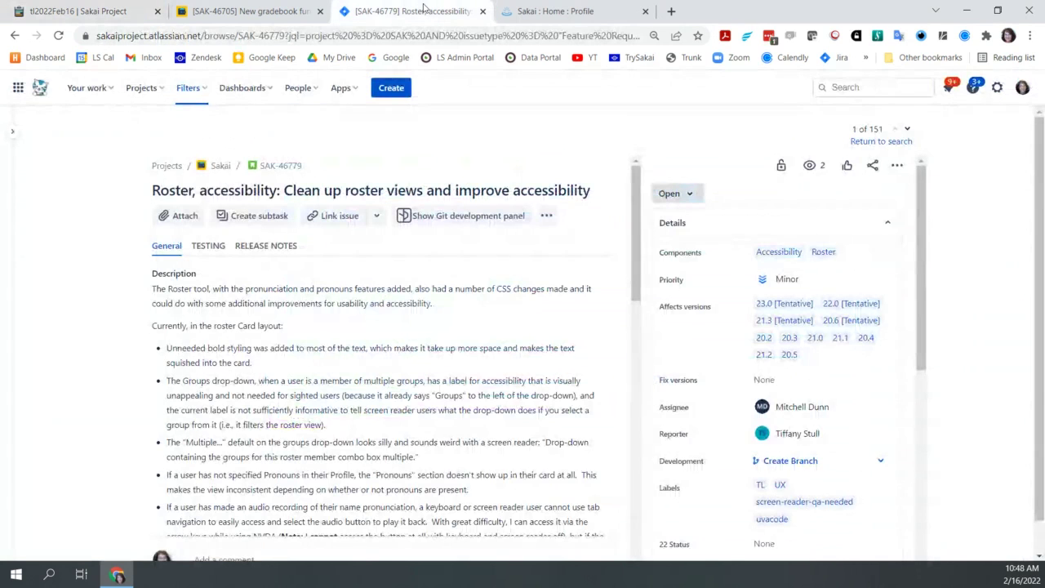
pyautogui.click(106, 11)
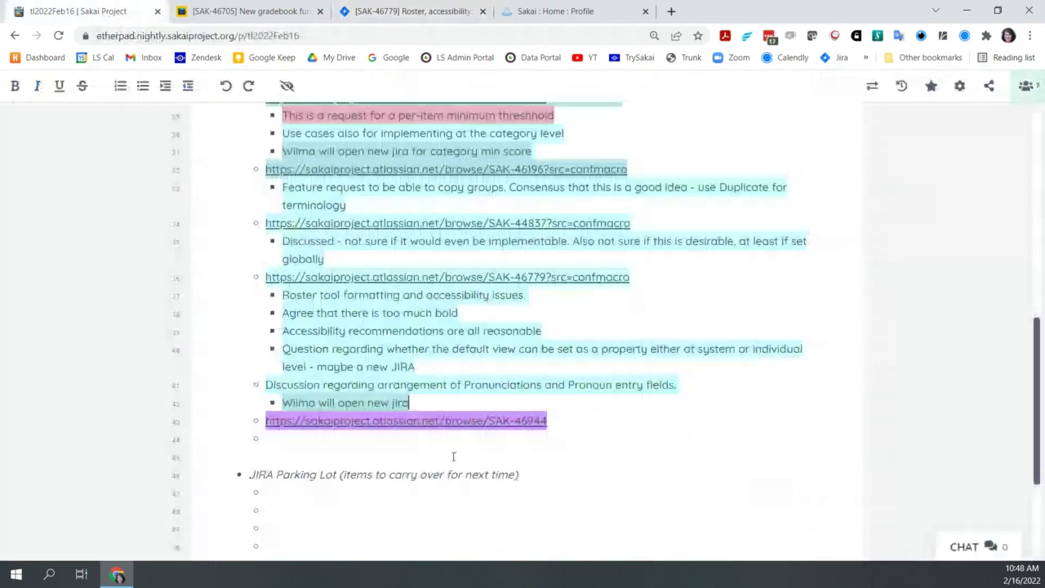
pyautogui.click(444, 423)
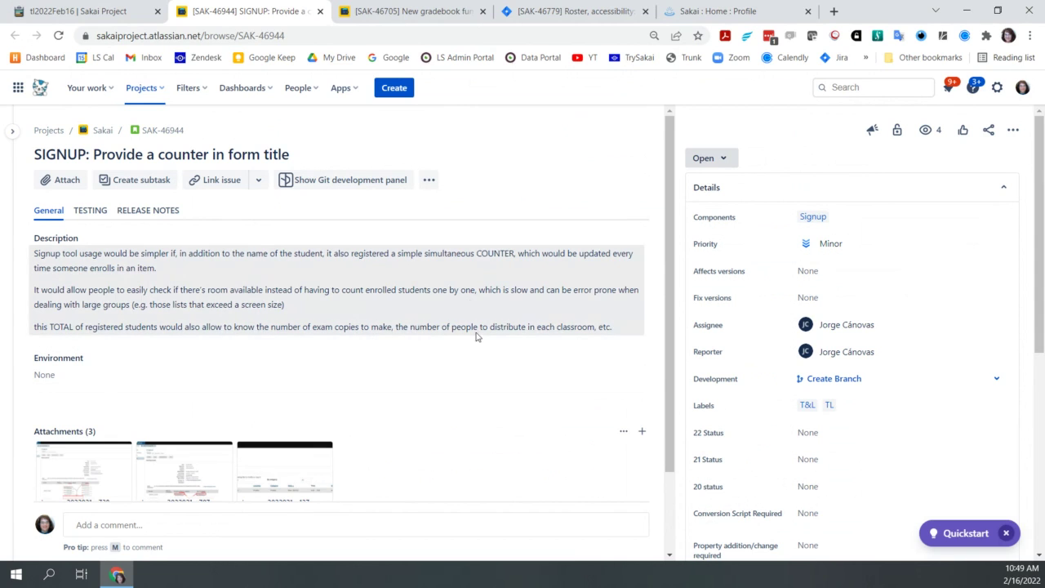
# Examine the first attached screenshot of SAK-46944 at 150% zoom, focusing on the participant and wait list totals.
pyautogui.click(110, 471)
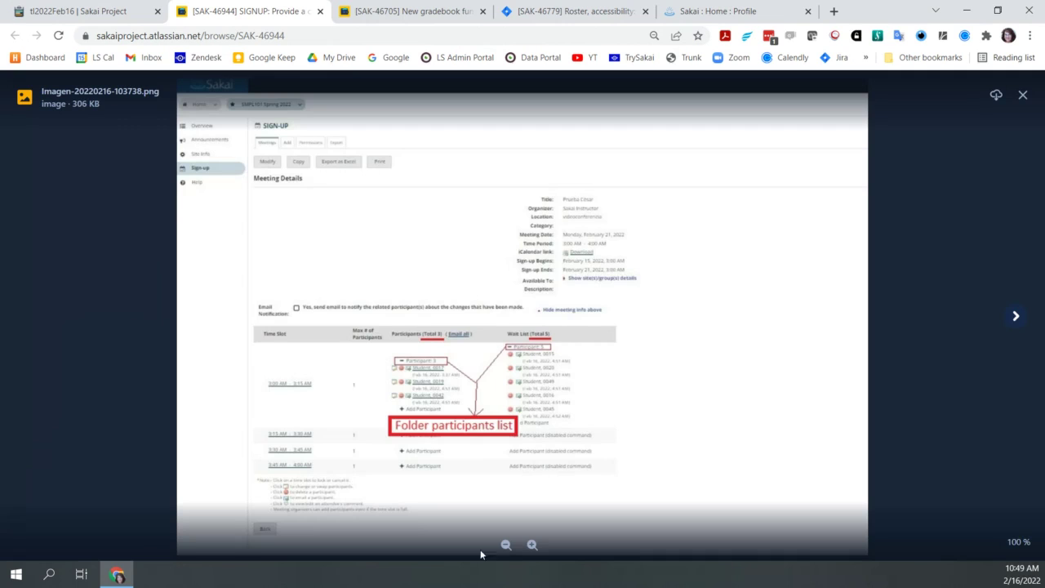
pyautogui.click(532, 545)
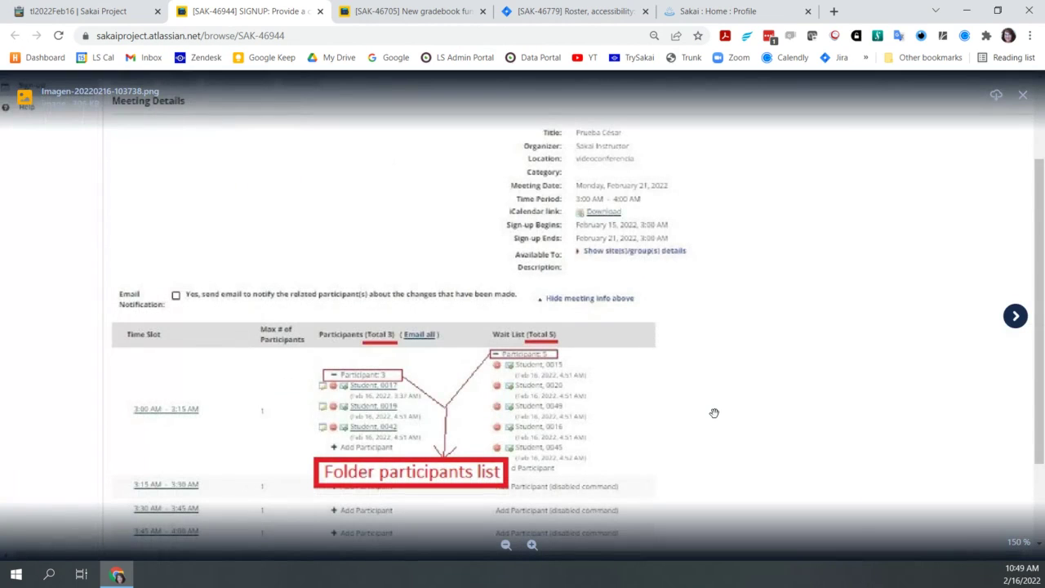
pyautogui.scroll(-1, 714, 412)
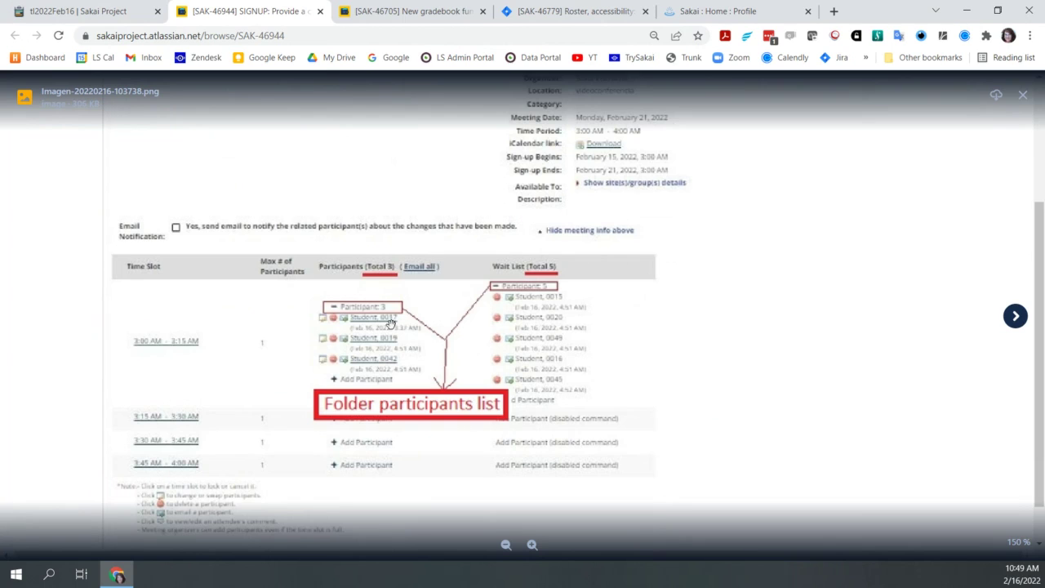
# Compare the remaining attached screenshots of SAK-46944, including the collapsed participant lists and the Signed column, and return to the ticket's description.
pyautogui.click(1016, 325)
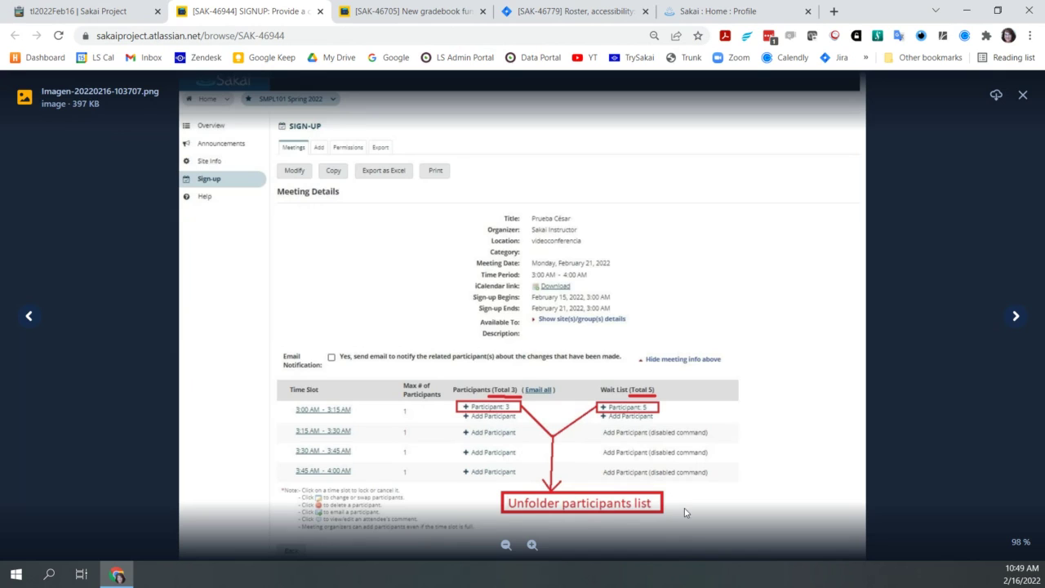
pyautogui.click(1016, 316)
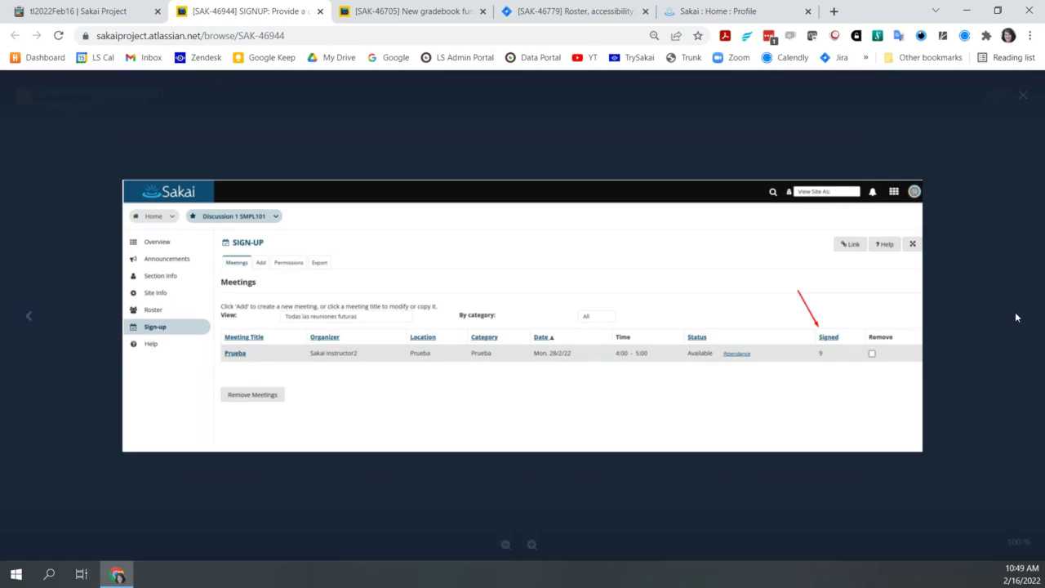
pyautogui.click(30, 318)
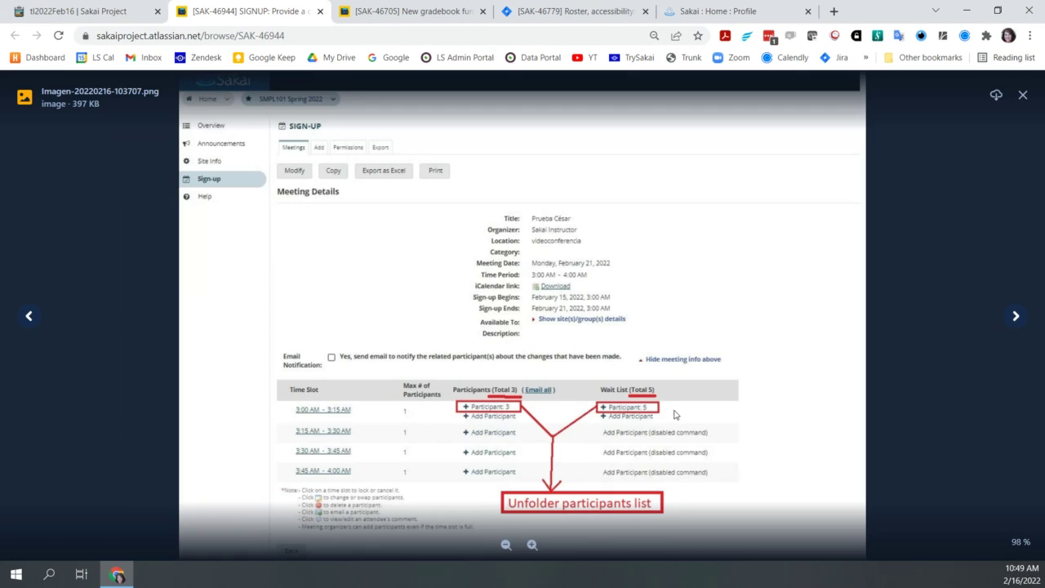
pyautogui.click(30, 329)
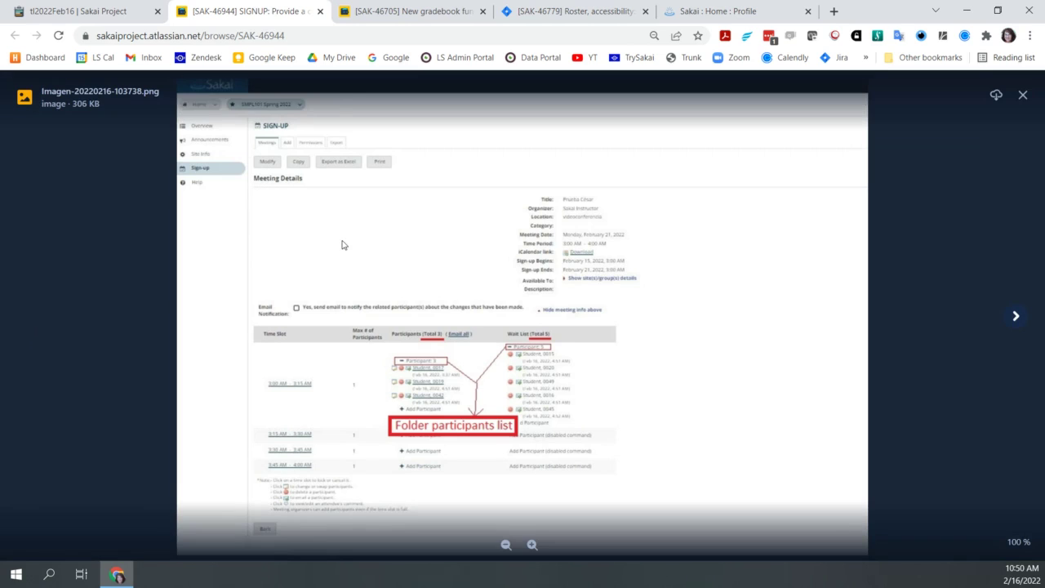
pyautogui.click(1023, 95)
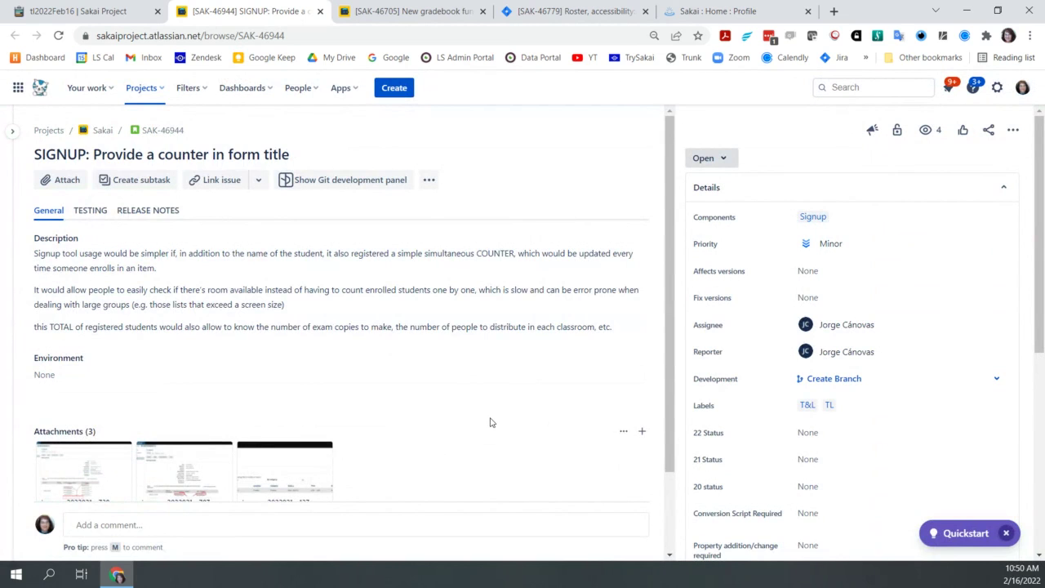
pyautogui.scroll(-1, 490, 422)
pyautogui.scroll(1, 490, 423)
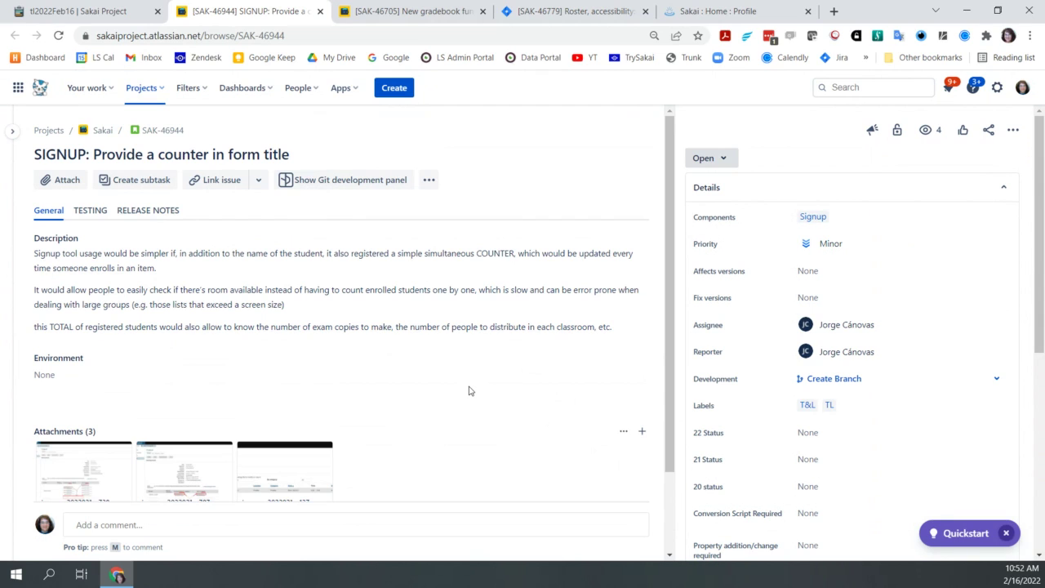
# Return to the Etherpad notes and review the announcements, Confluence page items, Jira discussion notes and JIRA Parking Lot.
pyautogui.click(92, 9)
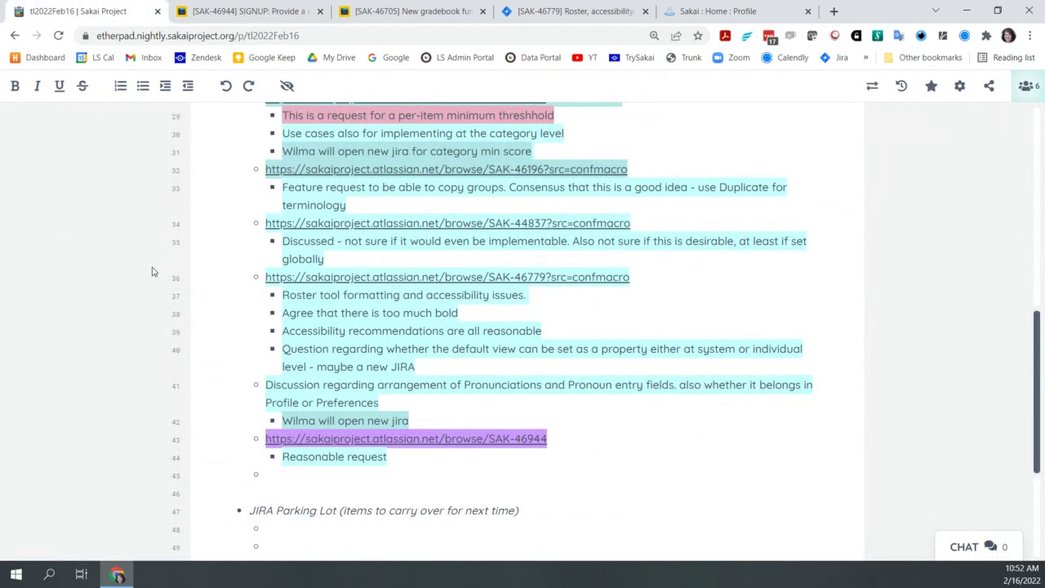
pyautogui.scroll(-3, 152, 271)
pyautogui.scroll(10, 152, 271)
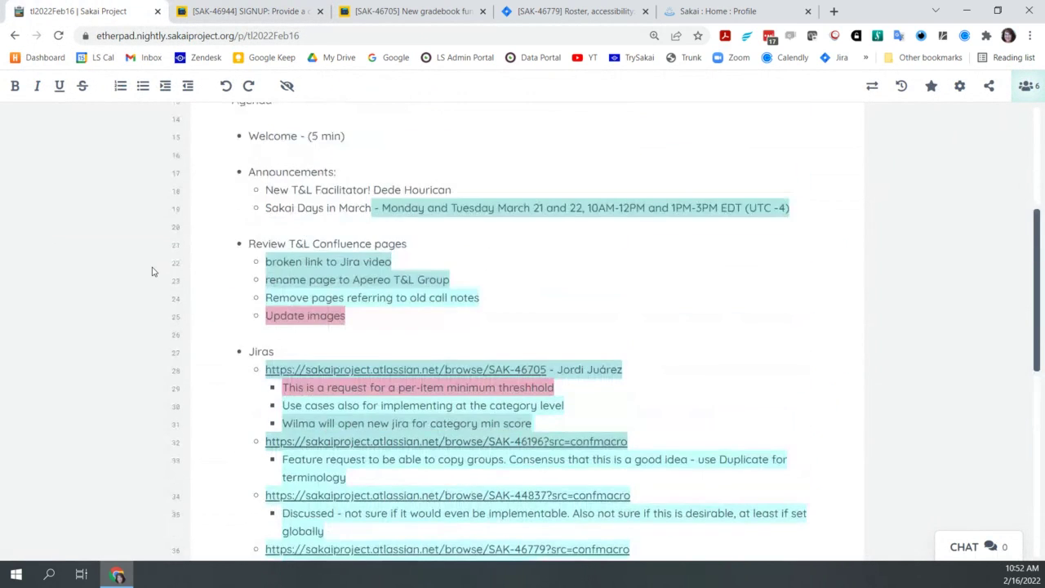
pyautogui.scroll(-6, 152, 271)
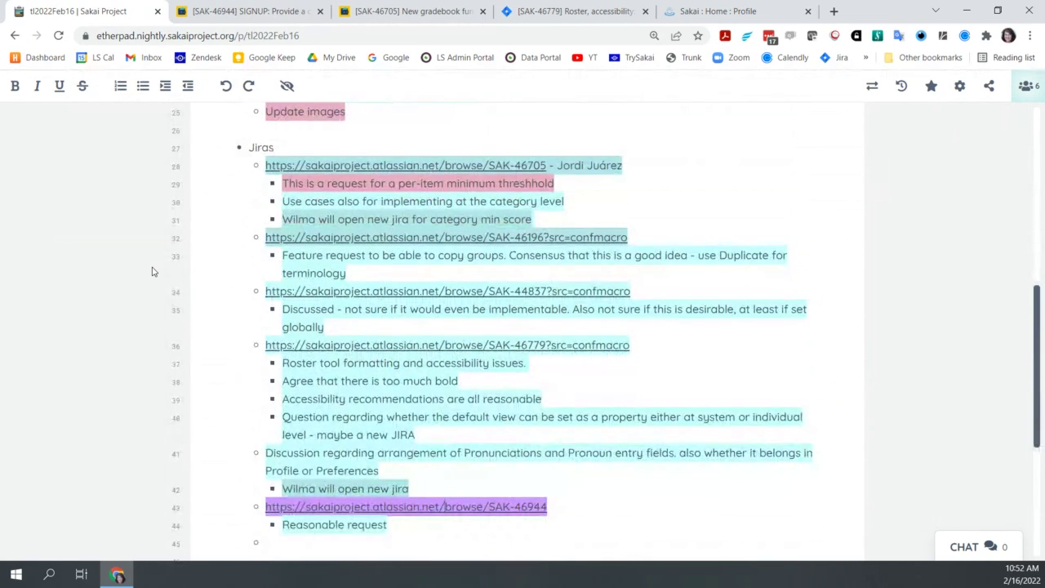
pyautogui.scroll(-2, 152, 271)
pyautogui.scroll(-2, 151, 271)
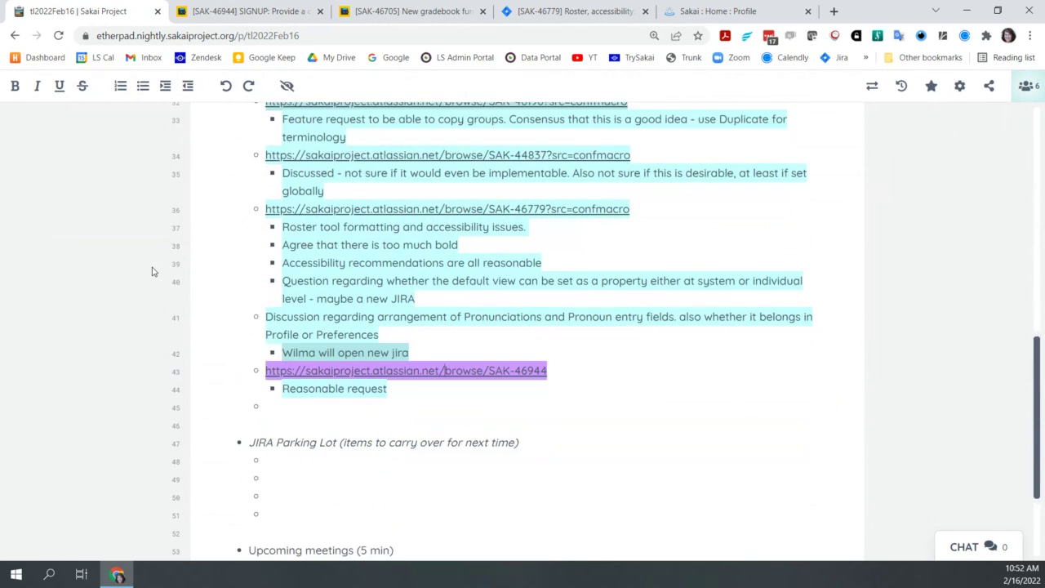
pyautogui.scroll(5, 152, 272)
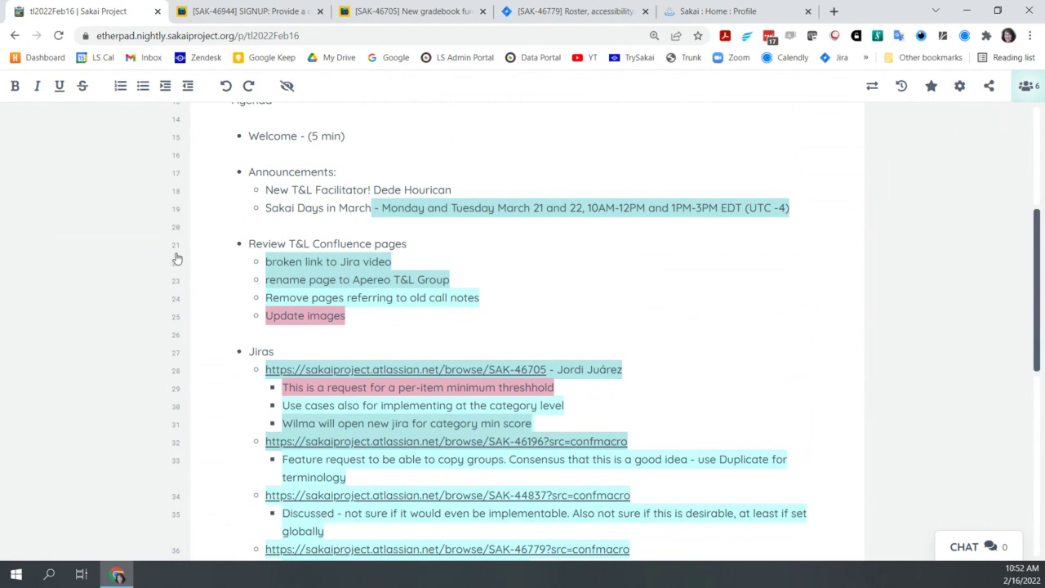
# Append "- Apereo project demo" to the March 2 entry under Upcoming meetings in the Etherpad notes.
pyautogui.scroll(-5, 106, 386)
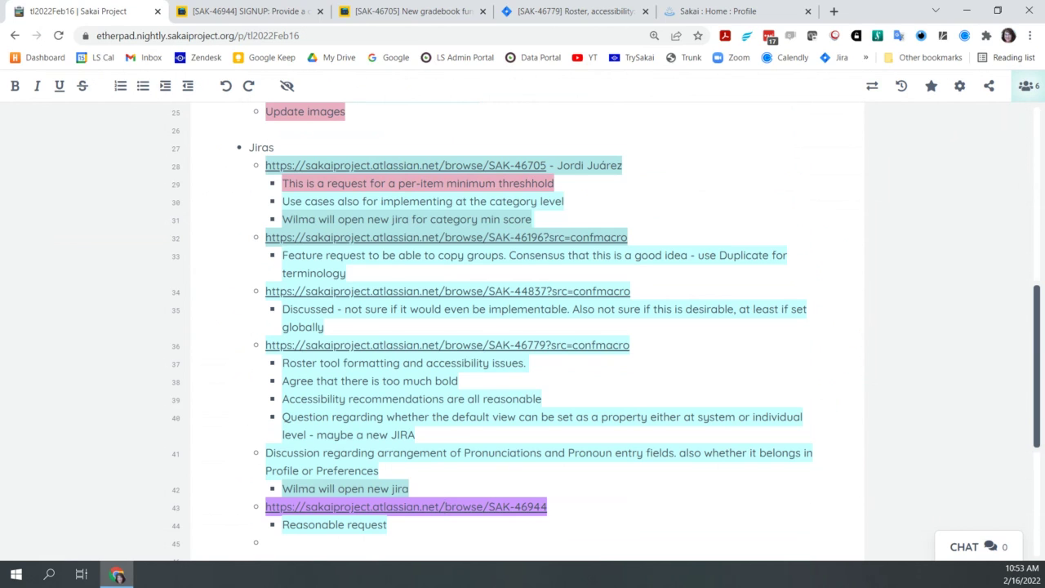
pyautogui.scroll(-3, 251, 286)
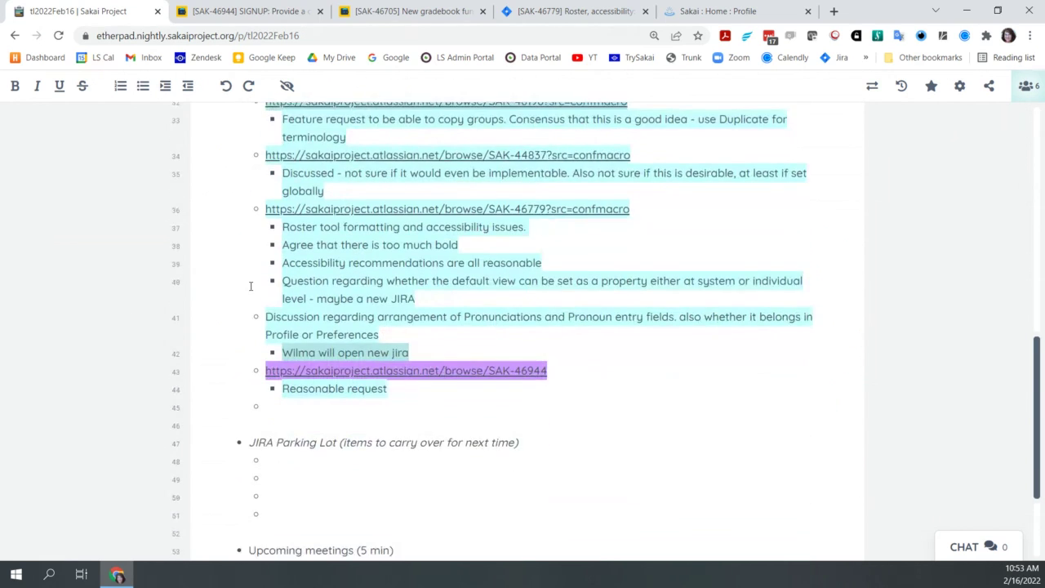
pyautogui.scroll(-3, 250, 286)
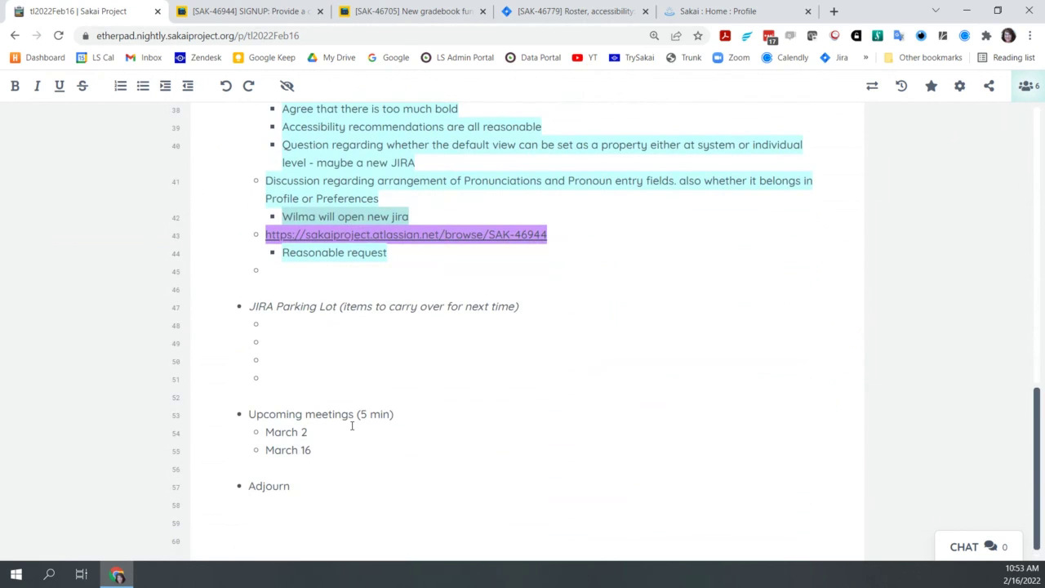
pyautogui.click(338, 433)
pyautogui.write('- Apereo project ')
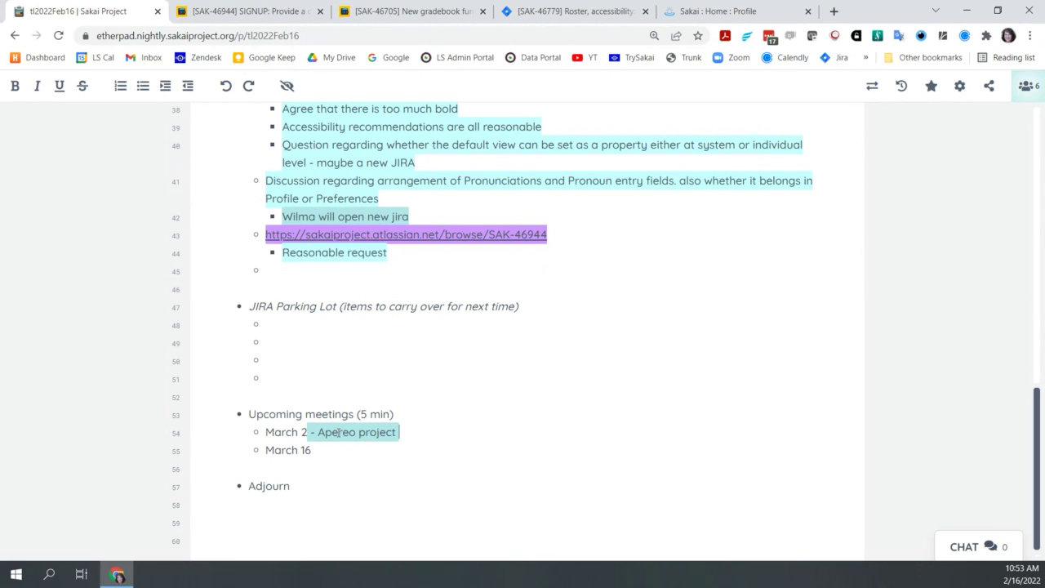
pyautogui.write('demo')
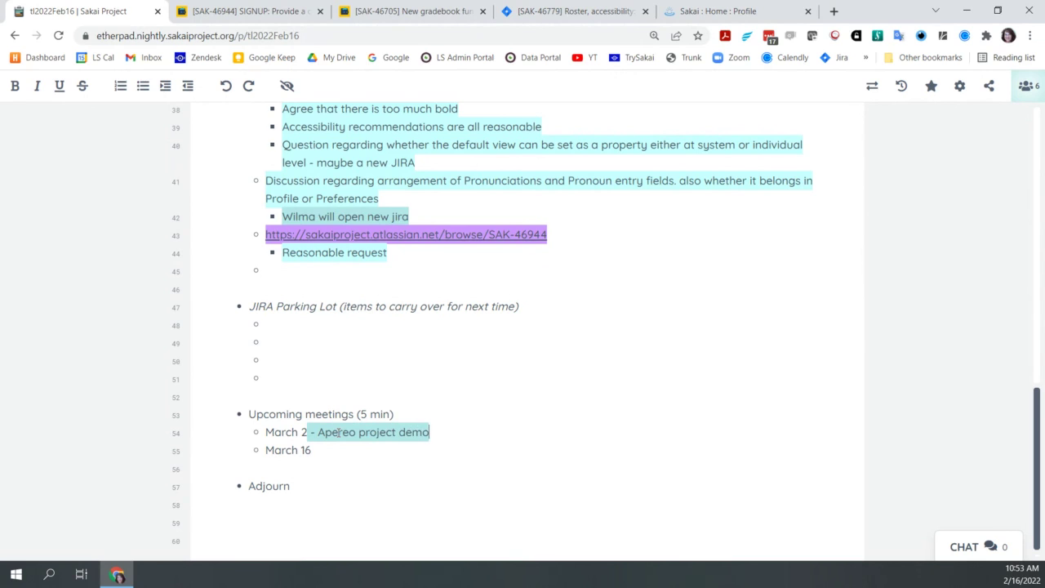